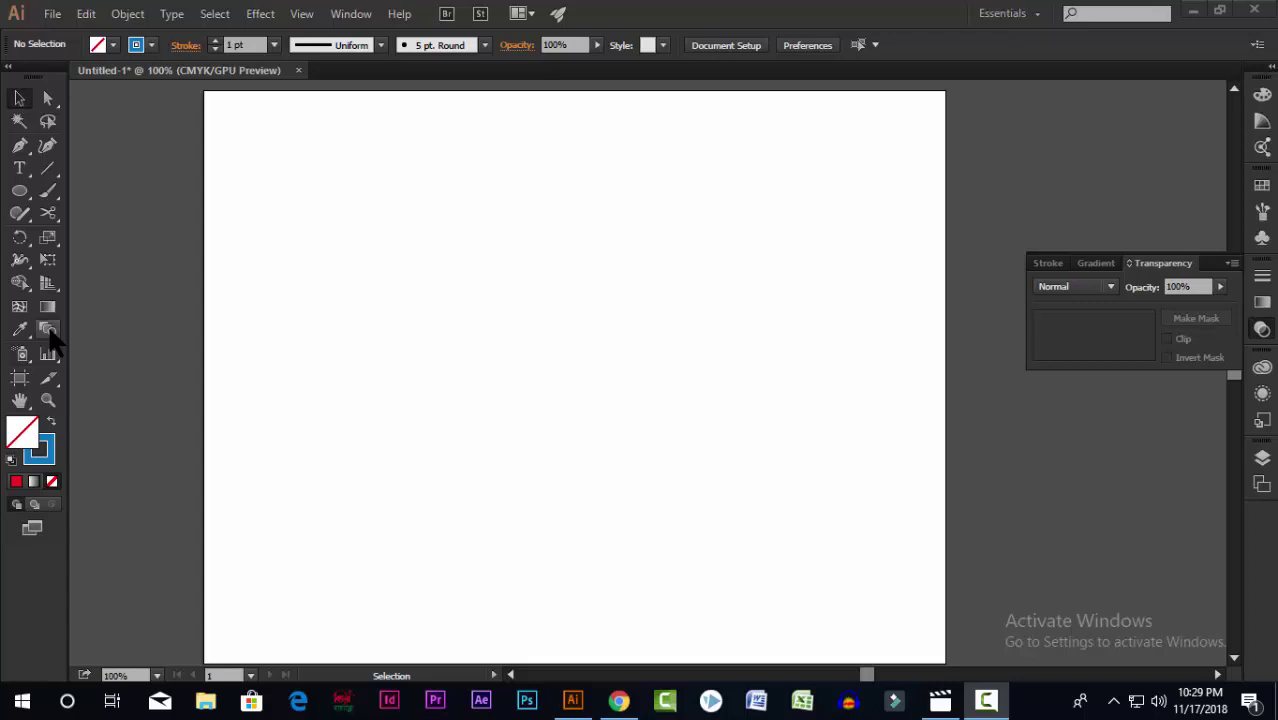
pyautogui.click(47, 307)
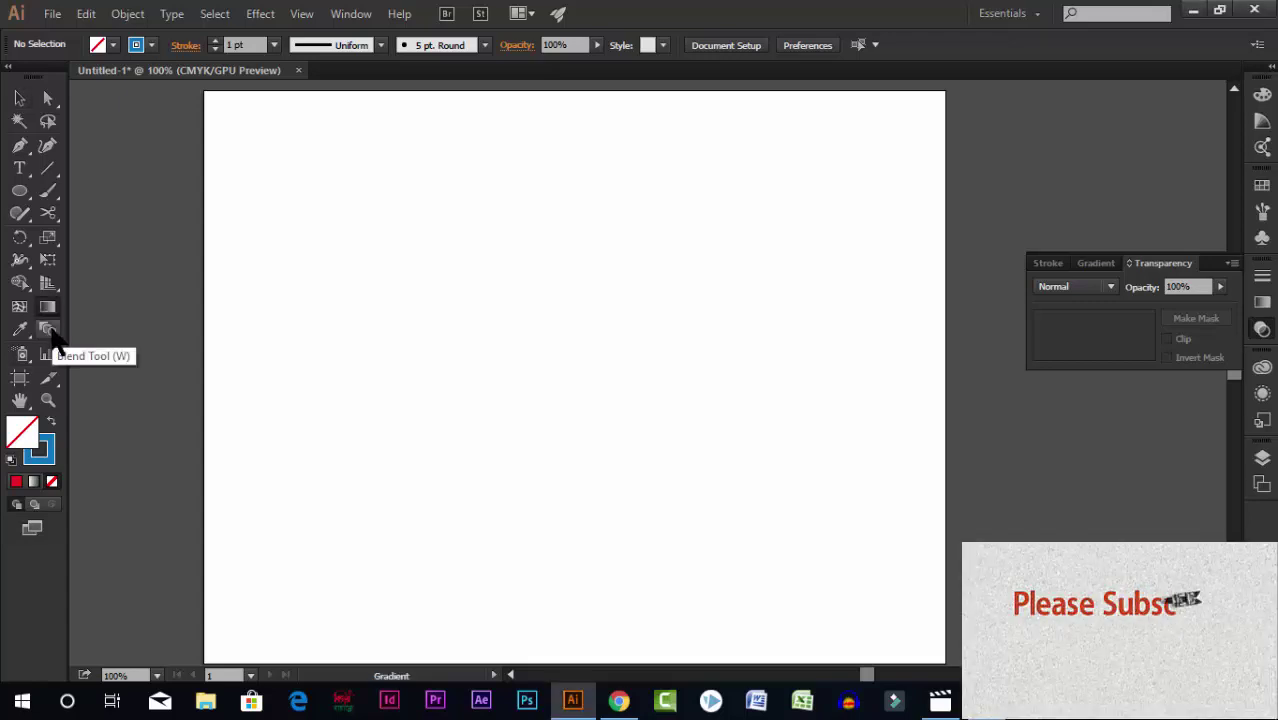
pyautogui.click(128, 14)
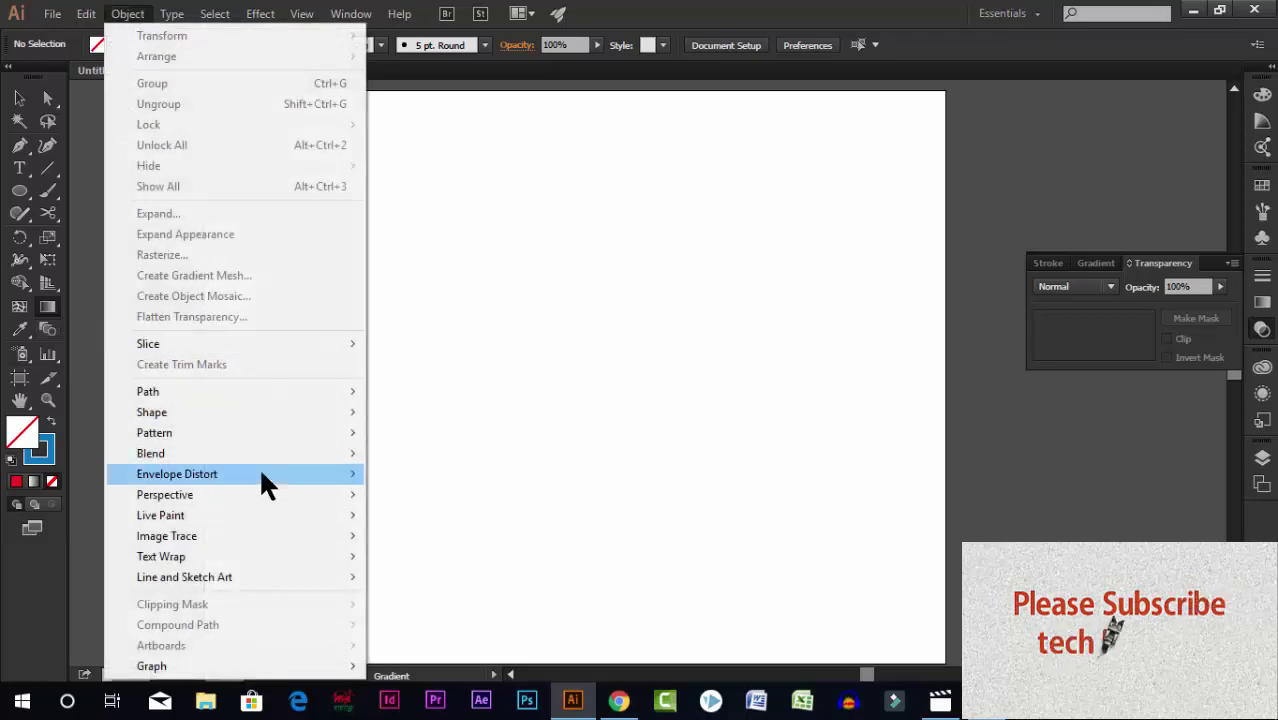
pyautogui.click(553, 310)
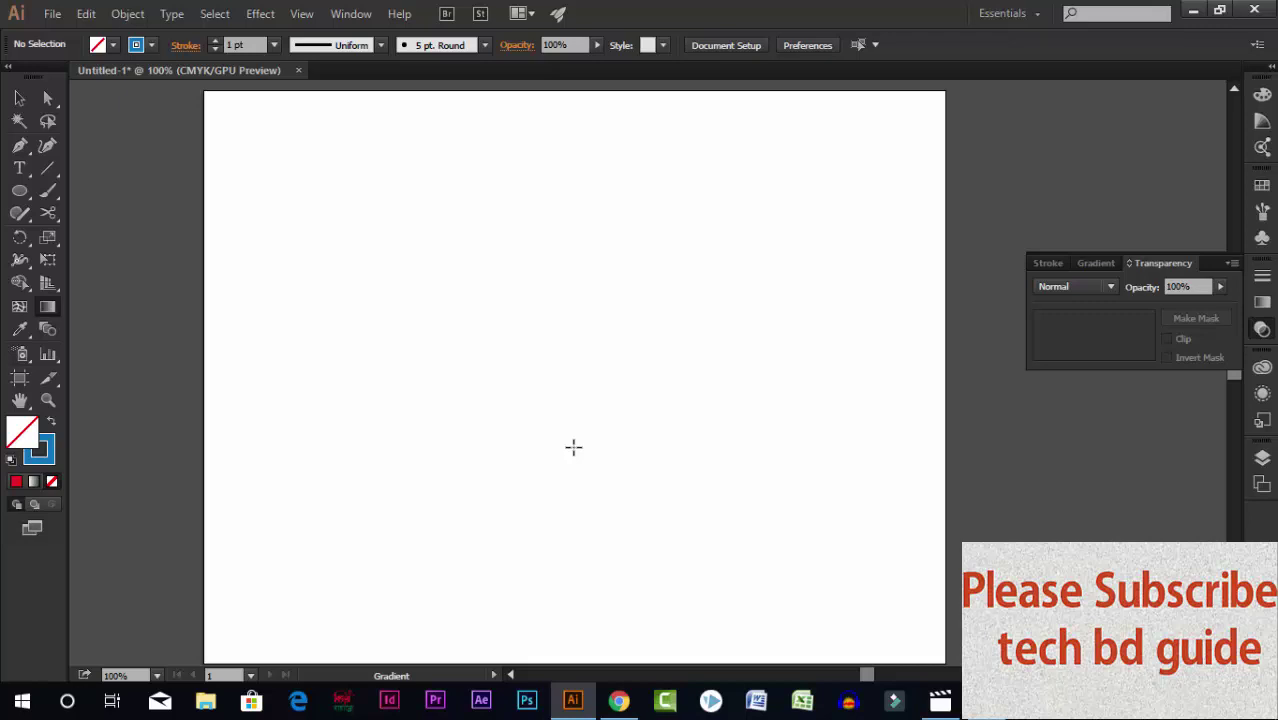
# Draw a square about 0.9 in wide in the artboard's upper-left area and give it a red fill with no stroke
pyautogui.click(20, 190)
pyautogui.moveTo(20, 190); pyautogui.dragTo(100, 198)
pyautogui.moveTo(300, 206)
pyautogui.mouseDown()
pyautogui.moveTo(360, 243)
pyautogui.moveTo(362, 266)
pyautogui.mouseUp()
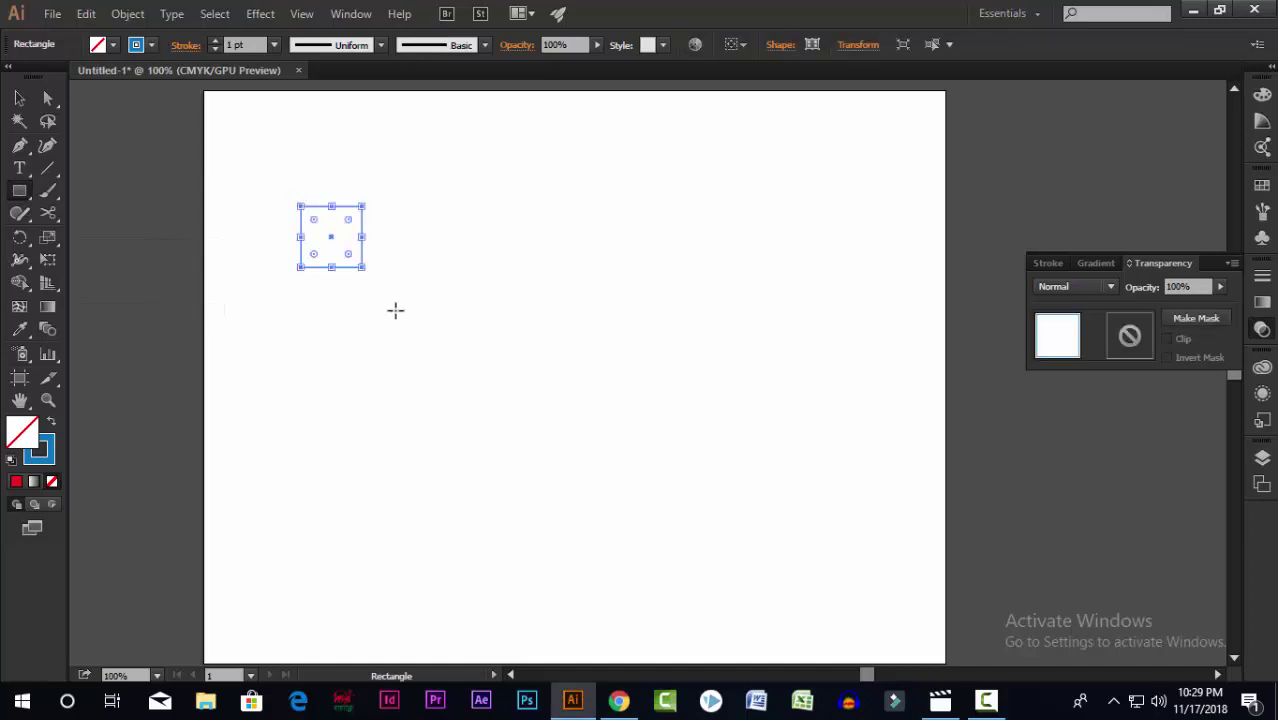
pyautogui.click(151, 45)
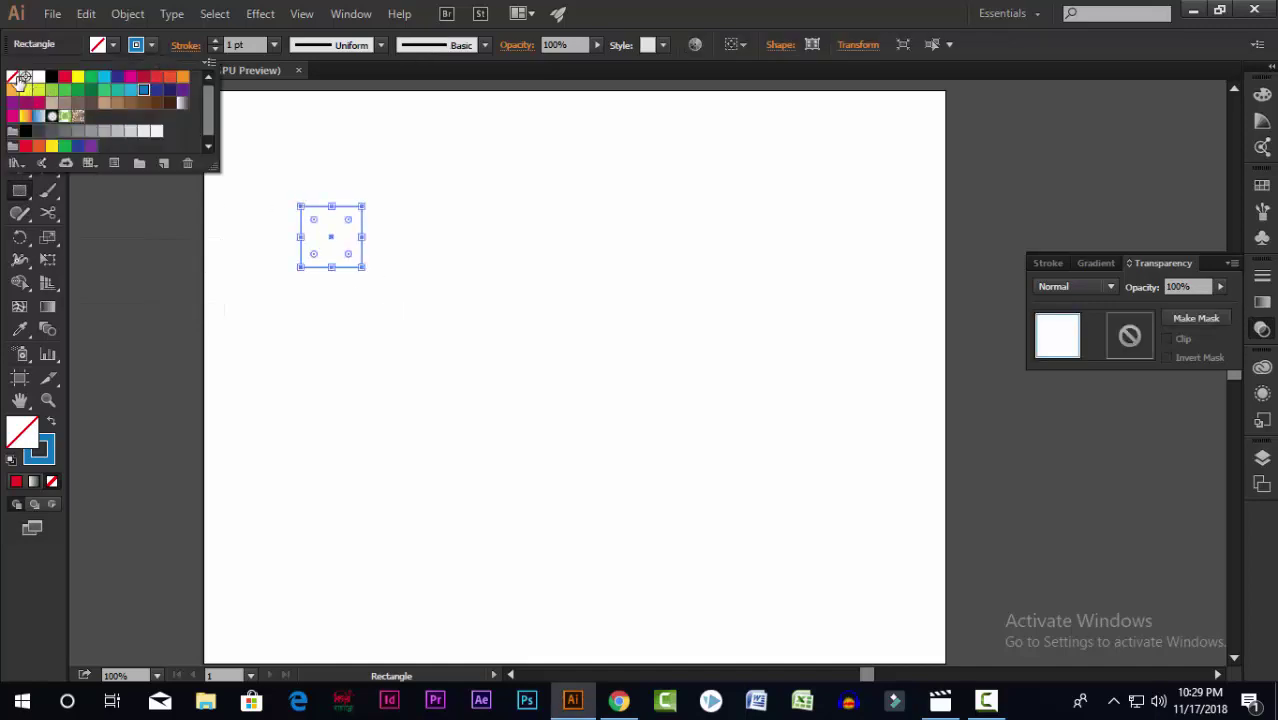
pyautogui.click(12, 76)
pyautogui.click(114, 45)
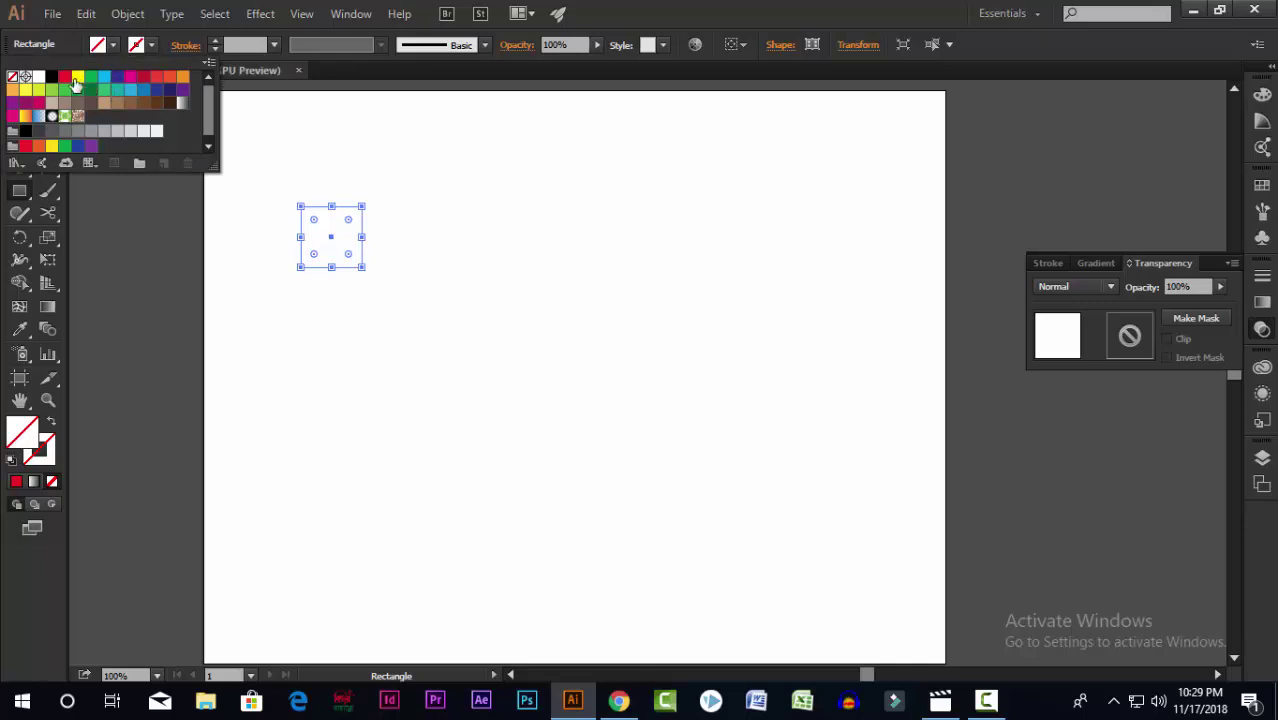
pyautogui.click(64, 77)
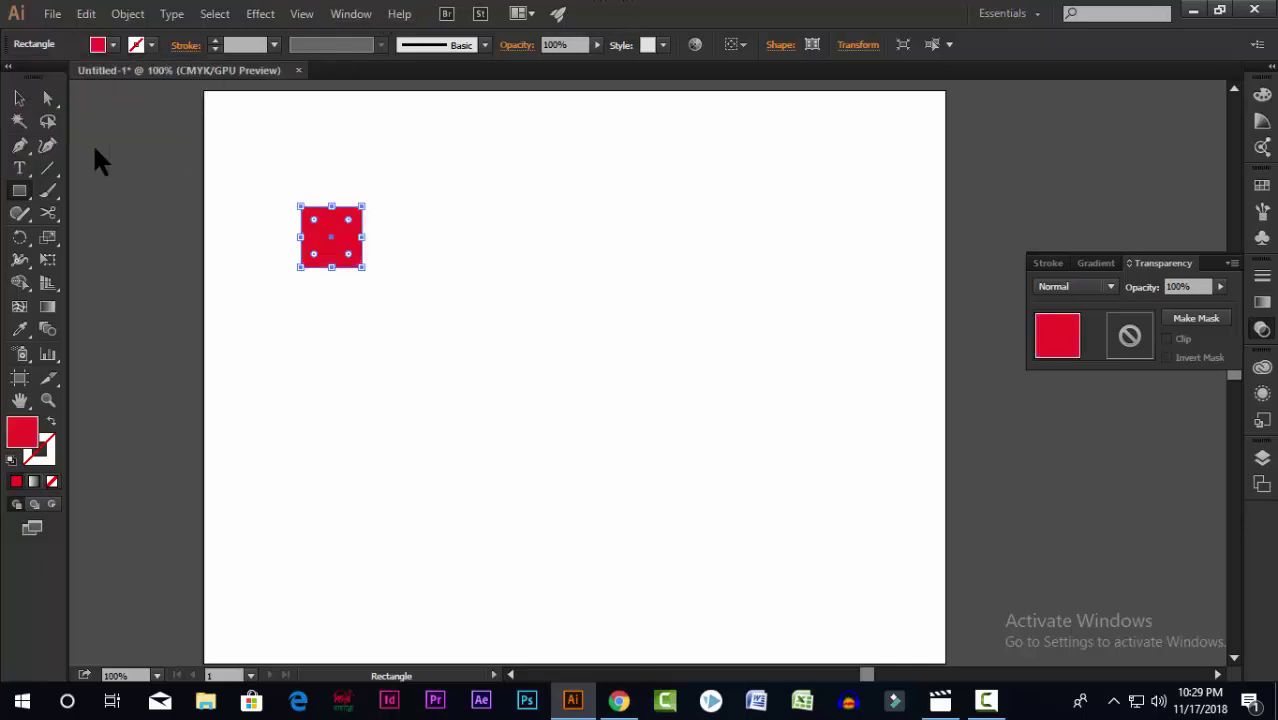
# Duplicate the red square horizontally to the right, so the pair spans about 6.6 in, and fill the copy with medium blue
pyautogui.moveTo(340, 250); pyautogui.dragTo(725, 250)
pyautogui.click(137, 44)
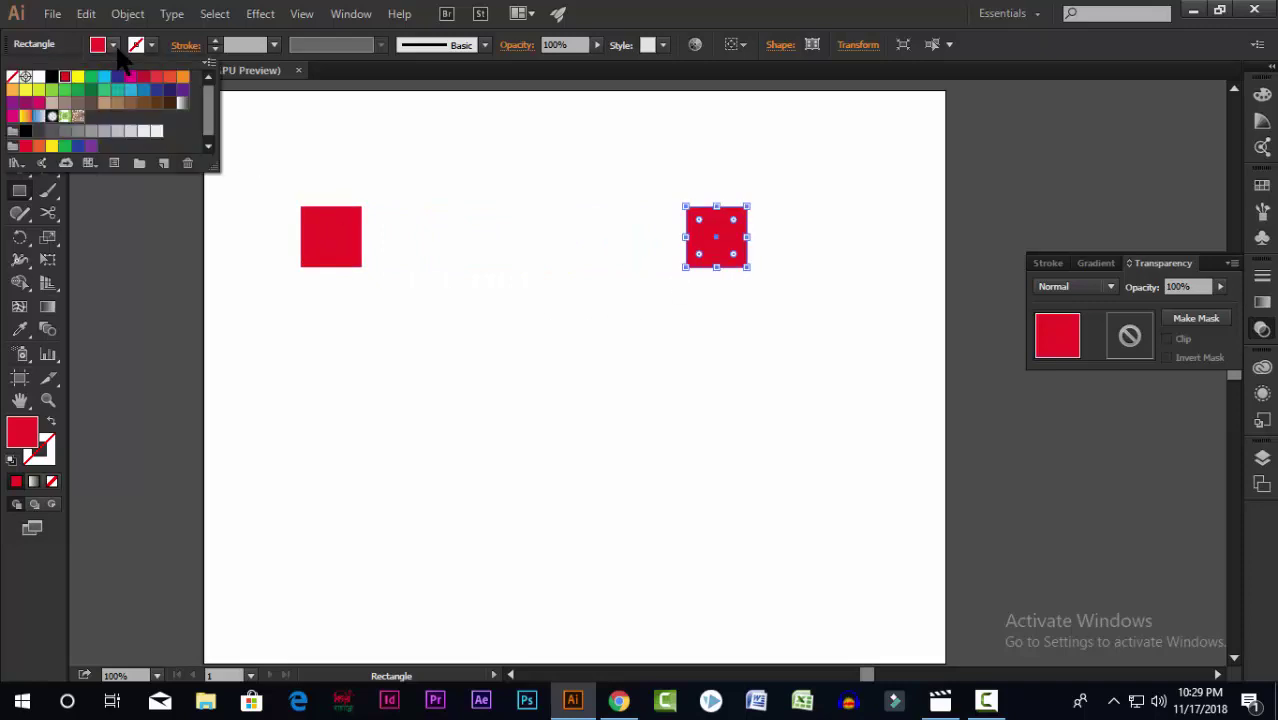
pyautogui.click(79, 78)
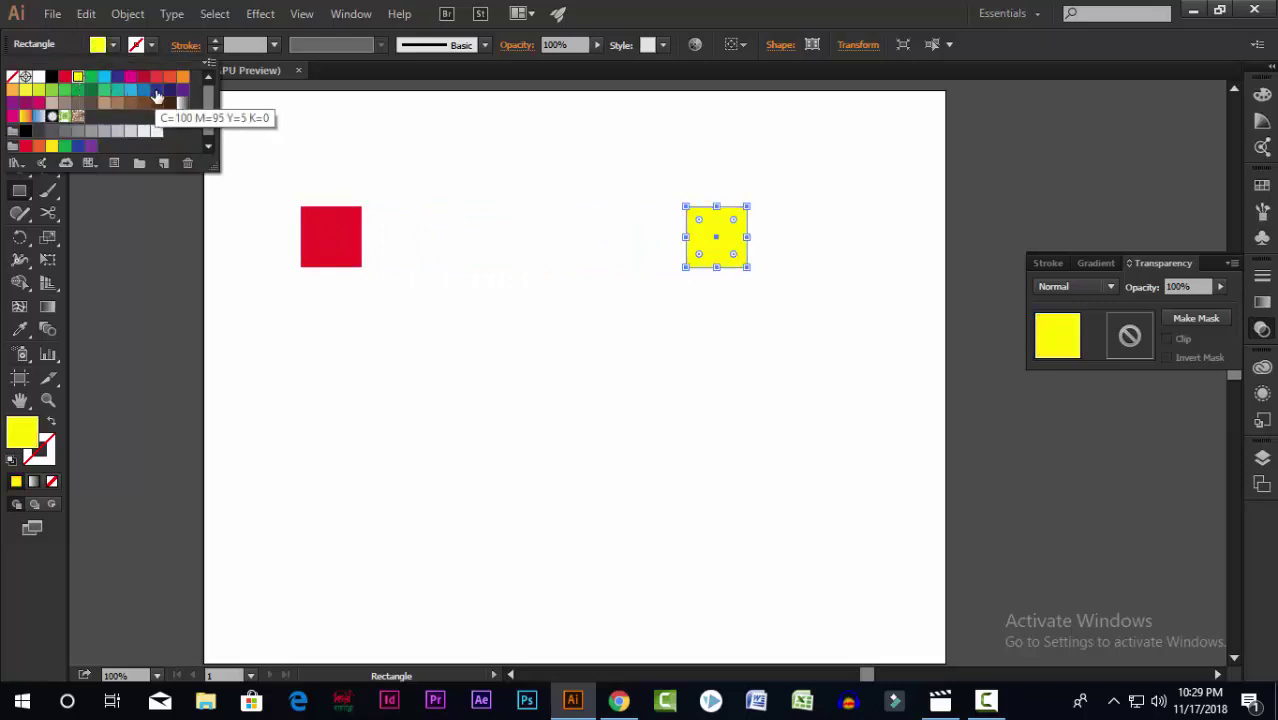
pyautogui.click(130, 78)
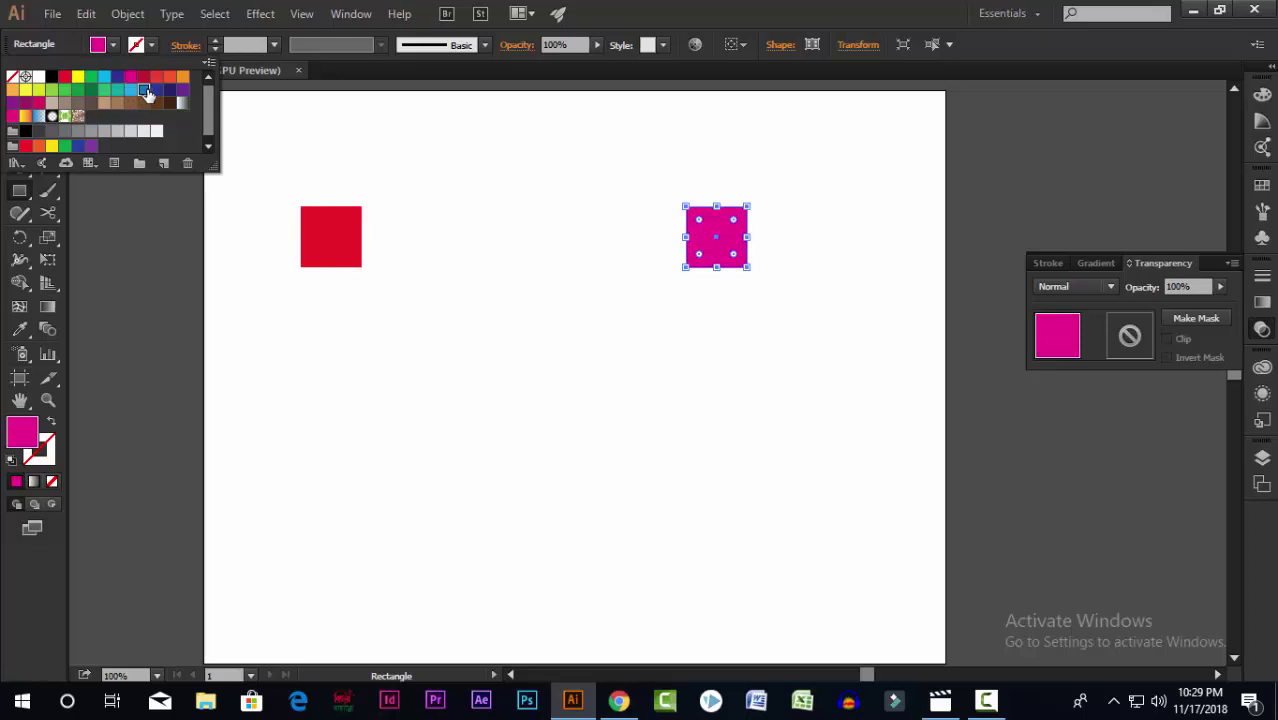
pyautogui.click(131, 90)
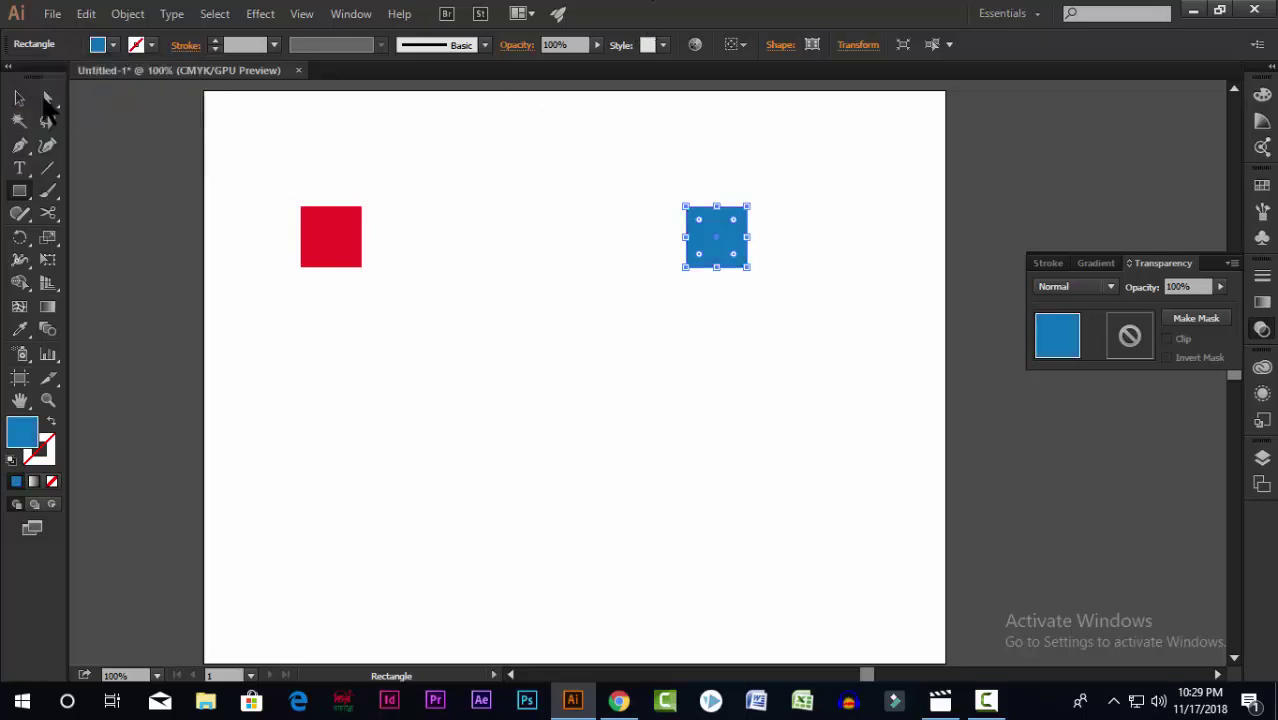
# Select both squares and make a blend between them
pyautogui.press('v')
pyautogui.moveTo(265, 194); pyautogui.dragTo(663, 298)
pyautogui.click(127, 14)
pyautogui.moveTo(301, 455)
pyautogui.click(414, 451)
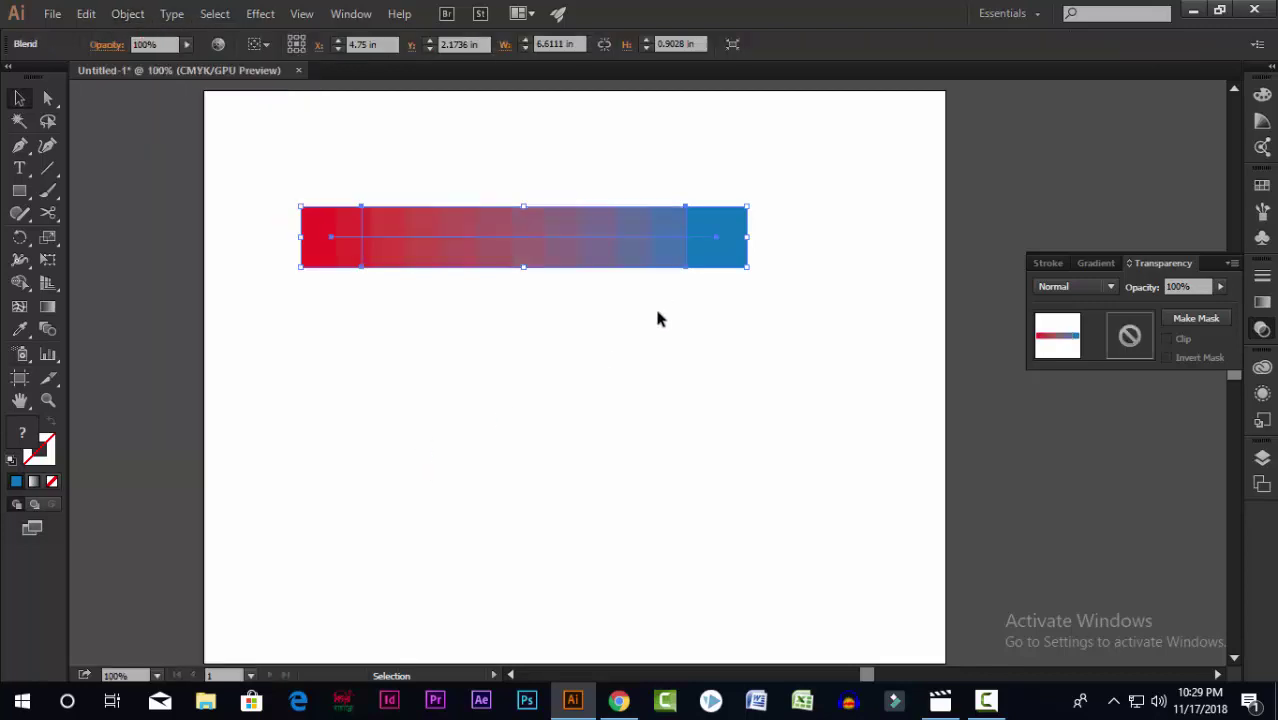
pyautogui.click(540, 322)
# Select the whole red-to-blue blend and open its Blend Options with Preview enabled
pyautogui.scroll(1, 418, 228)
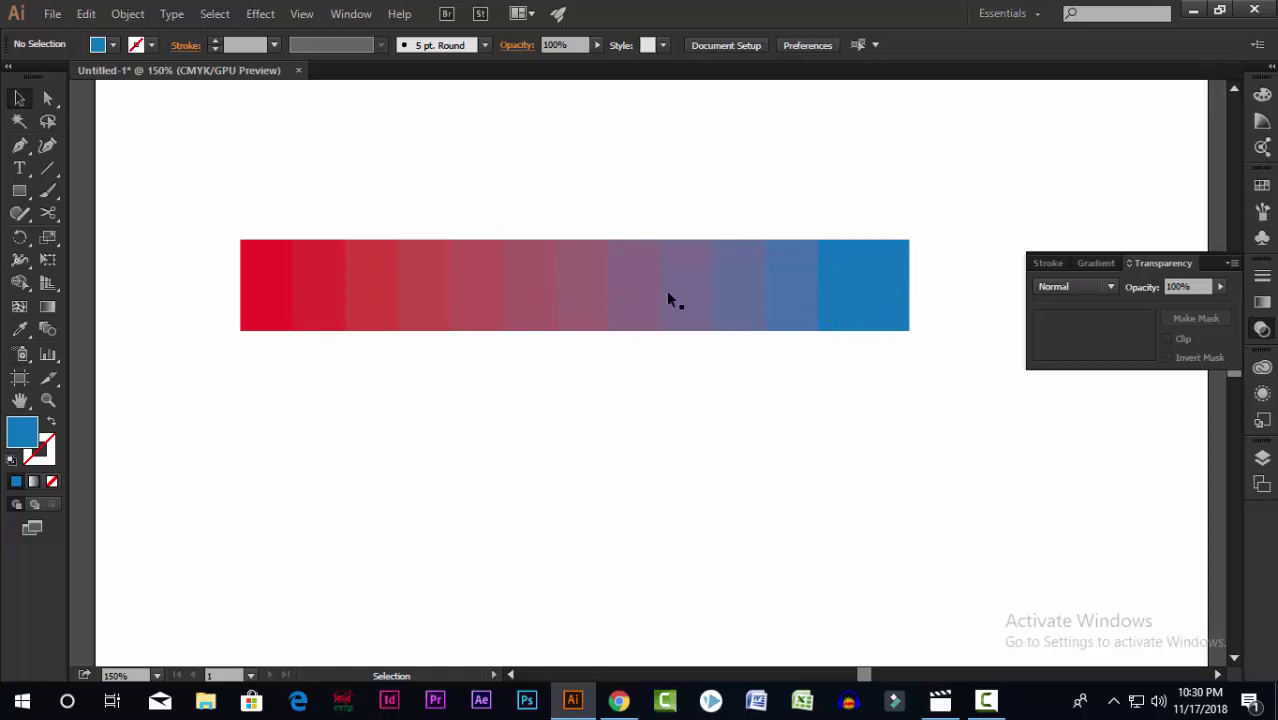
pyautogui.moveTo(231, 229); pyautogui.dragTo(923, 367)
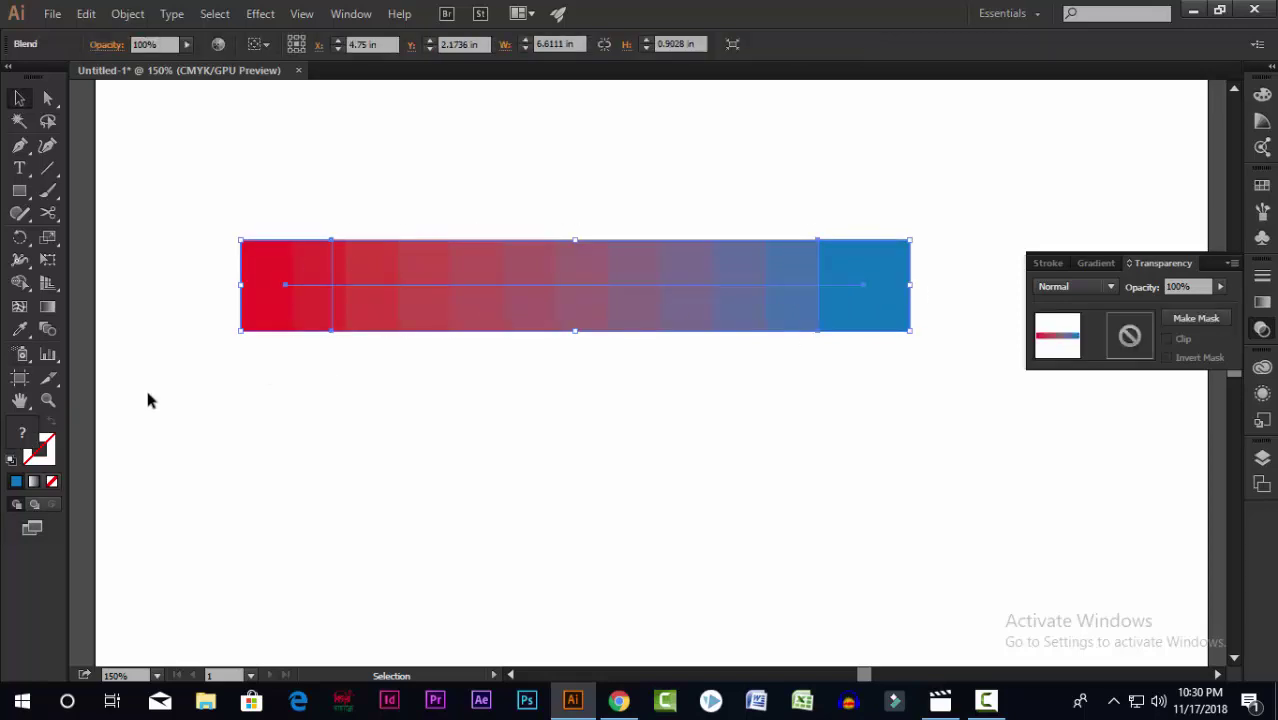
pyautogui.doubleClick(47, 329)
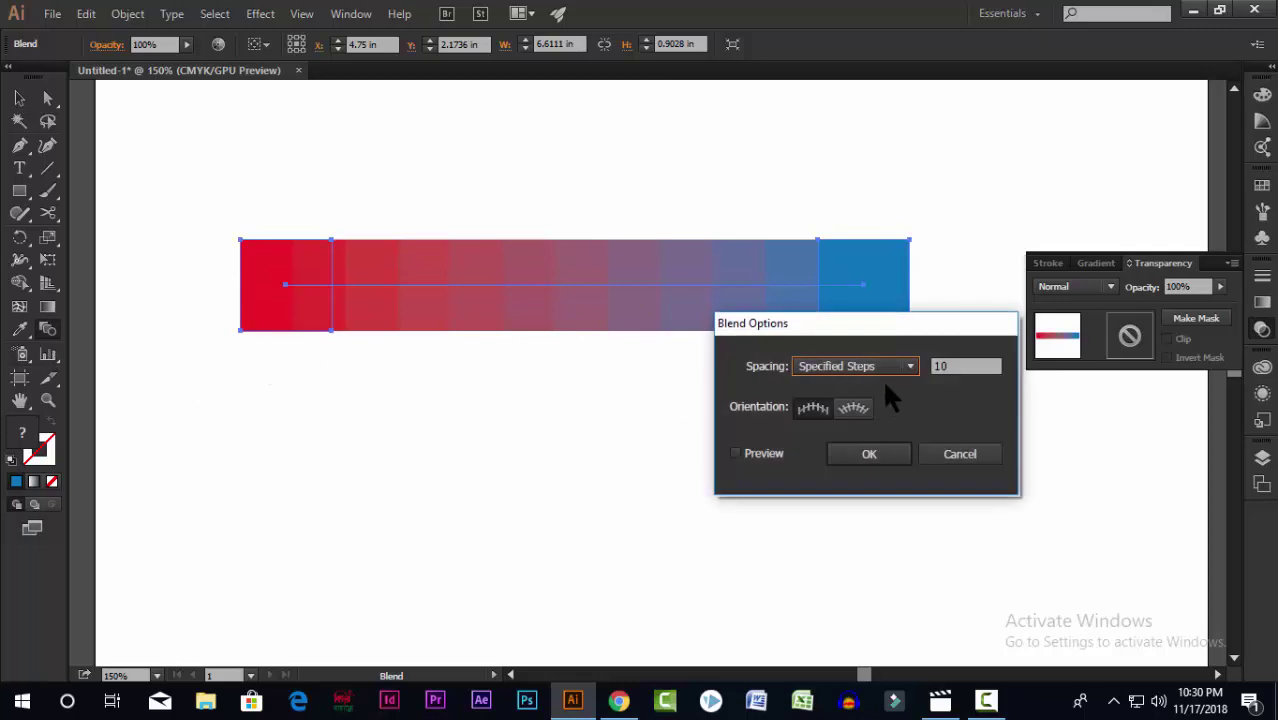
pyautogui.moveTo(905, 324); pyautogui.dragTo(836, 379)
pyautogui.click(695, 510)
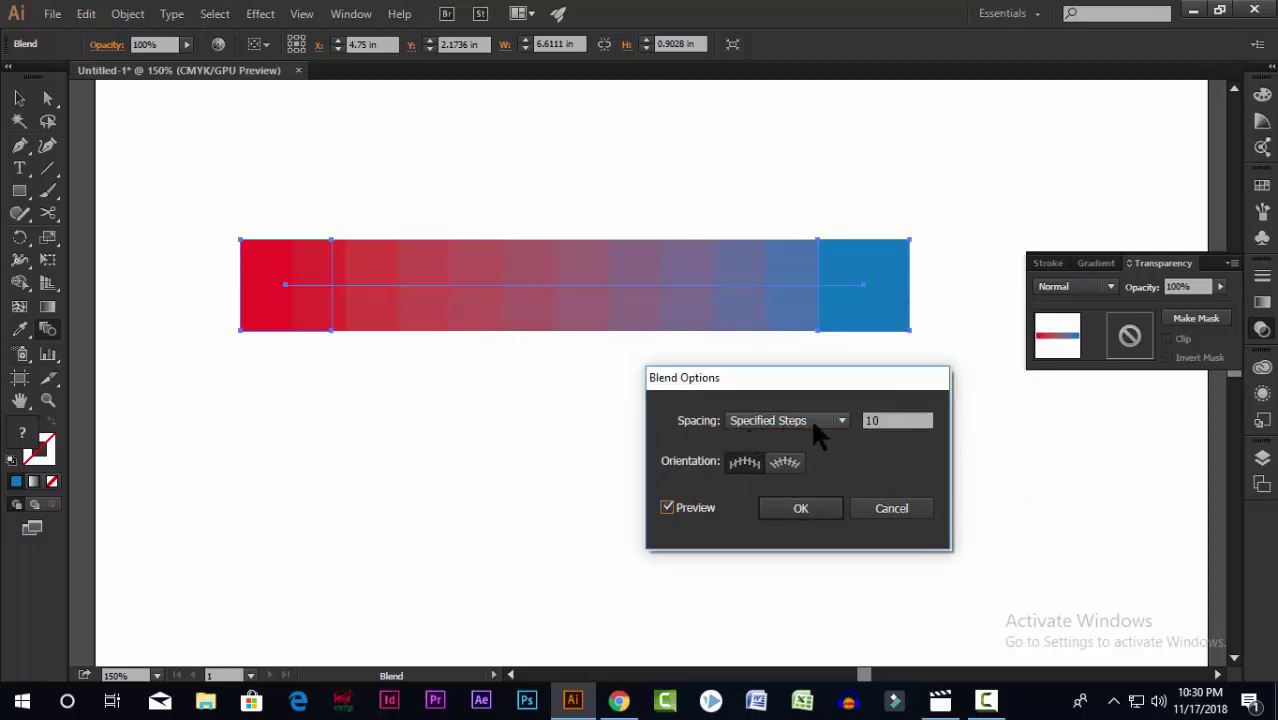
# Try 6, 4 and 3 specified steps for the blend, and raise the step count again
pyautogui.doubleClick(889, 420)
pyautogui.write('6')
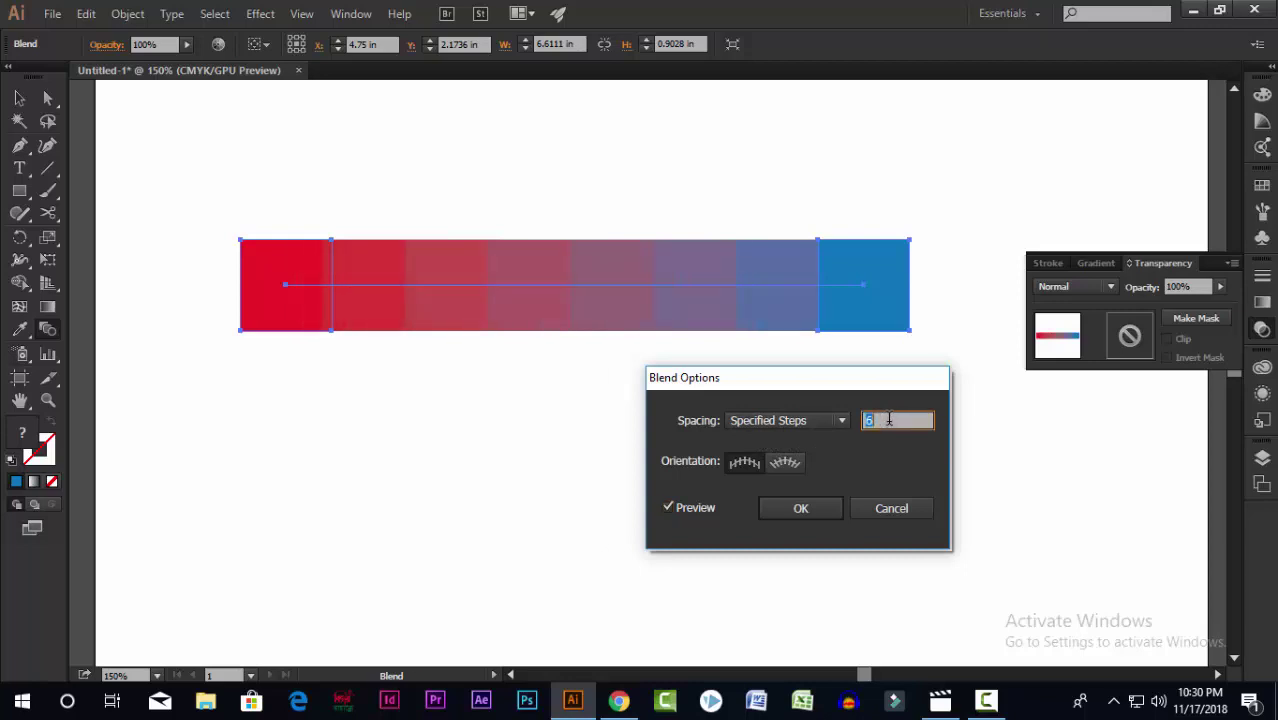
pyautogui.write('4')
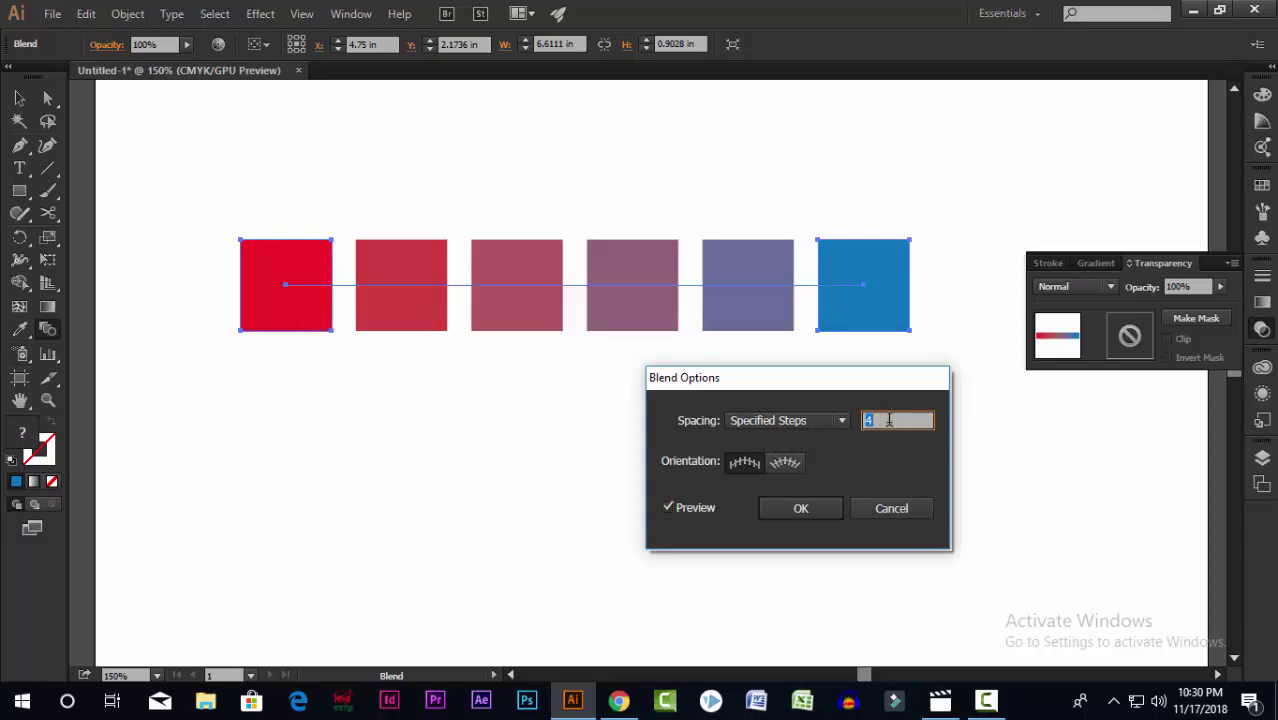
pyautogui.press('Down')
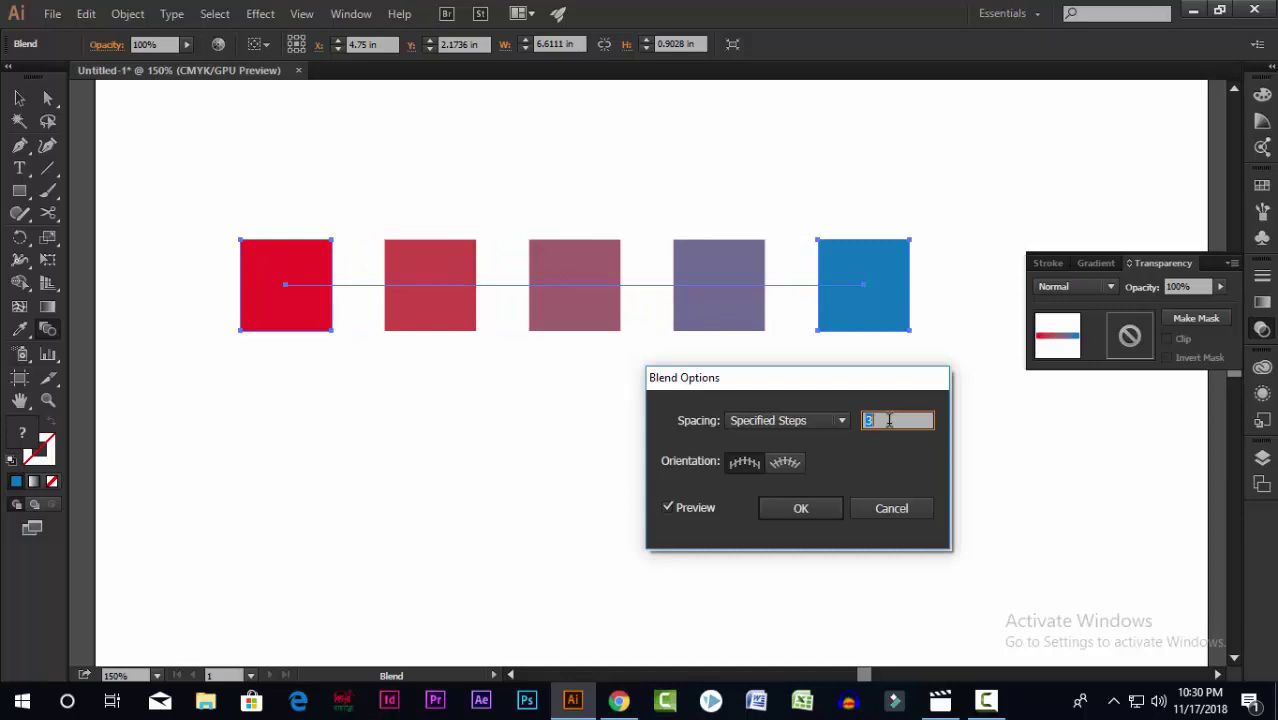
pyautogui.press('Up')
pyautogui.press('Up')
pyautogui.press('Up')
pyautogui.press('Up')
pyautogui.press('Up')
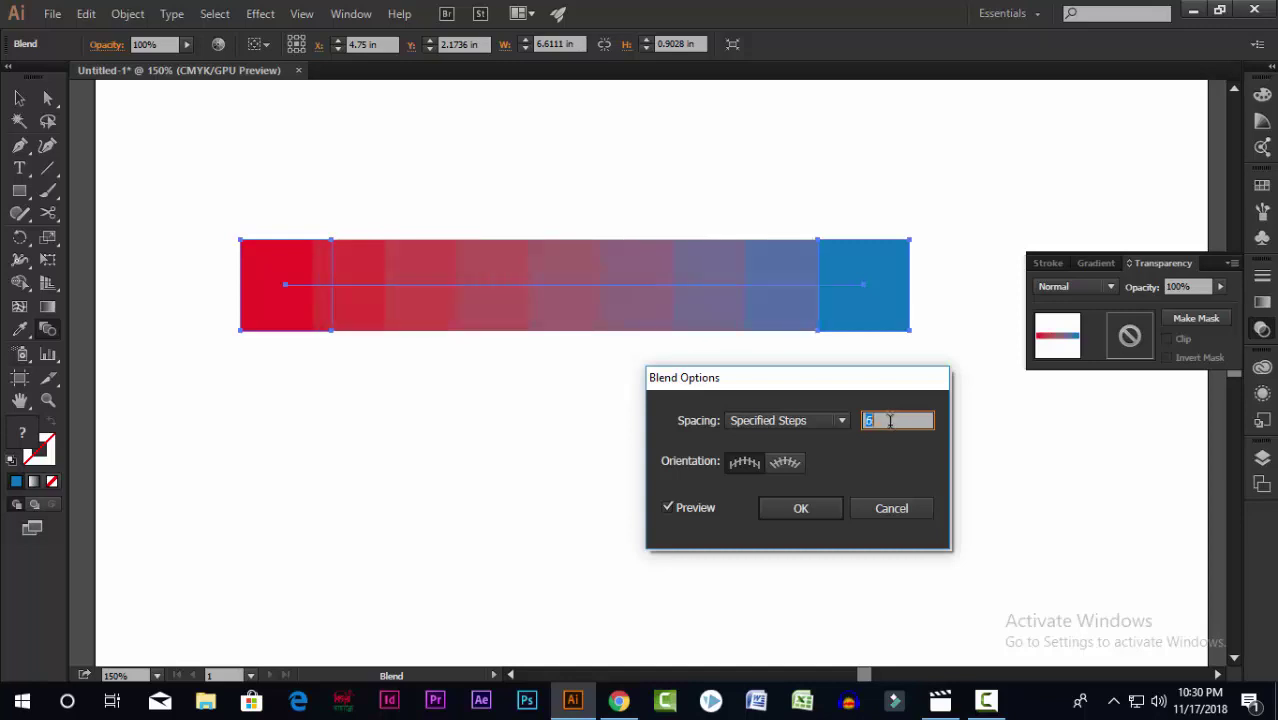
pyautogui.press('Up')
pyautogui.press('Up')
pyautogui.press('Up')
pyautogui.press('Down')
pyautogui.press('Down')
# Try Smooth Color as the blend's spacing
pyautogui.click(838, 421)
pyautogui.click(815, 455)
pyautogui.press('Up')
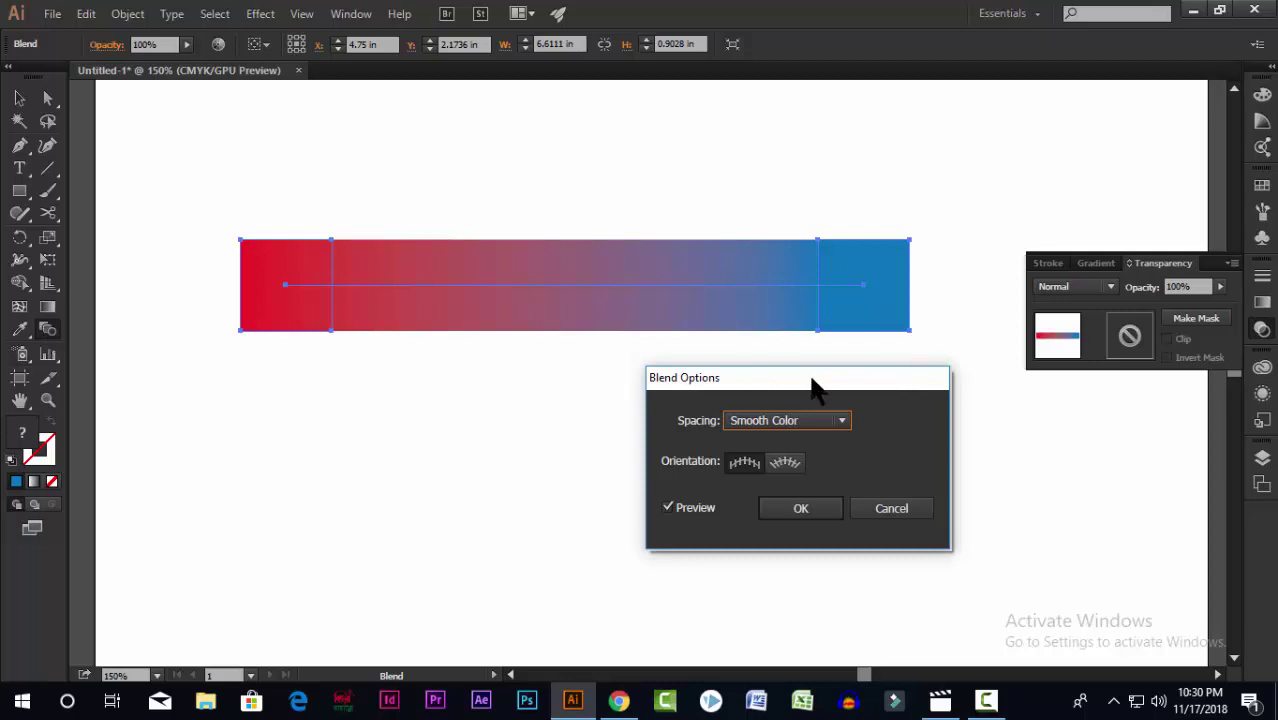
# Try Specified Distance as the blend's spacing, with the distance raised to 1.2 in
pyautogui.click(845, 420)
pyautogui.click(808, 478)
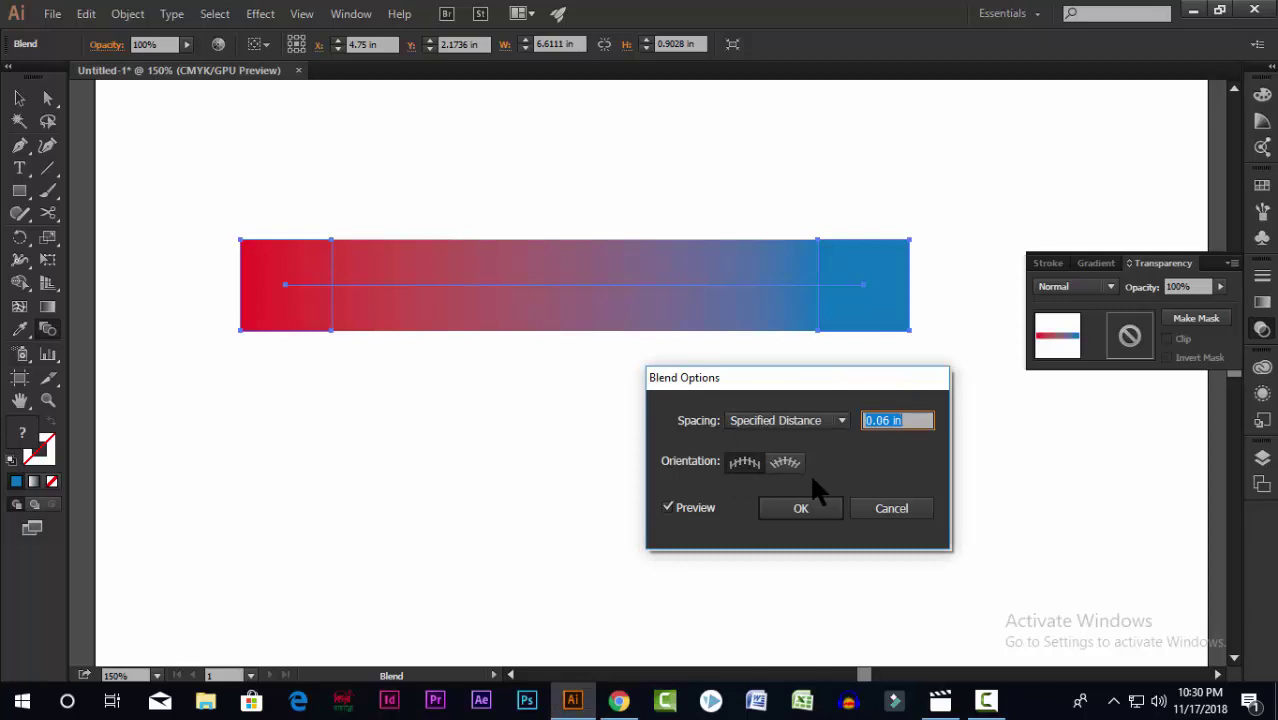
pyautogui.write('0.1')
pyautogui.press('Tab')
pyautogui.press('Up')
pyautogui.press('Up')
pyautogui.press('Up')
pyautogui.press('Up')
pyautogui.press('Up')
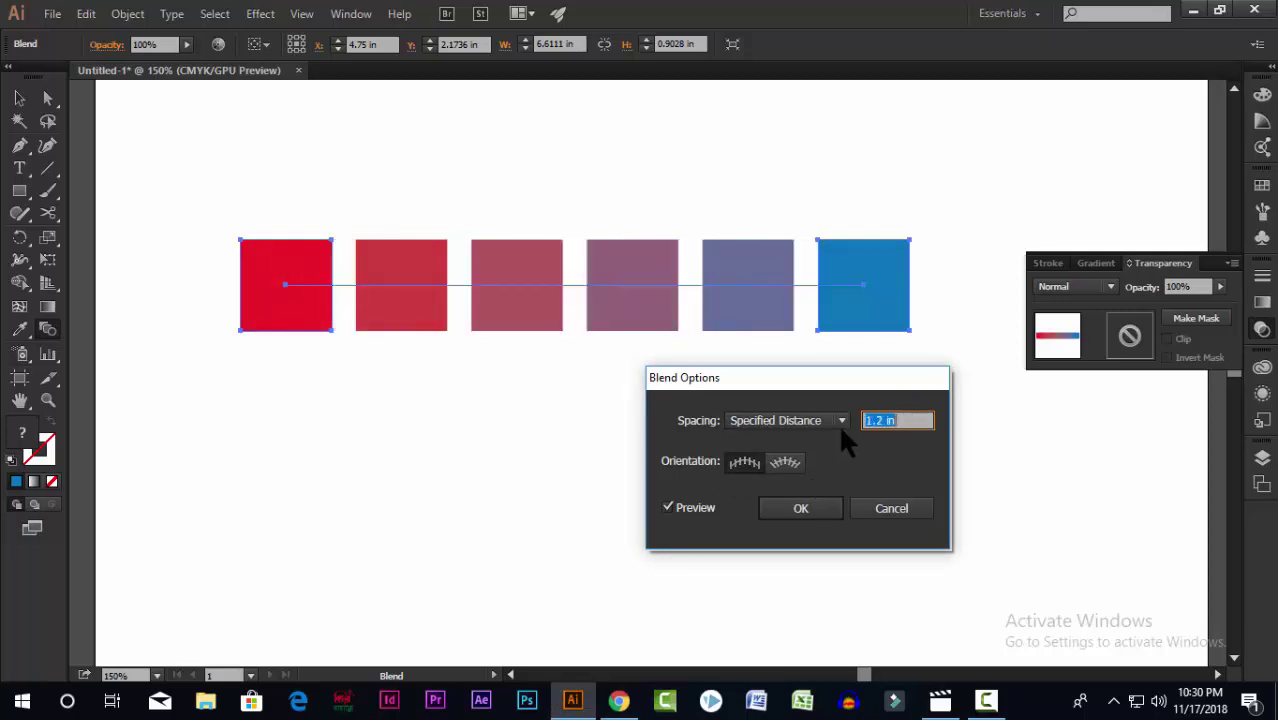
# Compare the blend under Specified Steps, and try a Specified Distance of 1.3 in
pyautogui.click(842, 420)
pyautogui.click(810, 459)
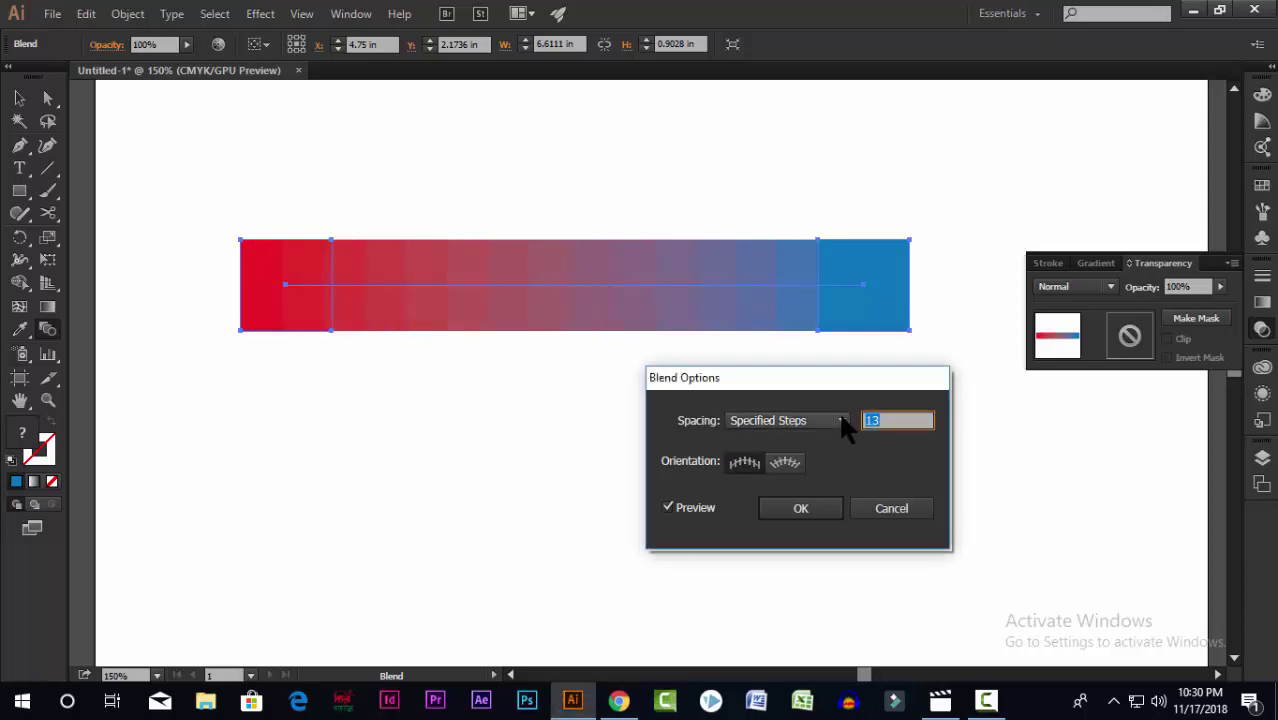
pyautogui.click(842, 420)
pyautogui.click(822, 480)
pyautogui.click(899, 420)
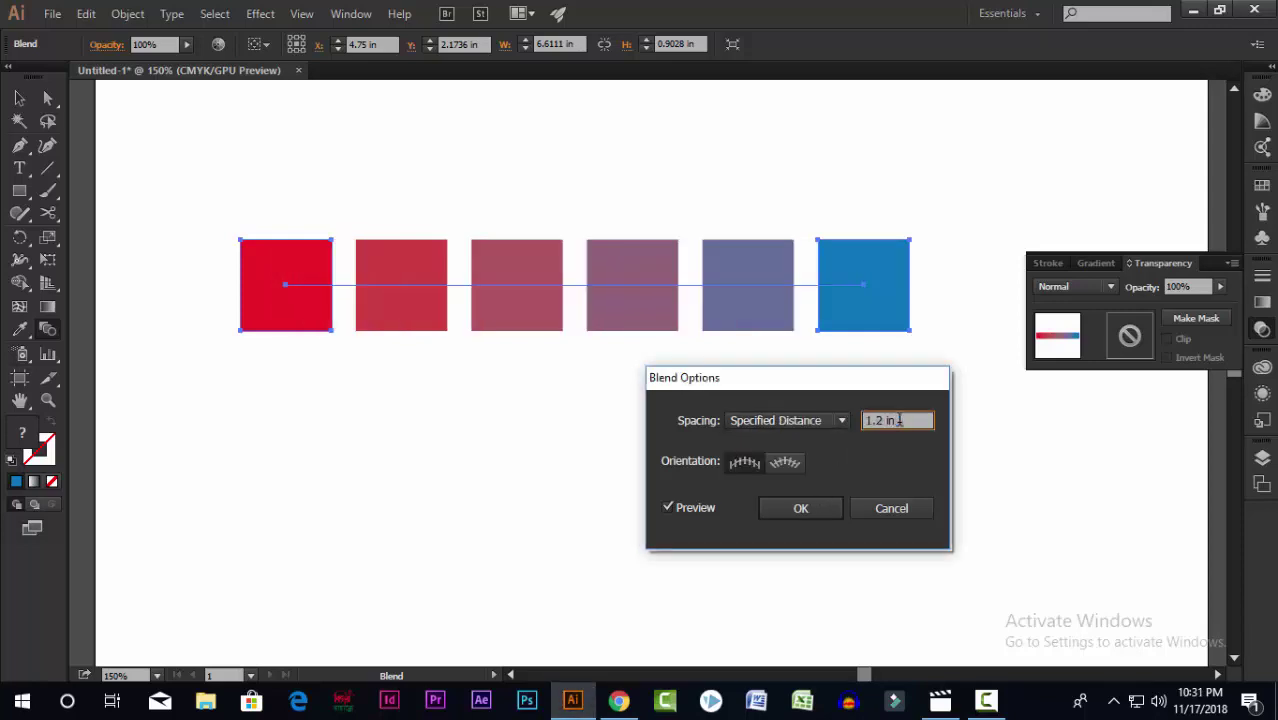
pyautogui.press('Up')
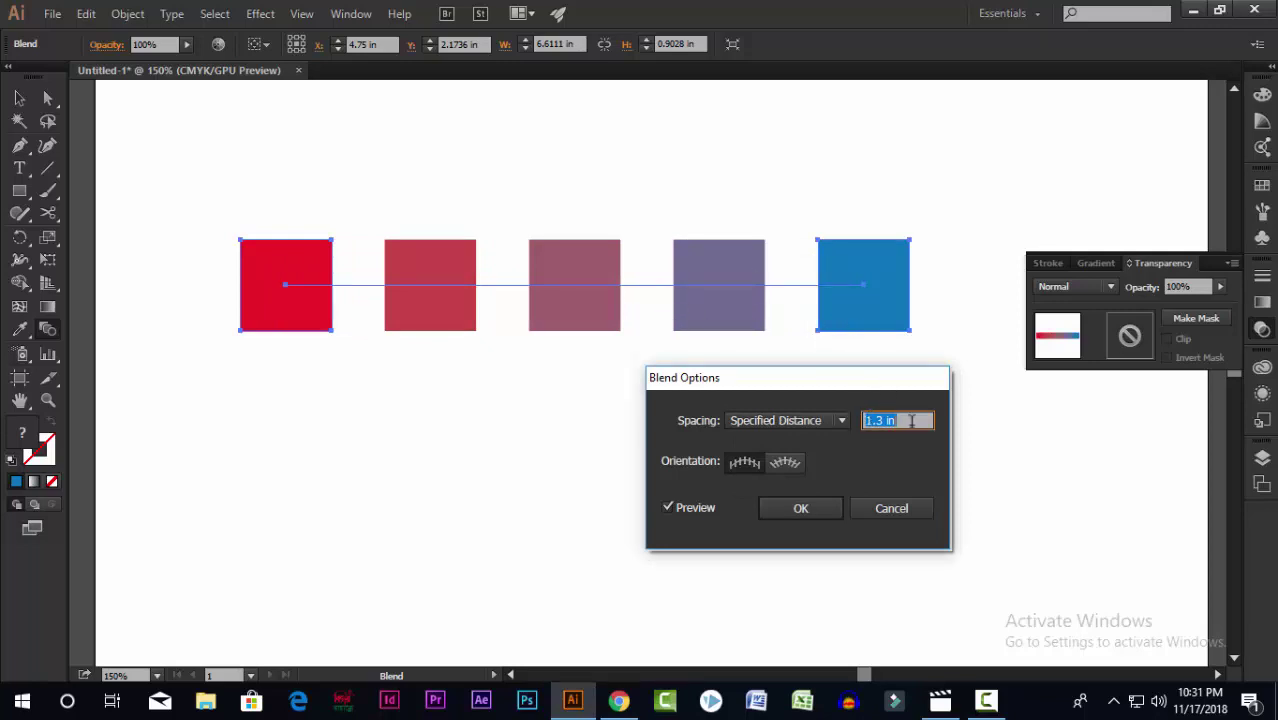
pyautogui.press('Down')
pyautogui.press('Up')
# Switch the blend's spacing back to Specified Steps and try 4 and 8 steps
pyautogui.click(819, 454)
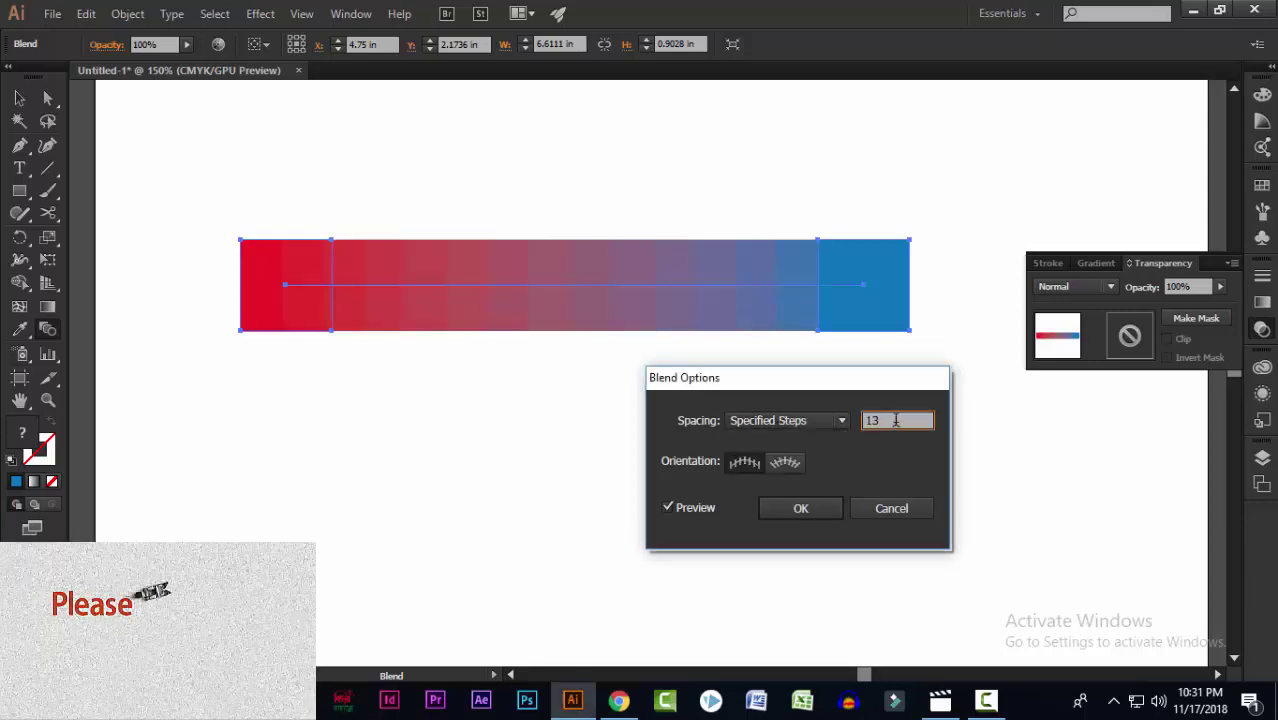
pyautogui.press('Down')
pyautogui.press('Down')
pyautogui.press('Down')
pyautogui.press('Down')
pyautogui.press('Down')
pyautogui.press('Down')
pyautogui.press('Down')
pyautogui.press('Down')
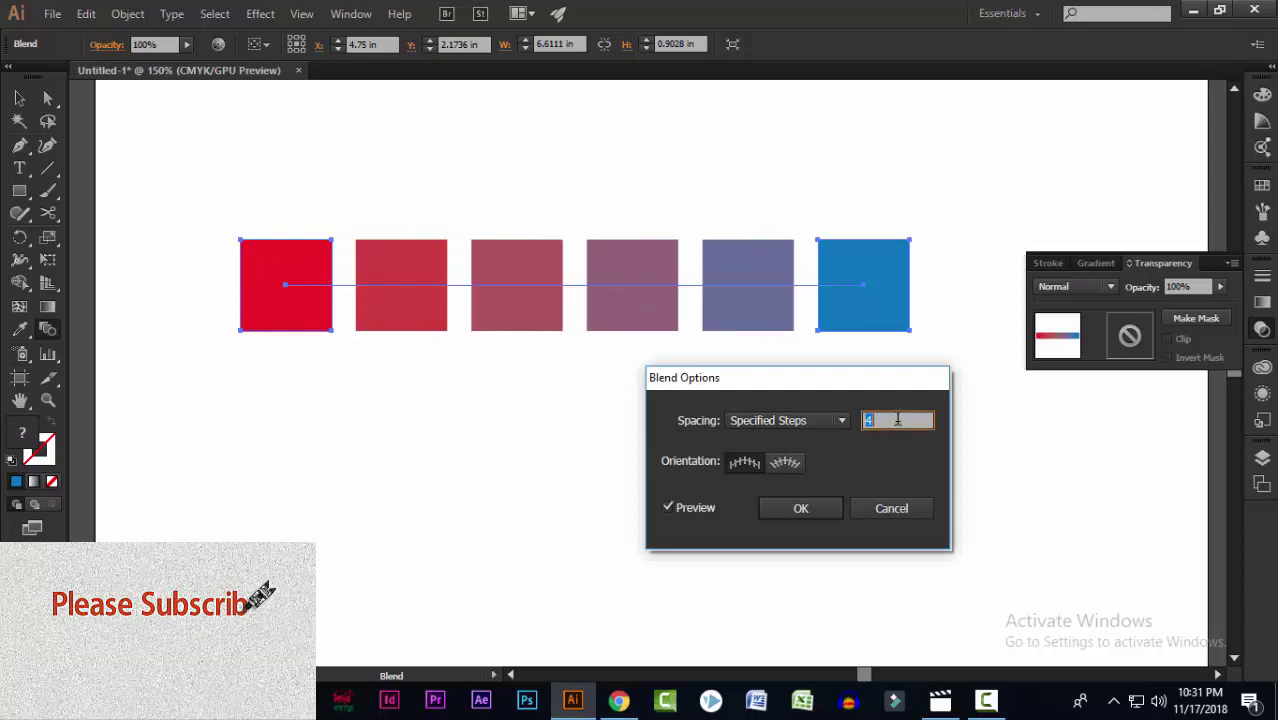
pyautogui.press('Up')
pyautogui.press('Up')
pyautogui.press('Up')
pyautogui.press('Up')
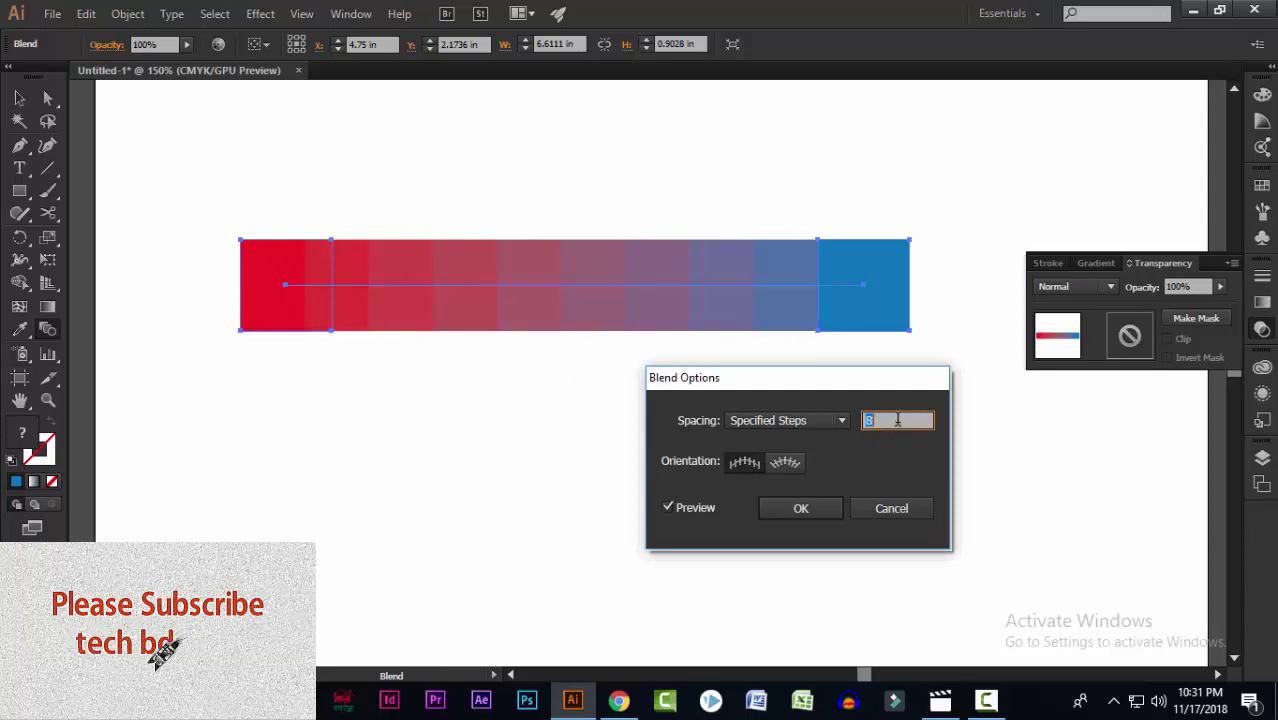
# Set the blend's spacing to Smooth Color and apply the blend options
pyautogui.click(842, 422)
pyautogui.click(805, 440)
pyautogui.press('Up')
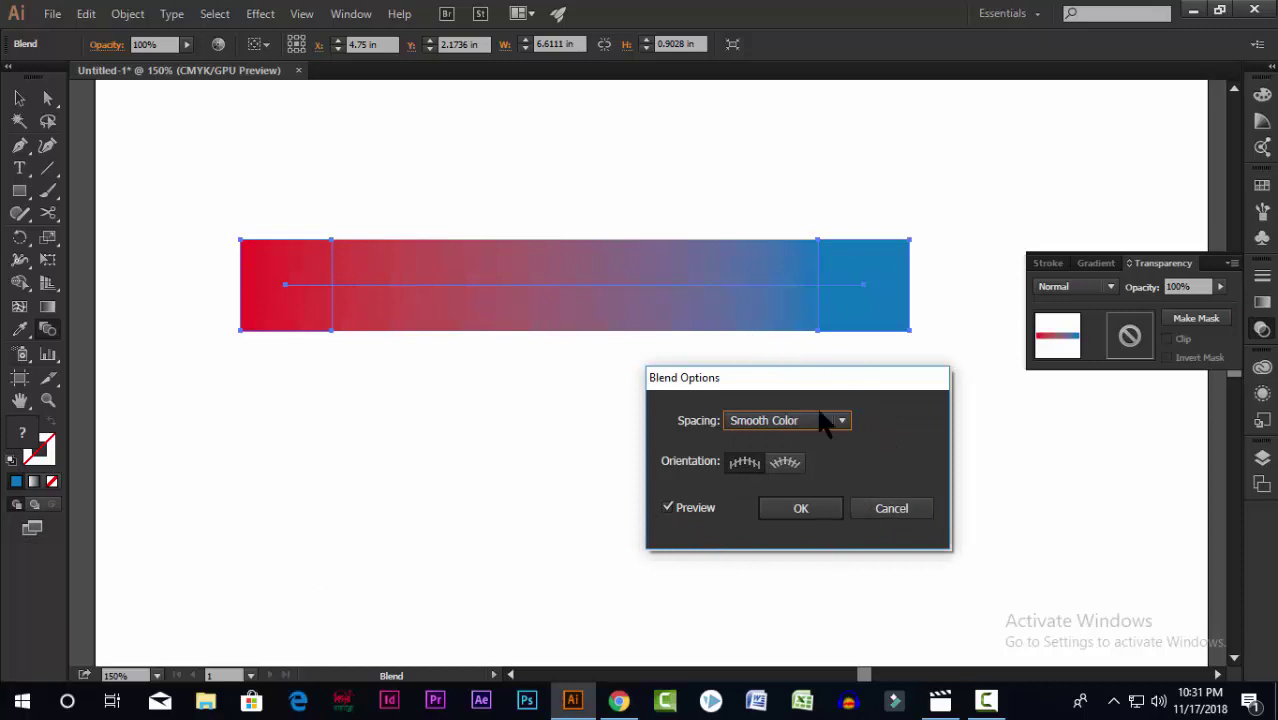
pyautogui.click(803, 513)
# Move the blended bar up to the top of the artboard, horizontally near its centre
pyautogui.scroll(-1, 690, 370)
pyautogui.press('v')
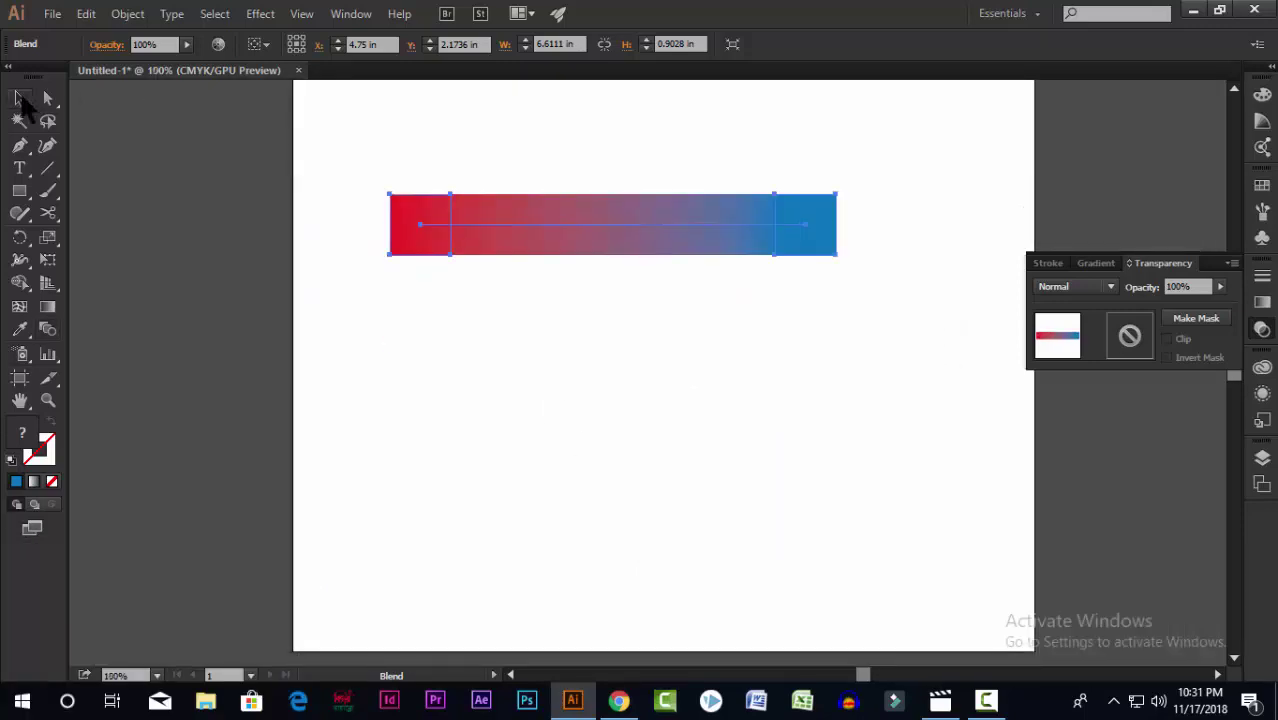
pyautogui.scroll(3, 630, 430)
pyautogui.moveTo(659, 322); pyautogui.dragTo(704, 244)
# Draw a large upright five-pointed star centred below the blended bar and fill it with red
pyautogui.moveTo(19, 190); pyautogui.dragTo(100, 279)
pyautogui.moveTo(636, 445); pyautogui.dragTo(725, 567)
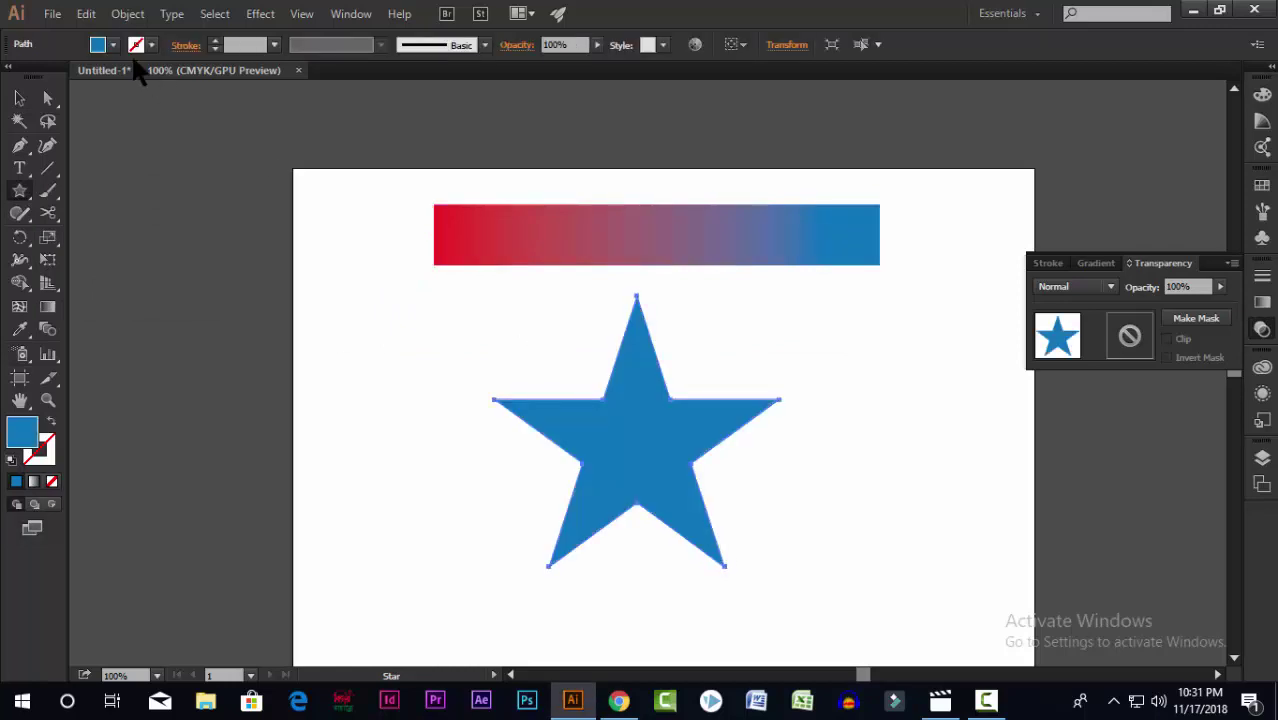
pyautogui.click(113, 45)
pyautogui.click(65, 77)
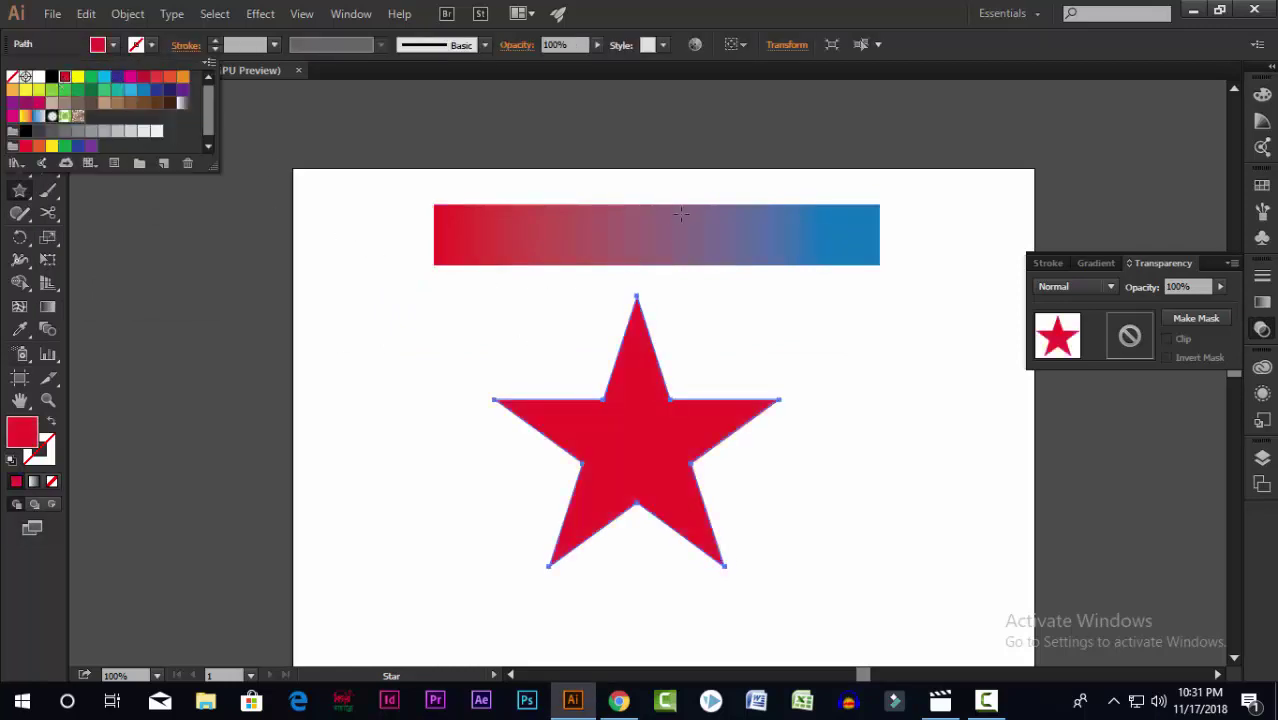
pyautogui.press('Escape')
# Draw a small circle about 0.22 in in diameter at the star's centre
pyautogui.moveTo(19, 205); pyautogui.dragTo(98, 244)
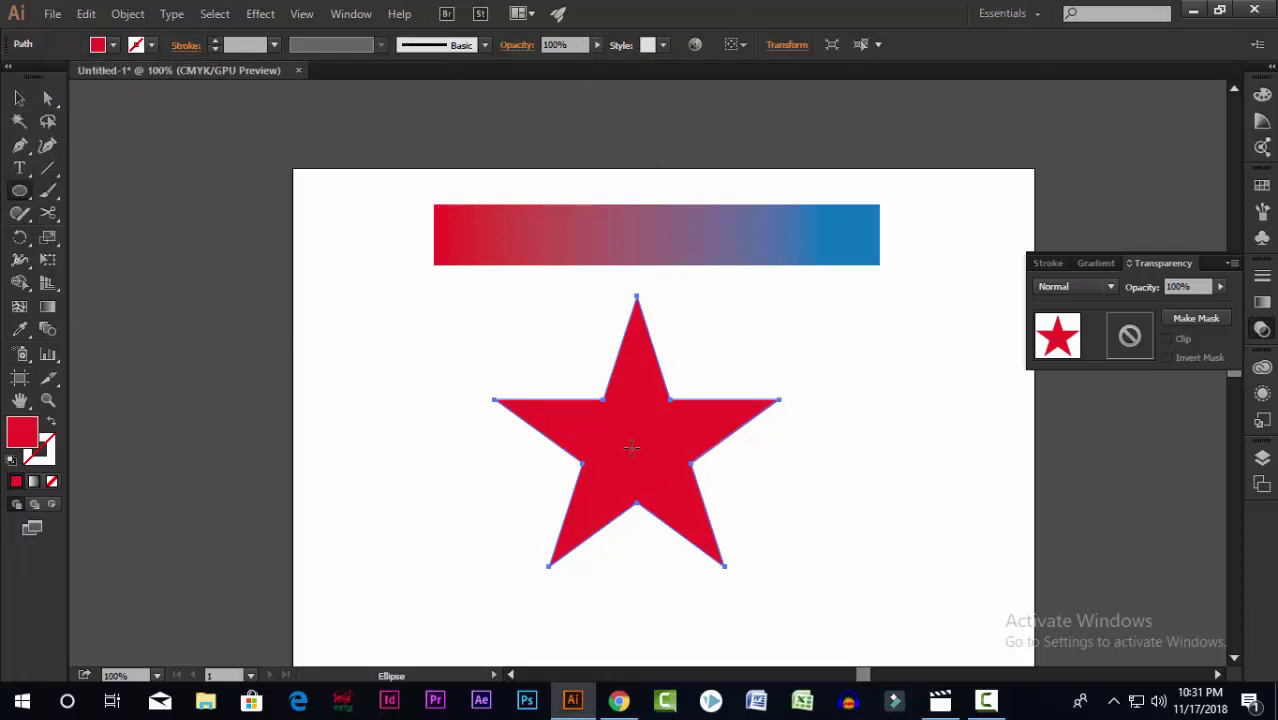
pyautogui.moveTo(639, 443); pyautogui.dragTo(646, 449)
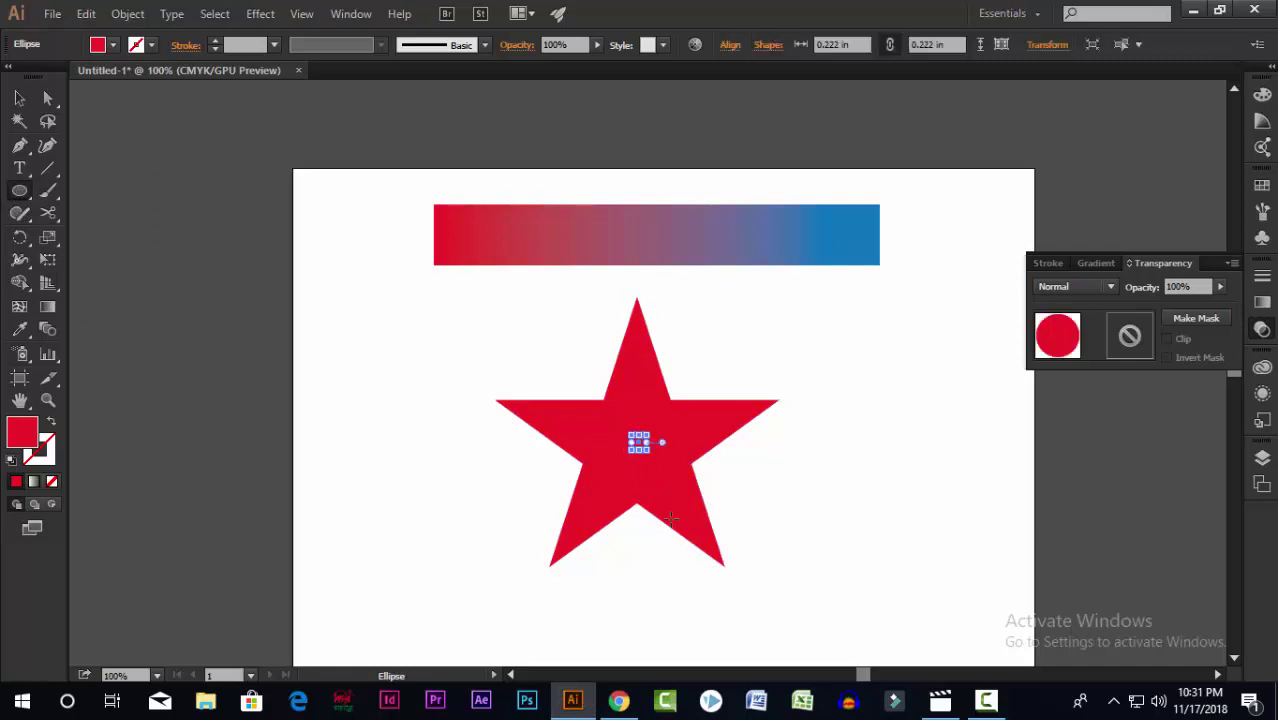
# Fill the small circle with white and scale it uniformly to 20%
pyautogui.click(113, 45)
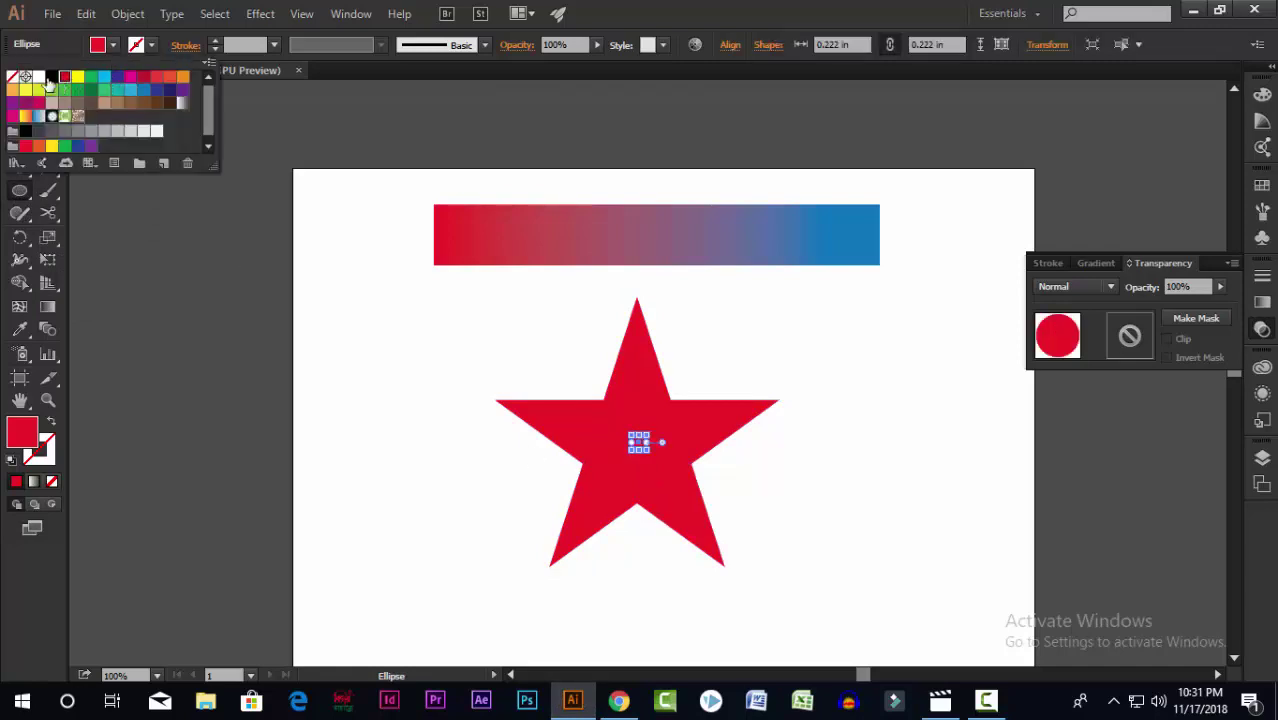
pyautogui.click(38, 79)
pyautogui.click(605, 12)
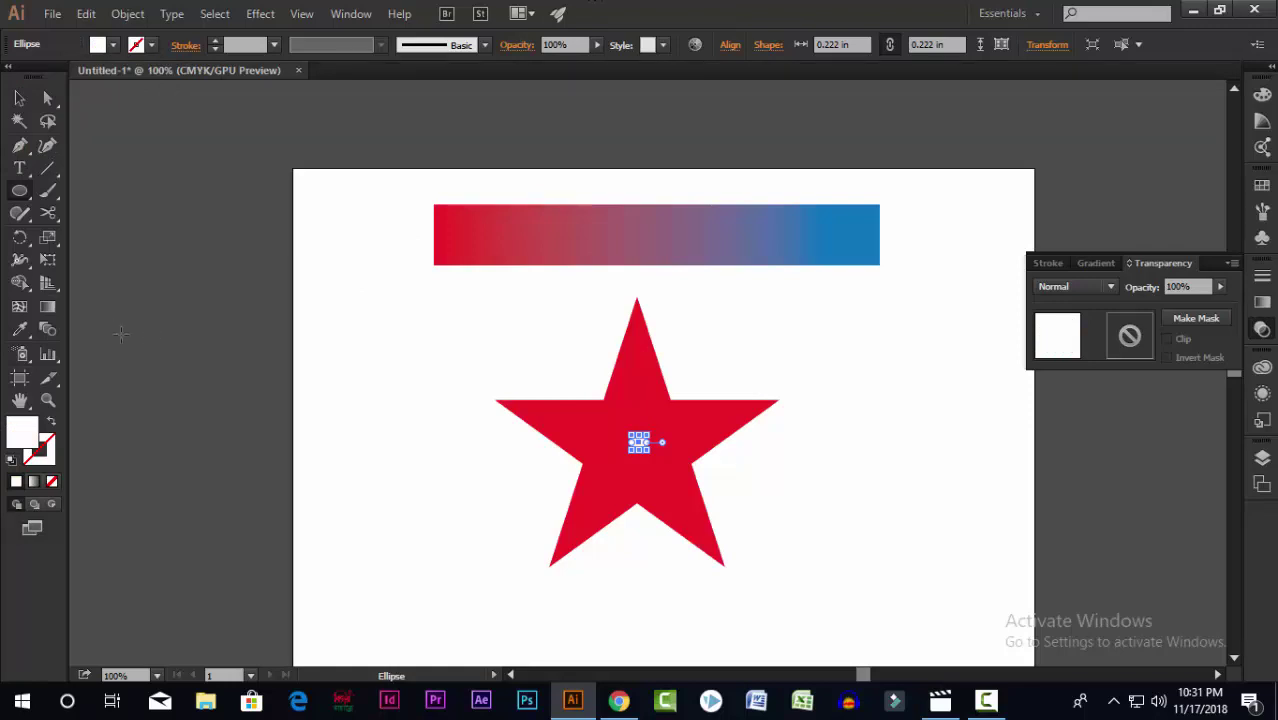
pyautogui.doubleClick(47, 237)
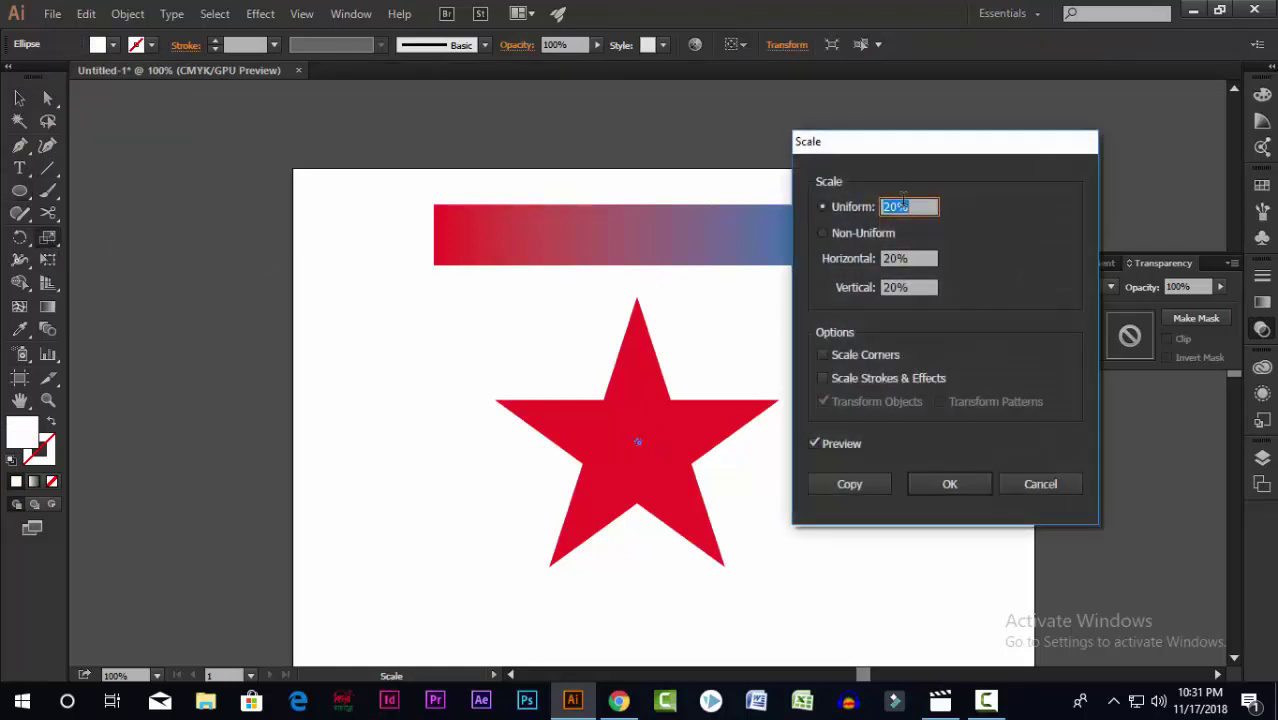
pyautogui.click(949, 484)
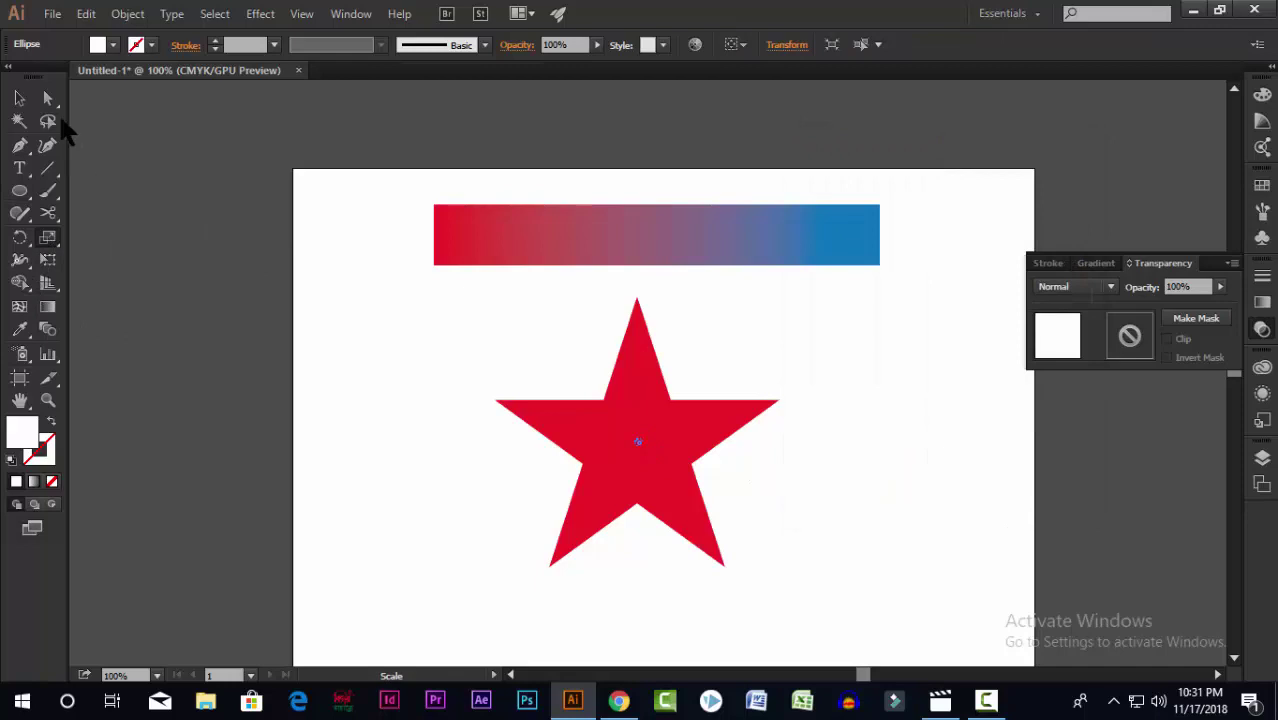
# Select the red star together with the white circle at its centre and make a blend of them
pyautogui.click(22, 99)
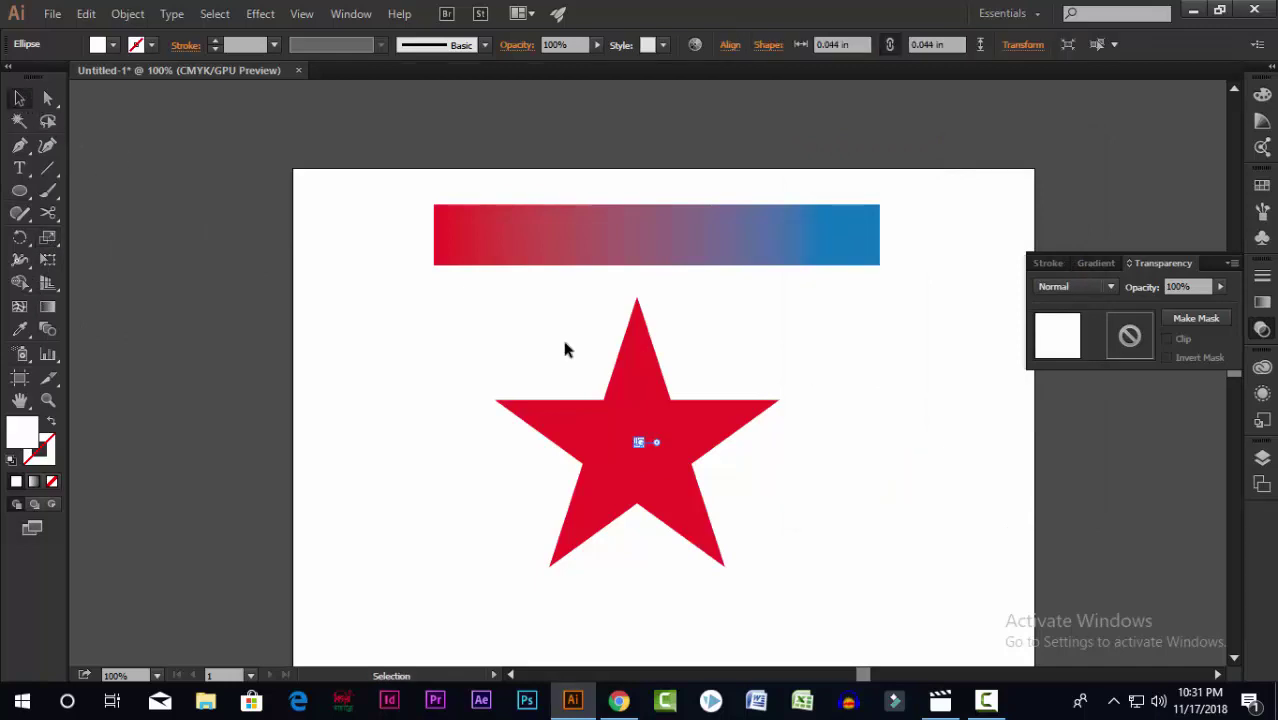
pyautogui.click(805, 582)
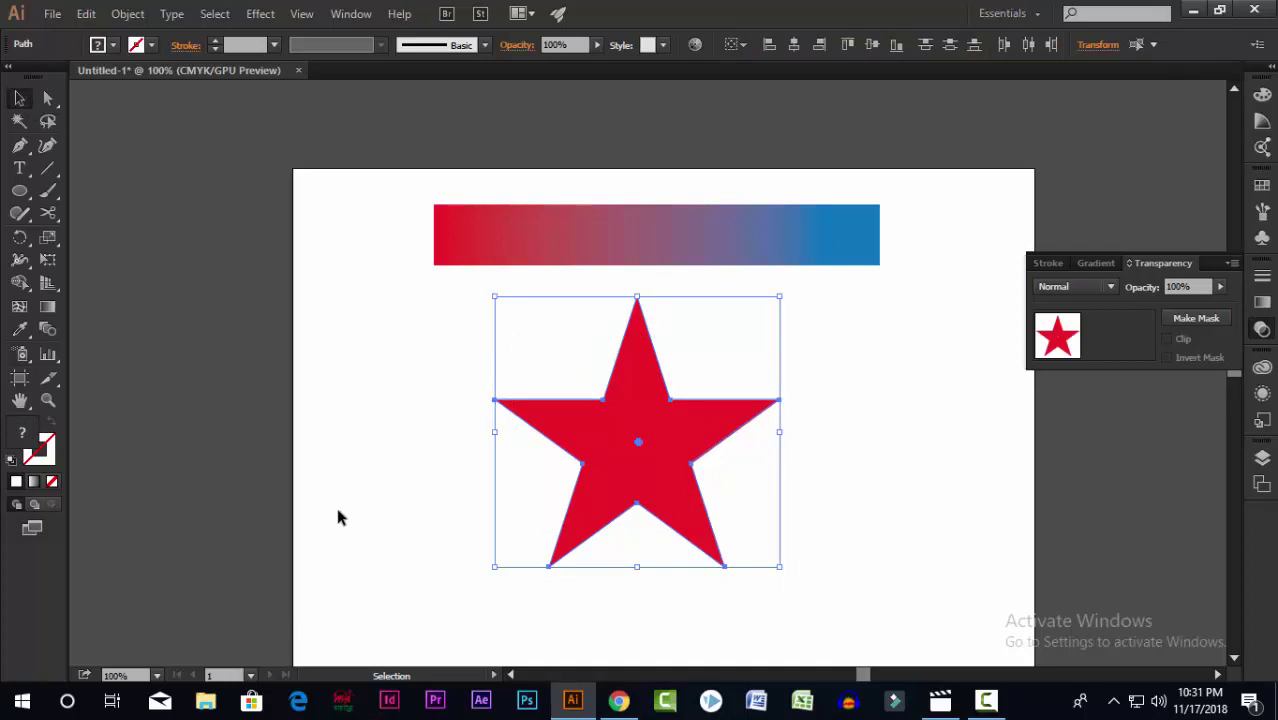
pyautogui.click(127, 13)
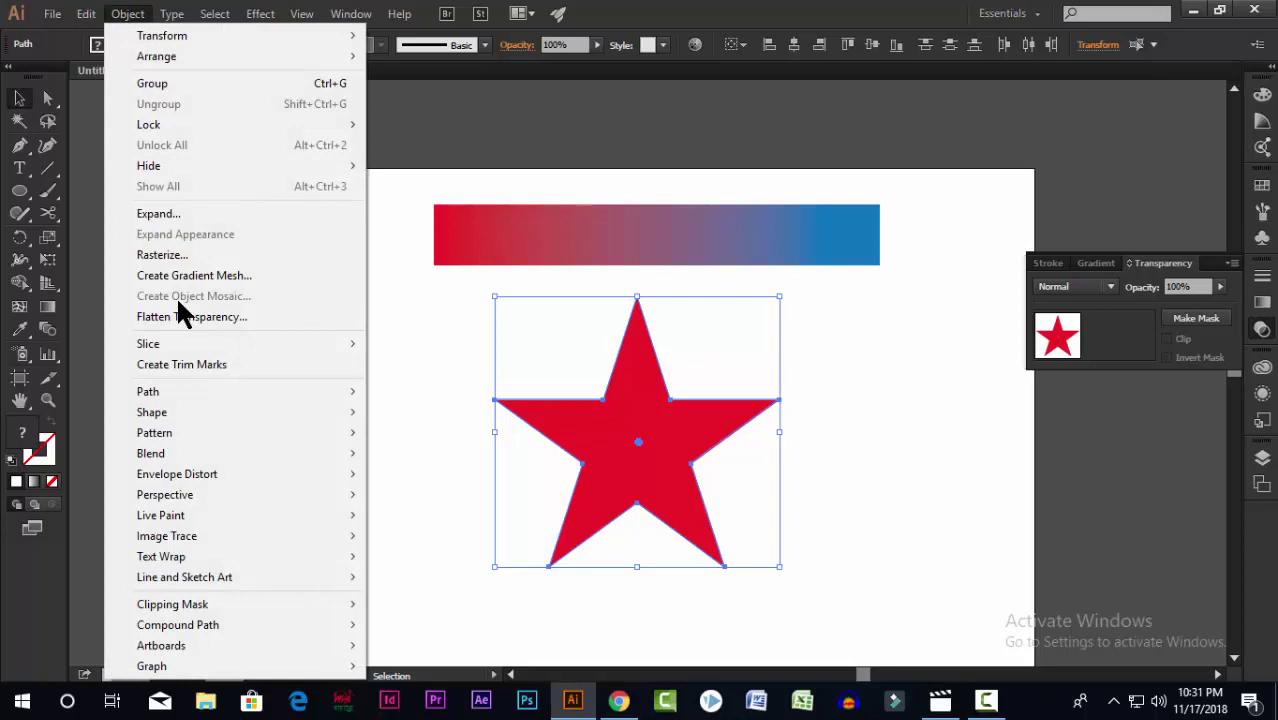
pyautogui.moveTo(226, 455)
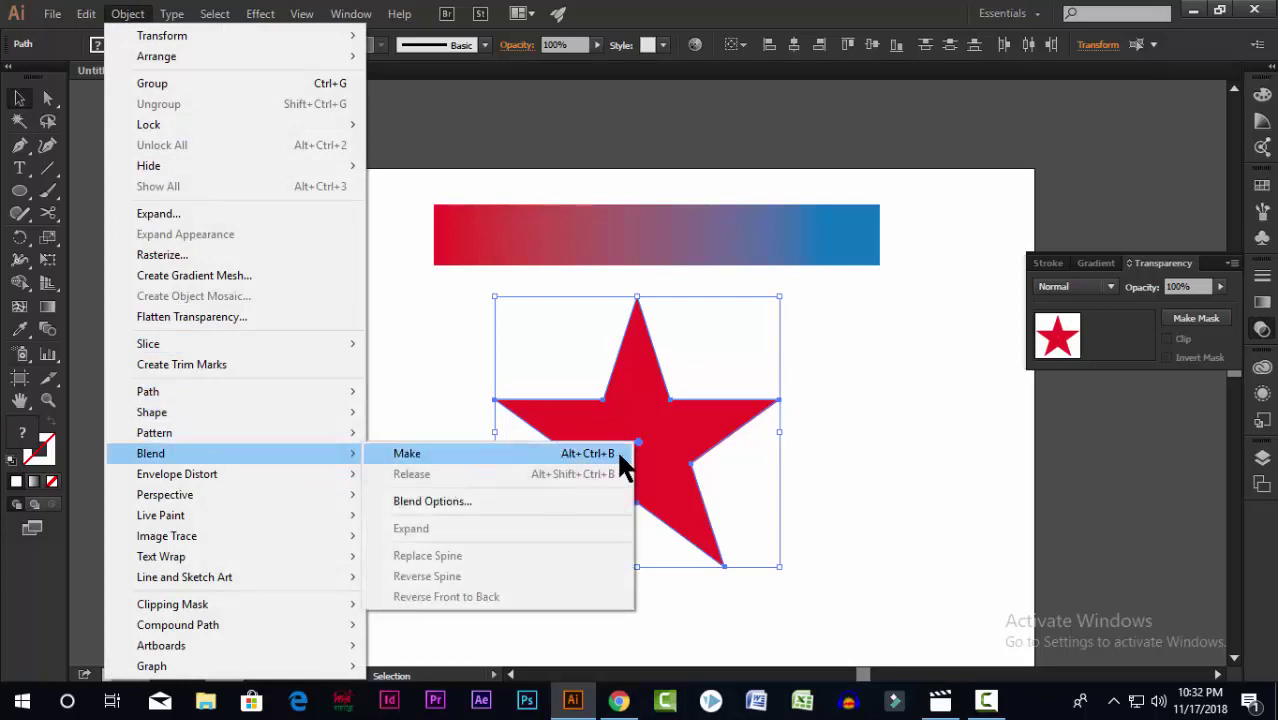
pyautogui.click(722, 415)
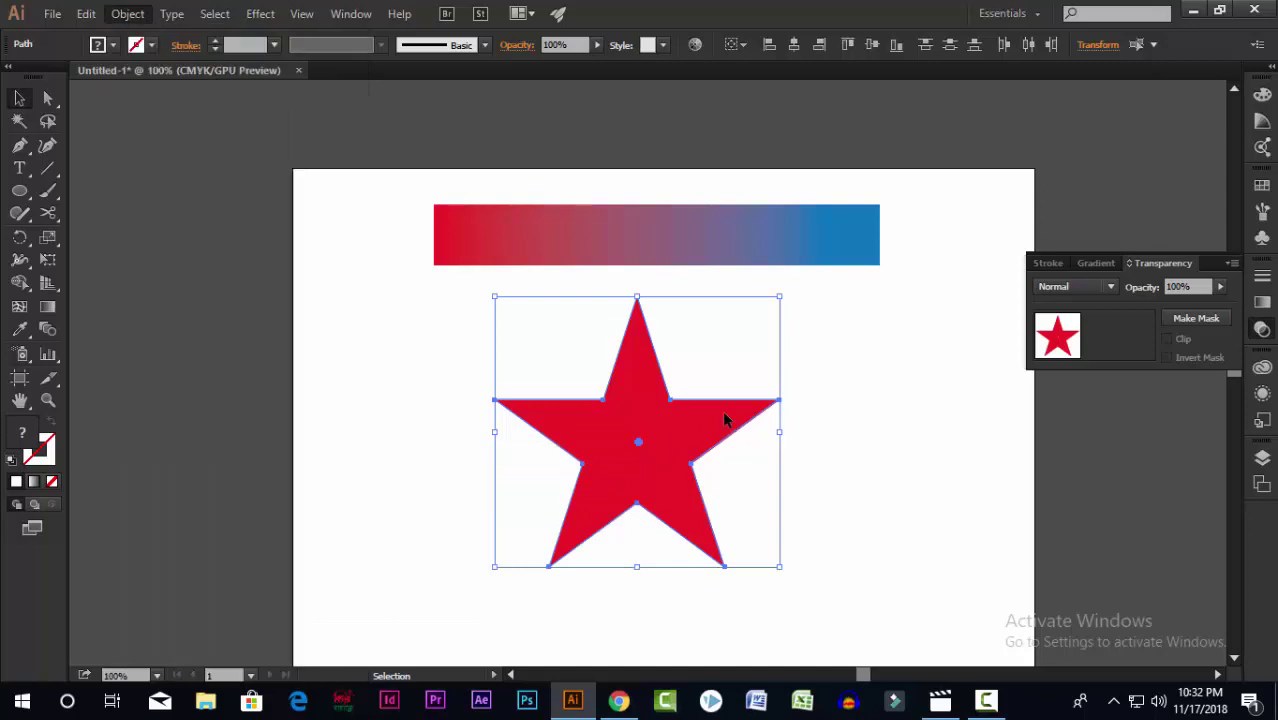
pyautogui.click(807, 445)
# Examine the colour steps of the blended star up close, from its red edge to the white centre
pyautogui.scroll(-2, 660, 476)
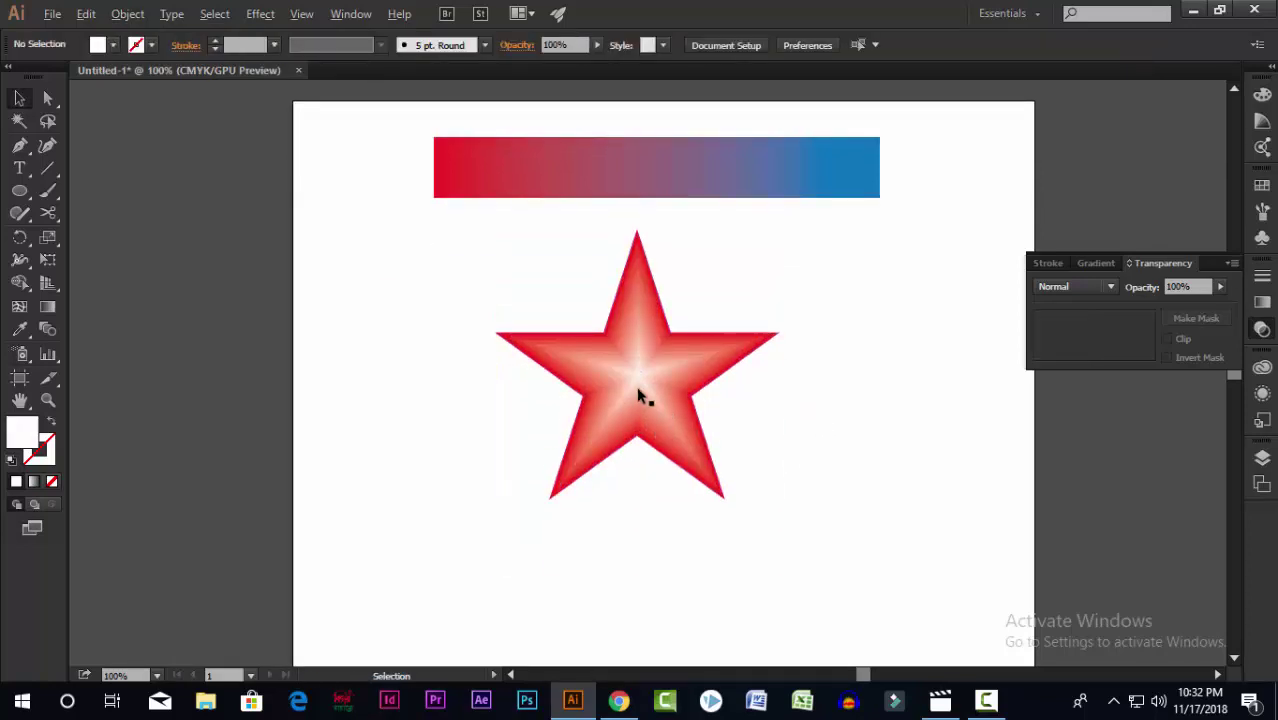
pyautogui.scroll(6, 638, 388)
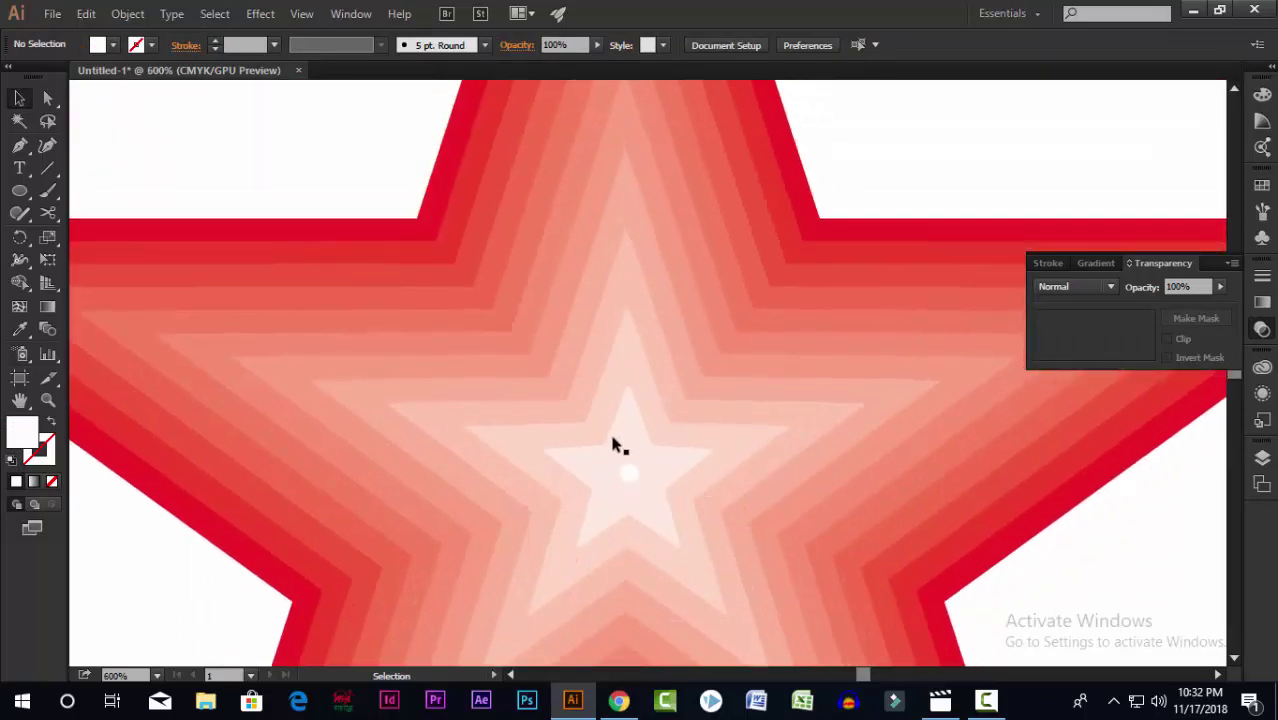
pyautogui.scroll(3, 495, 372)
pyautogui.scroll(-5, 720, 323)
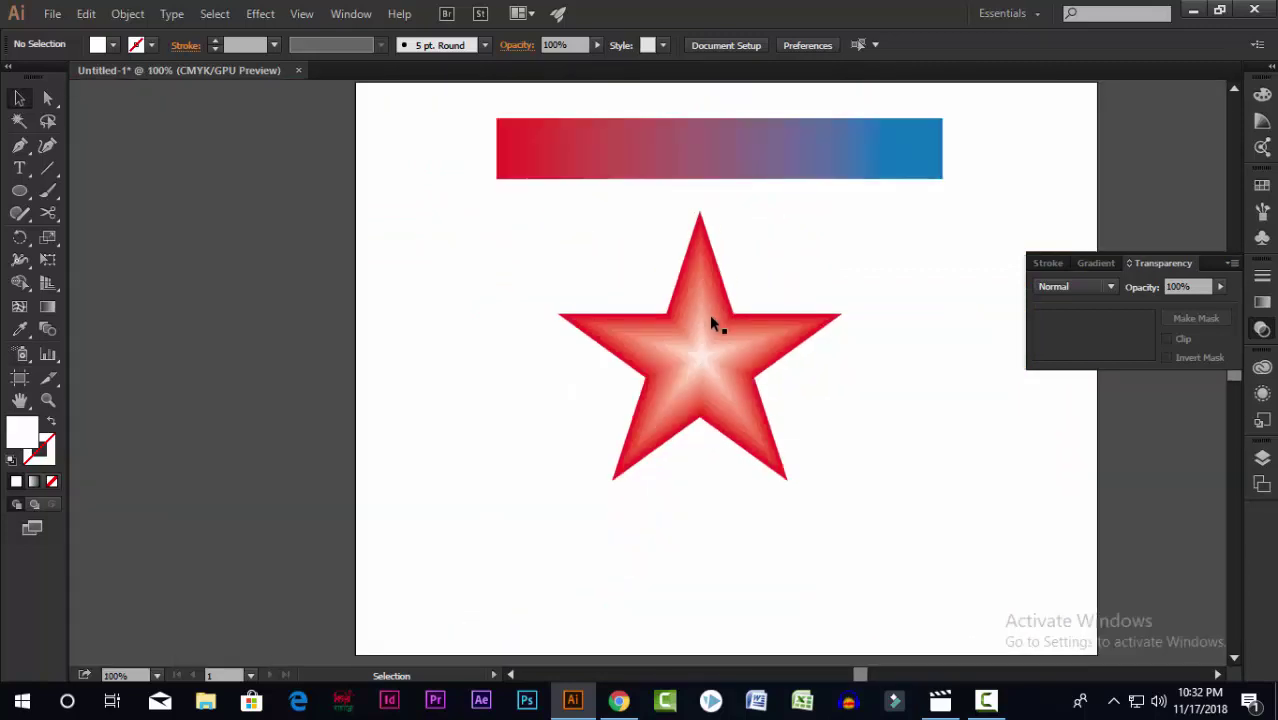
pyautogui.scroll(2, 735, 380)
pyautogui.scroll(2, 690, 406)
pyautogui.scroll(-2, 610, 370)
pyautogui.scroll(2, 636, 400)
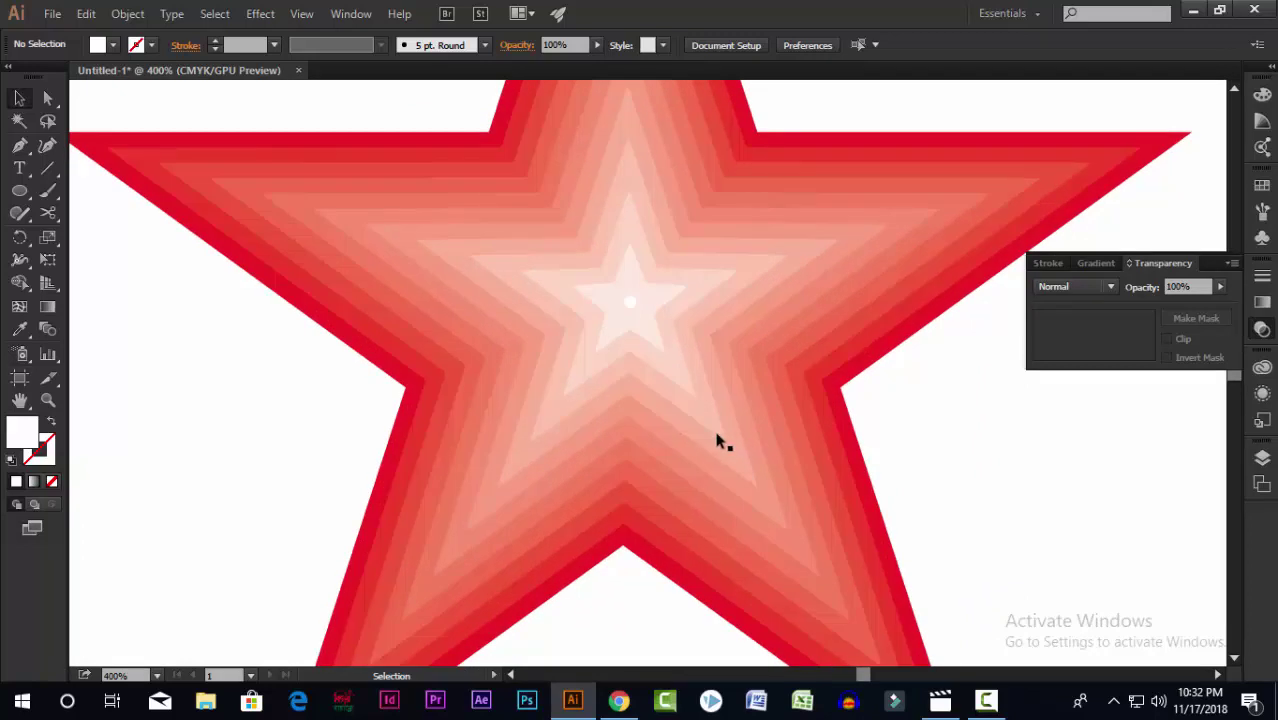
pyautogui.scroll(-3, 656, 372)
pyautogui.scroll(2, 652, 367)
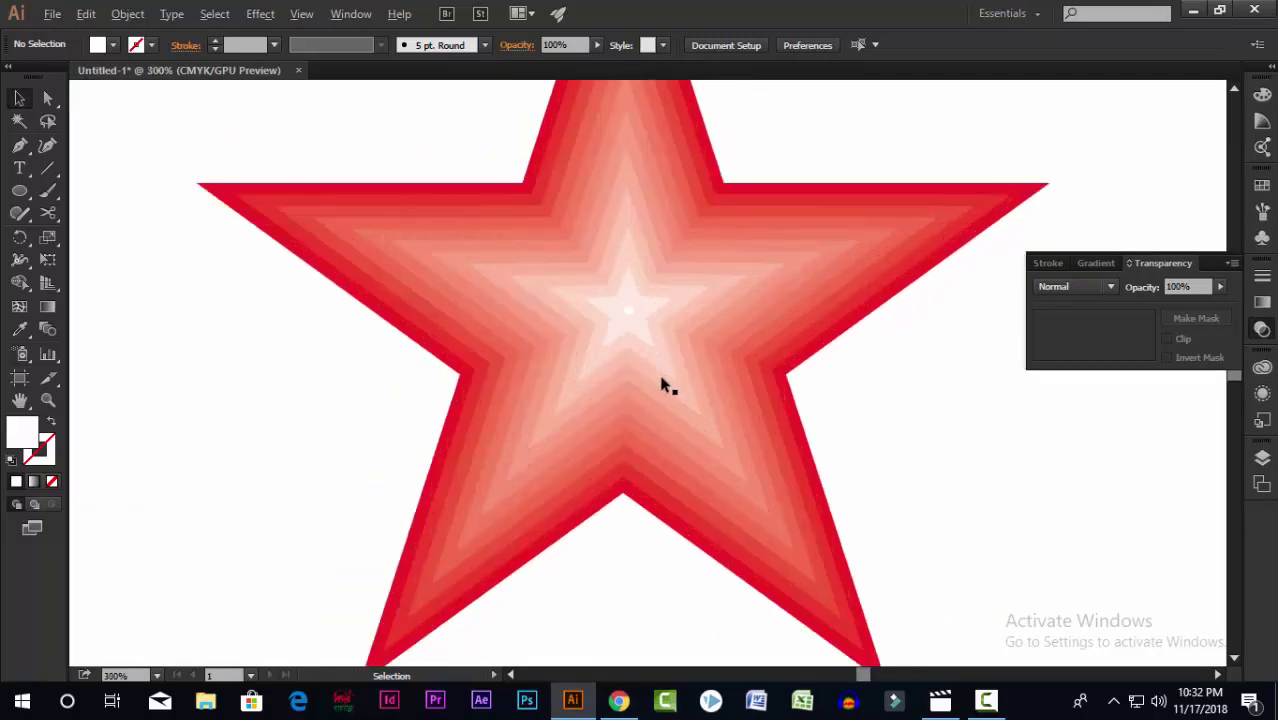
pyautogui.scroll(3, 648, 360)
# Set the blend spacing to Smooth Color and undo the star's existing blend
pyautogui.doubleClick(47, 329)
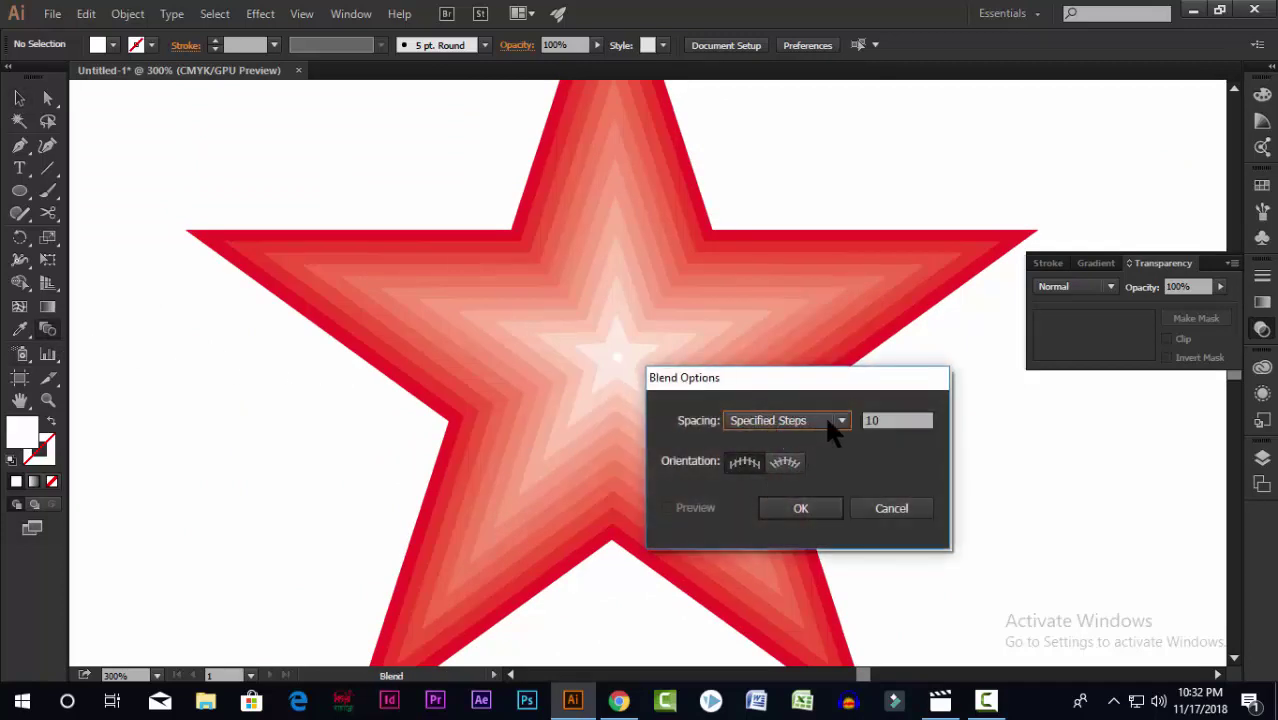
pyautogui.click(838, 424)
pyautogui.click(815, 437)
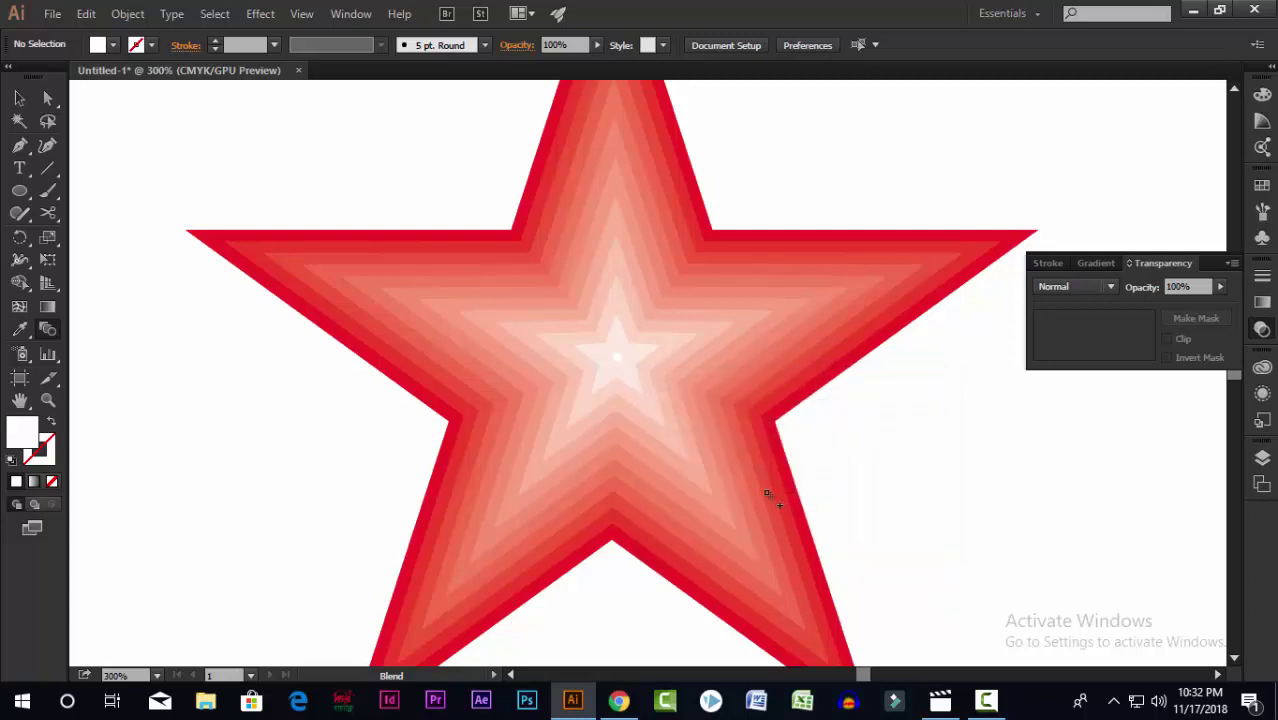
pyautogui.hotkey('ctrl', 'z')
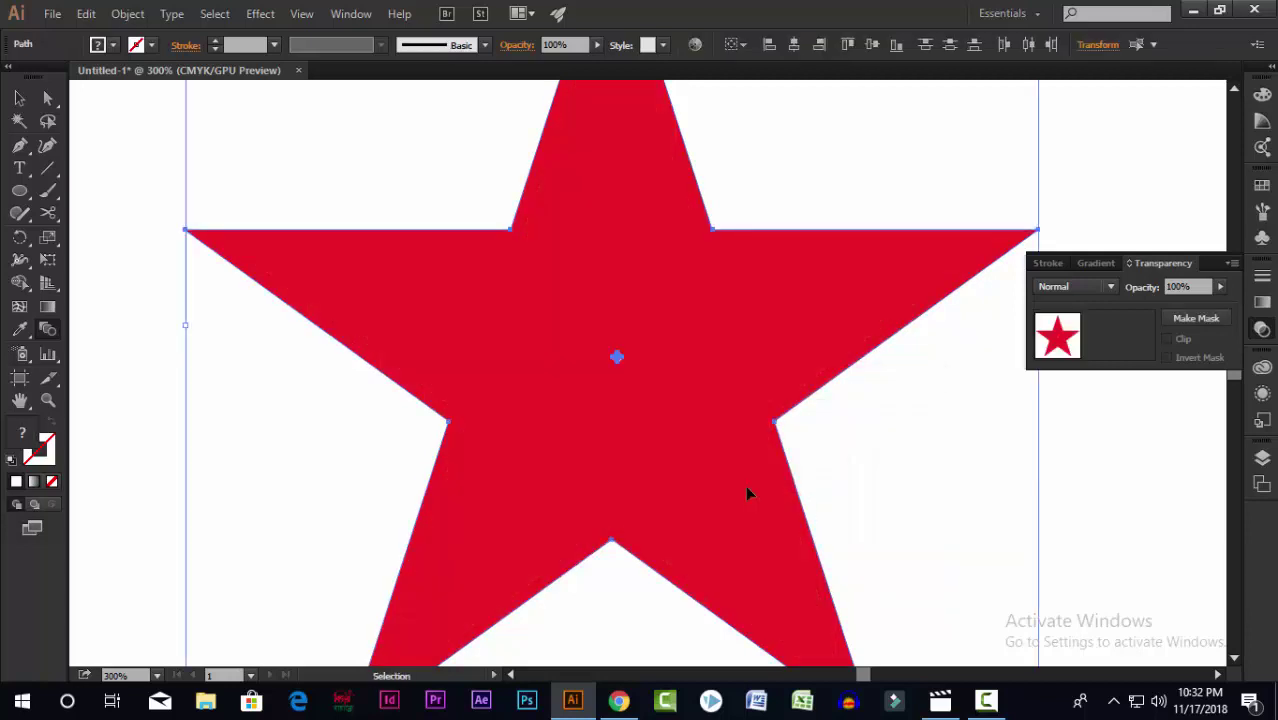
# Keep Smooth Color as the blend spacing and blend the selected star and white circle
pyautogui.doubleClick(48, 333)
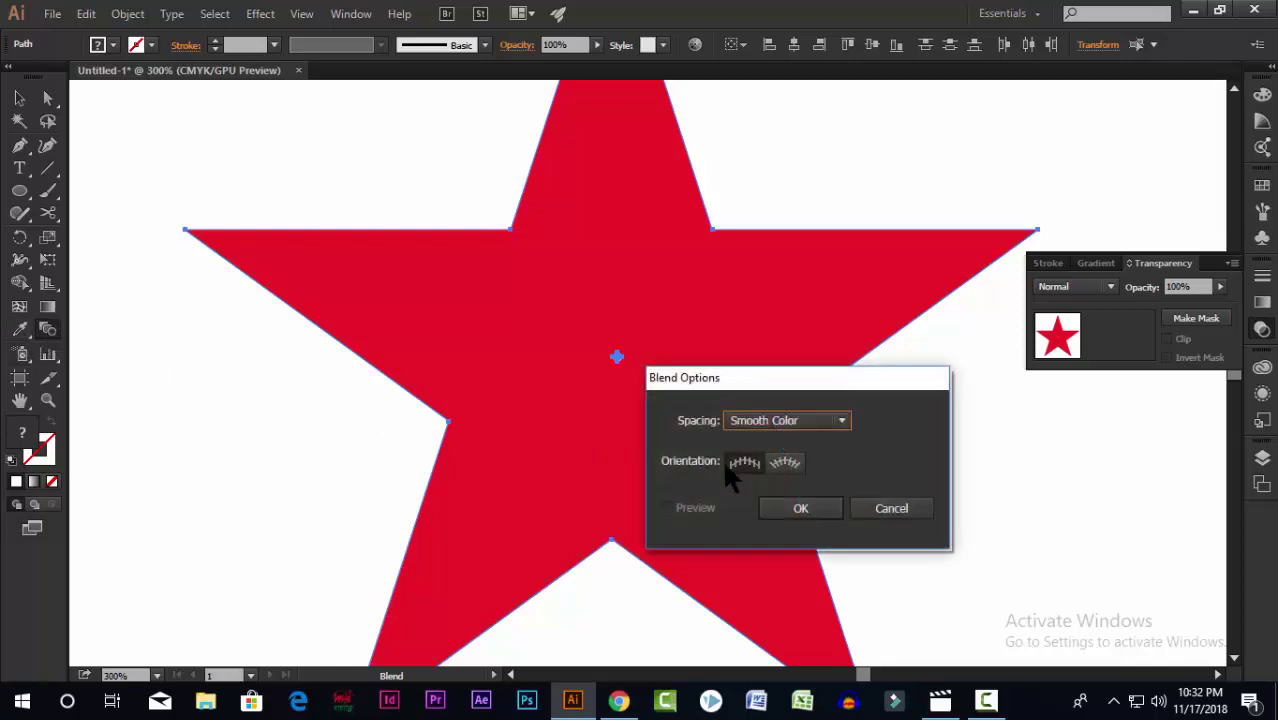
pyautogui.click(801, 509)
pyautogui.hotkey('ctrl', 'alt', 'b')
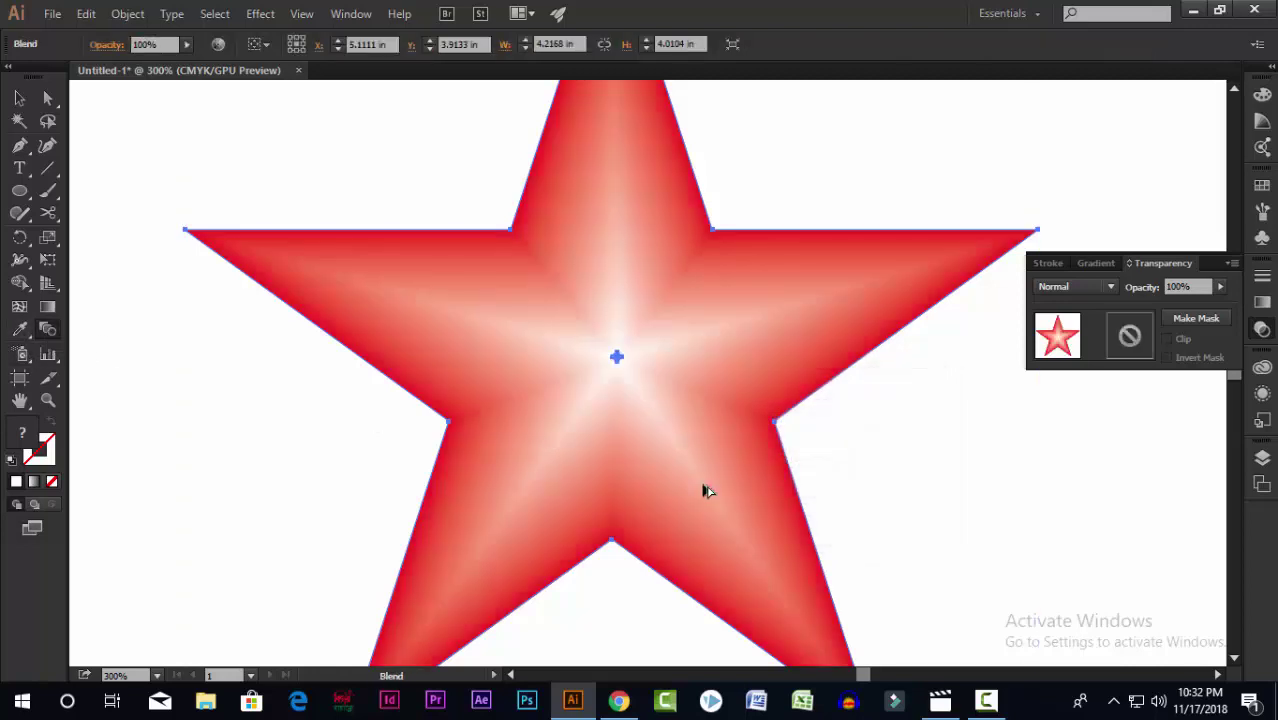
pyautogui.click(19, 98)
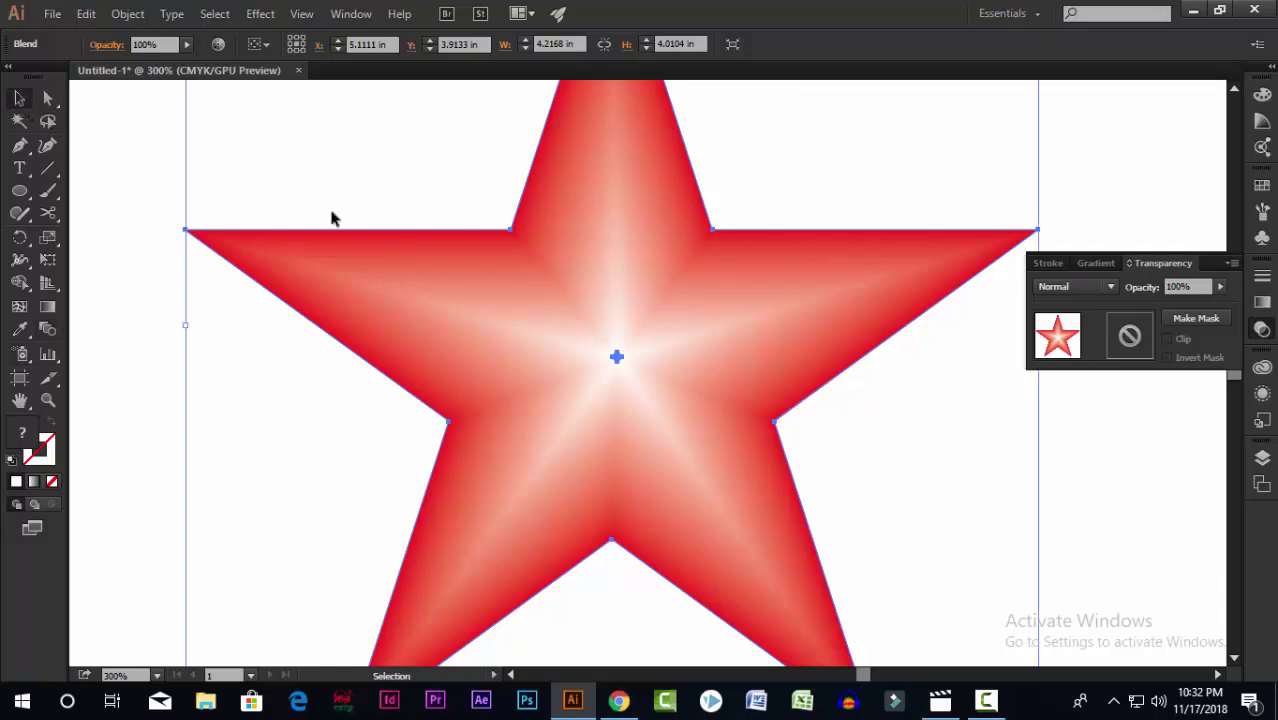
pyautogui.click(873, 395)
pyautogui.scroll(-2, 597, 300)
pyautogui.scroll(1, 594, 314)
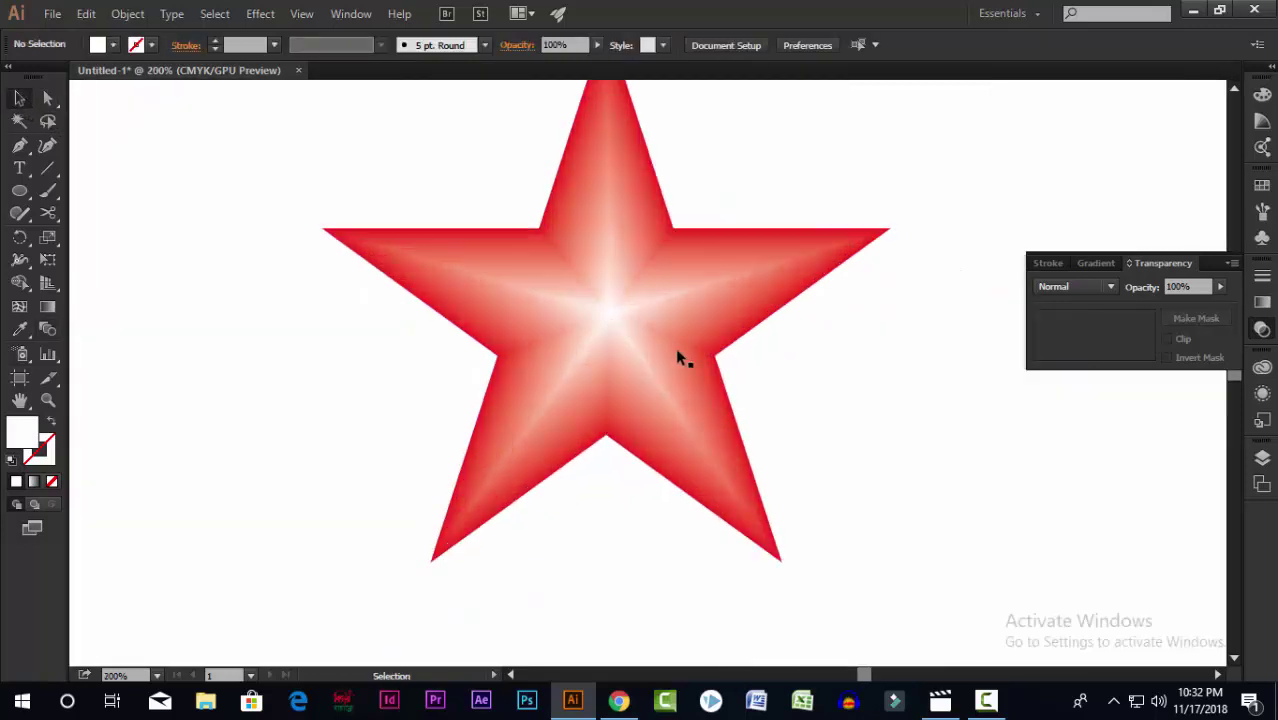
pyautogui.scroll(-2, 665, 354)
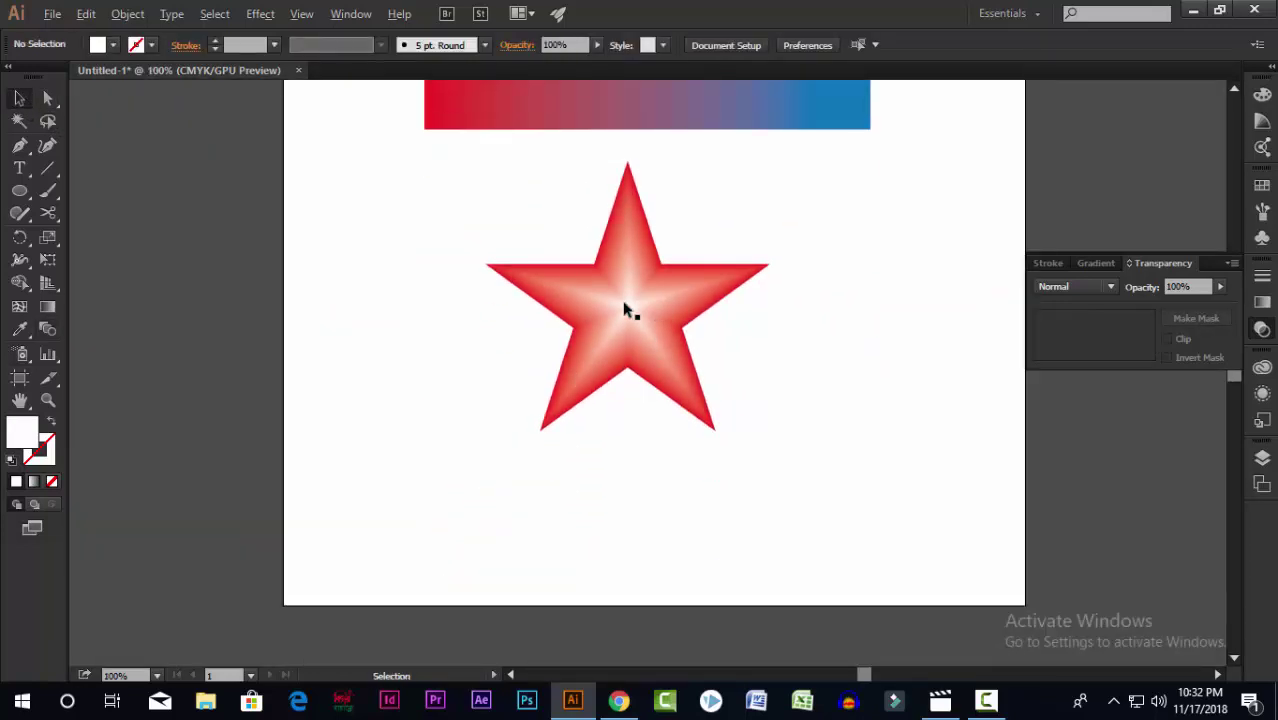
# Undo the smooth blend and place a copy of the red star and its white circle beside the original
pyautogui.scroll(2, 628, 310)
pyautogui.click(670, 364)
pyautogui.press('v')
pyautogui.scroll(-3, 548, 326)
pyautogui.moveTo(640, 365); pyautogui.dragTo(792, 381)
# Blend the original star with its white centre circle using the Smooth Color spacing
pyautogui.click(634, 430)
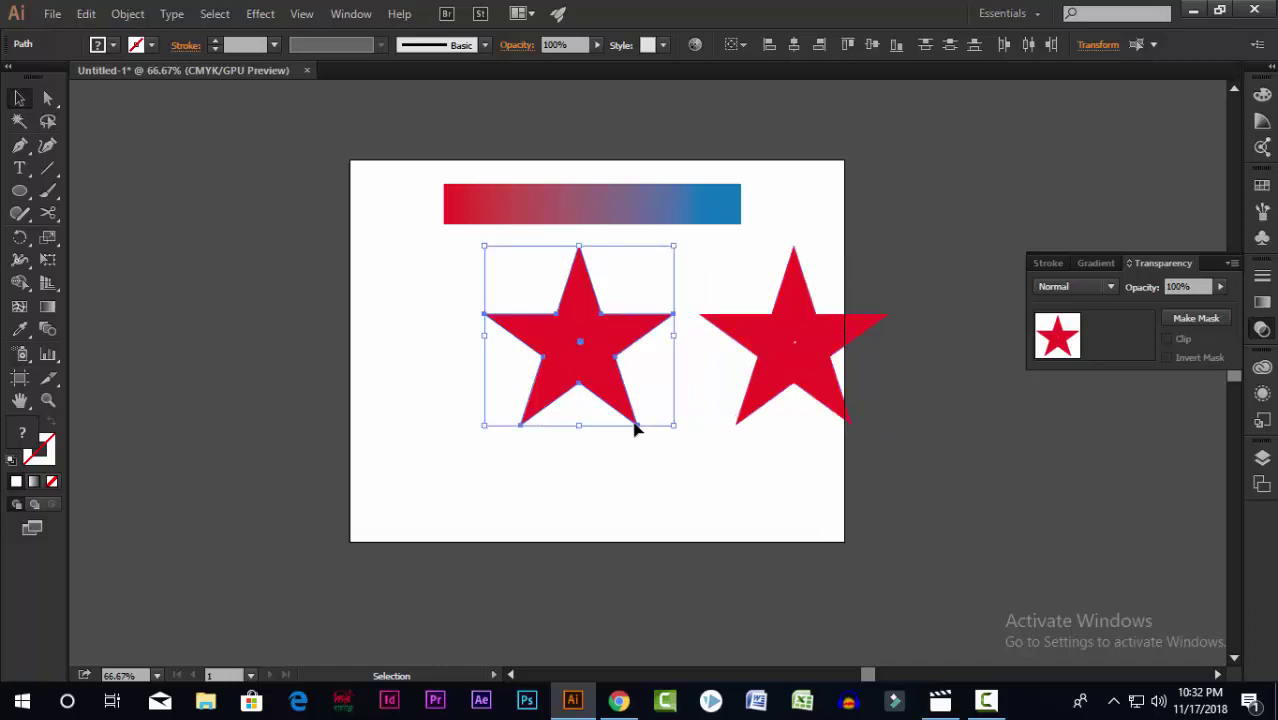
pyautogui.hotkey('ctrl', 'alt', 'b')
pyautogui.click(644, 342)
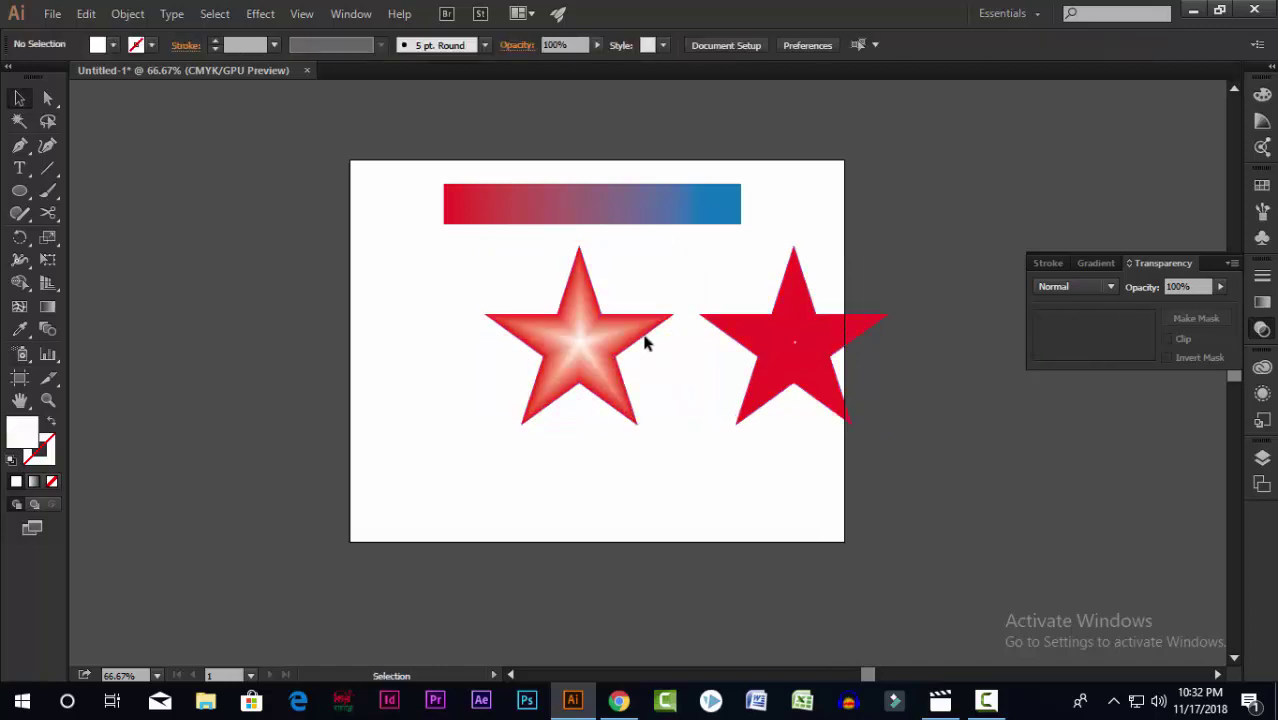
pyautogui.scroll(2, 644, 342)
pyautogui.scroll(-1, 205, 374)
# Set the blend spacing to Specified Steps with 10 steps and apply the blend options
pyautogui.doubleClick(47, 329)
pyautogui.click(842, 421)
pyautogui.click(818, 460)
pyautogui.click(821, 510)
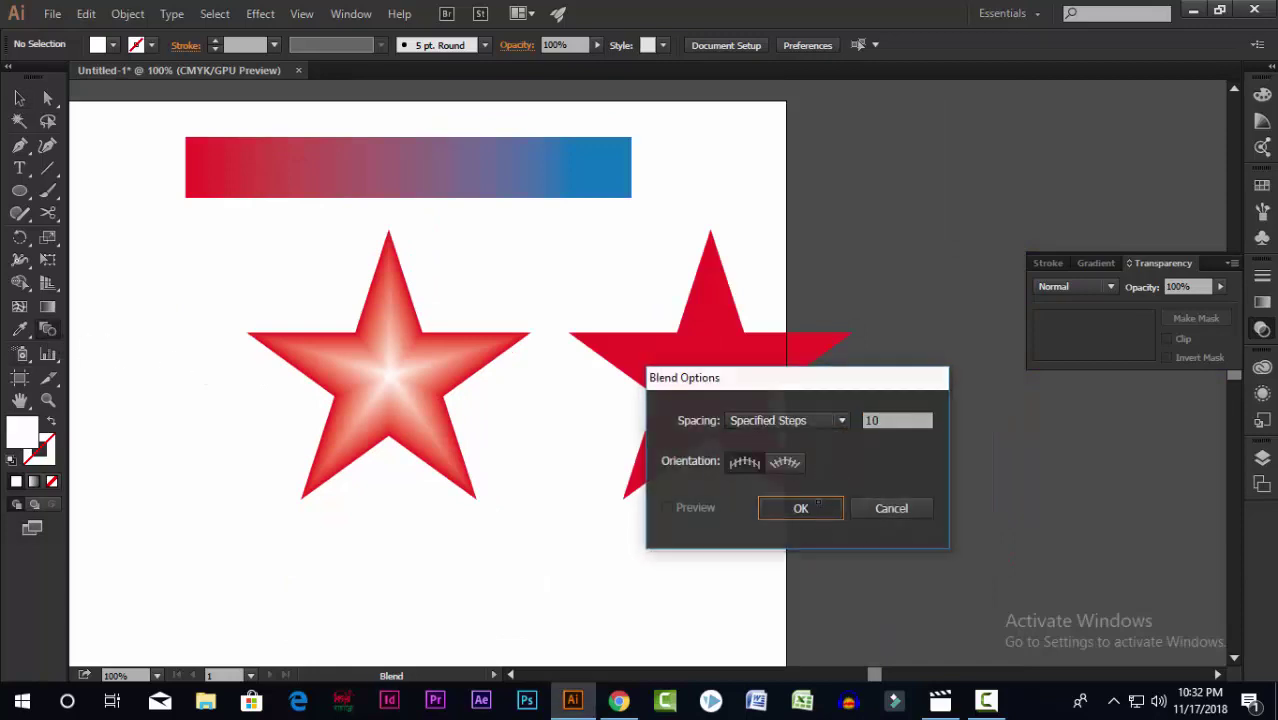
# Blend the copied star with its white centre circle using the specified steps
pyautogui.press('v')
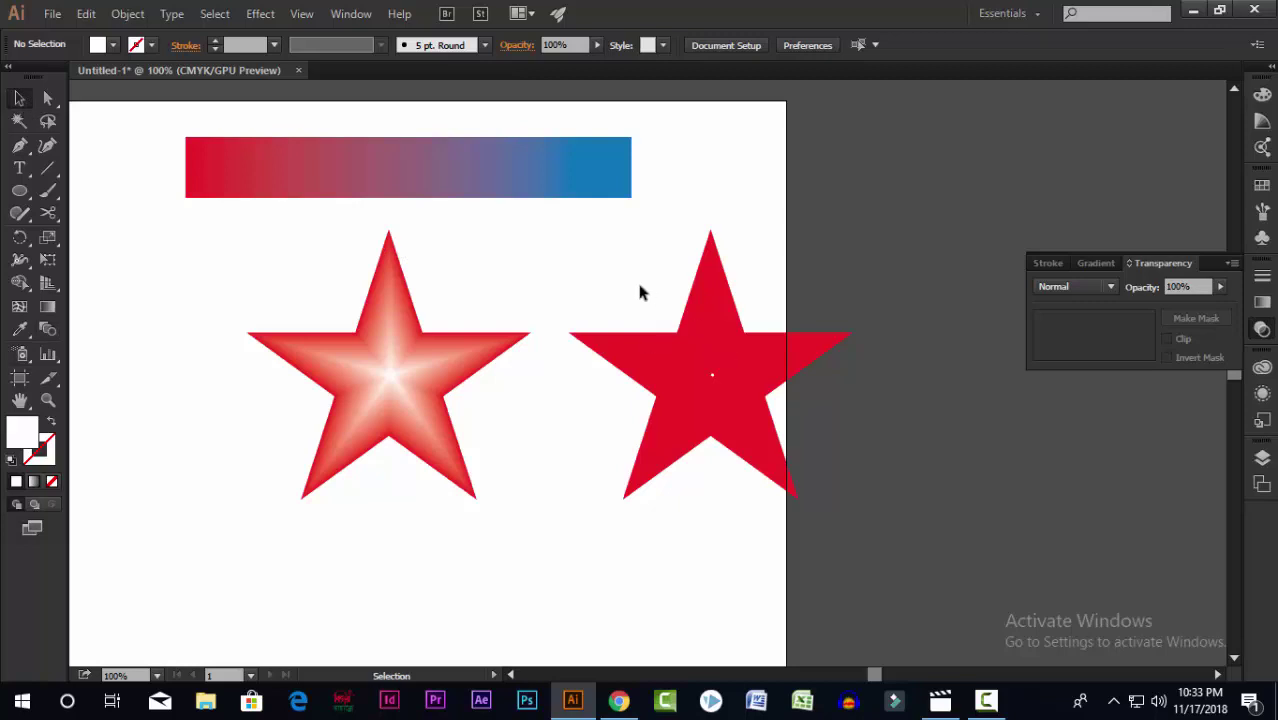
pyautogui.moveTo(640, 291); pyautogui.dragTo(808, 462)
pyautogui.hotkey('alt', 'ctrl', 'b')
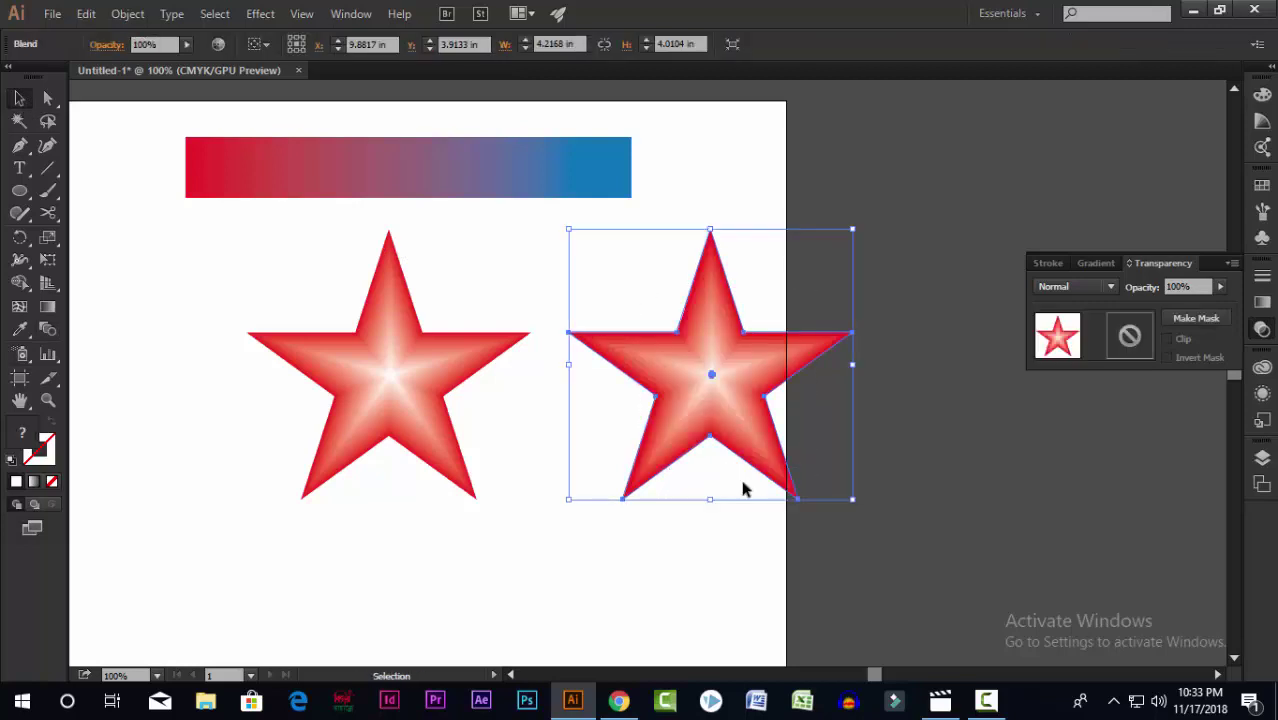
pyautogui.click(604, 503)
# Compare the stepped blend of the copied star with the smooth blend of the original star up close
pyautogui.scroll(5, 716, 393)
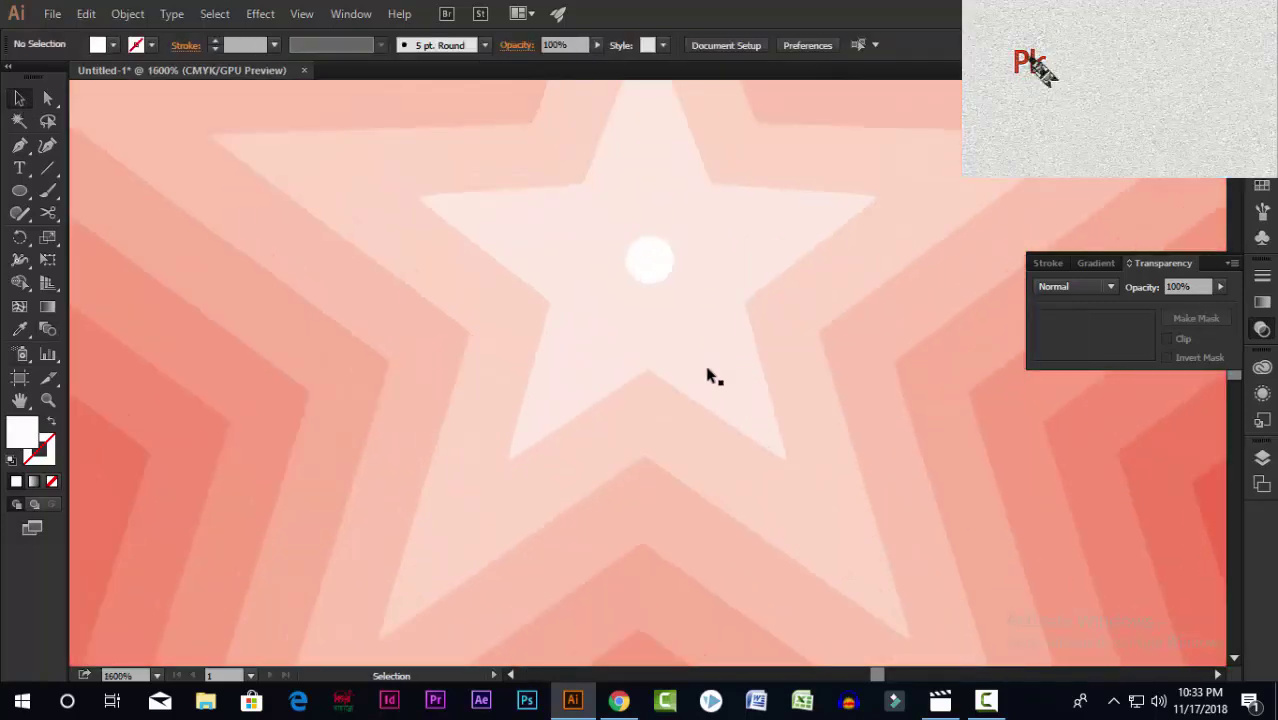
pyautogui.scroll(-1, 712, 382)
pyautogui.scroll(-2, 690, 360)
pyautogui.scroll(2, 733, 354)
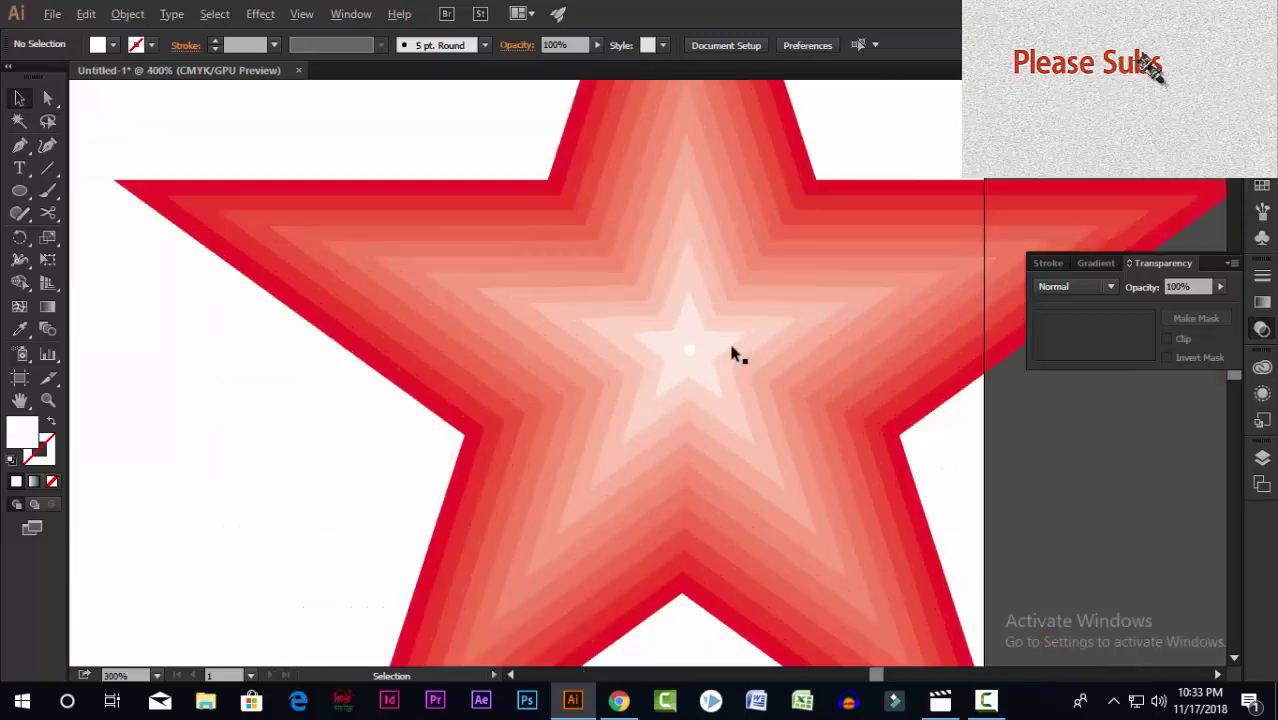
pyautogui.scroll(-2, 756, 394)
pyautogui.scroll(-2, 756, 394)
pyautogui.scroll(2, 434, 385)
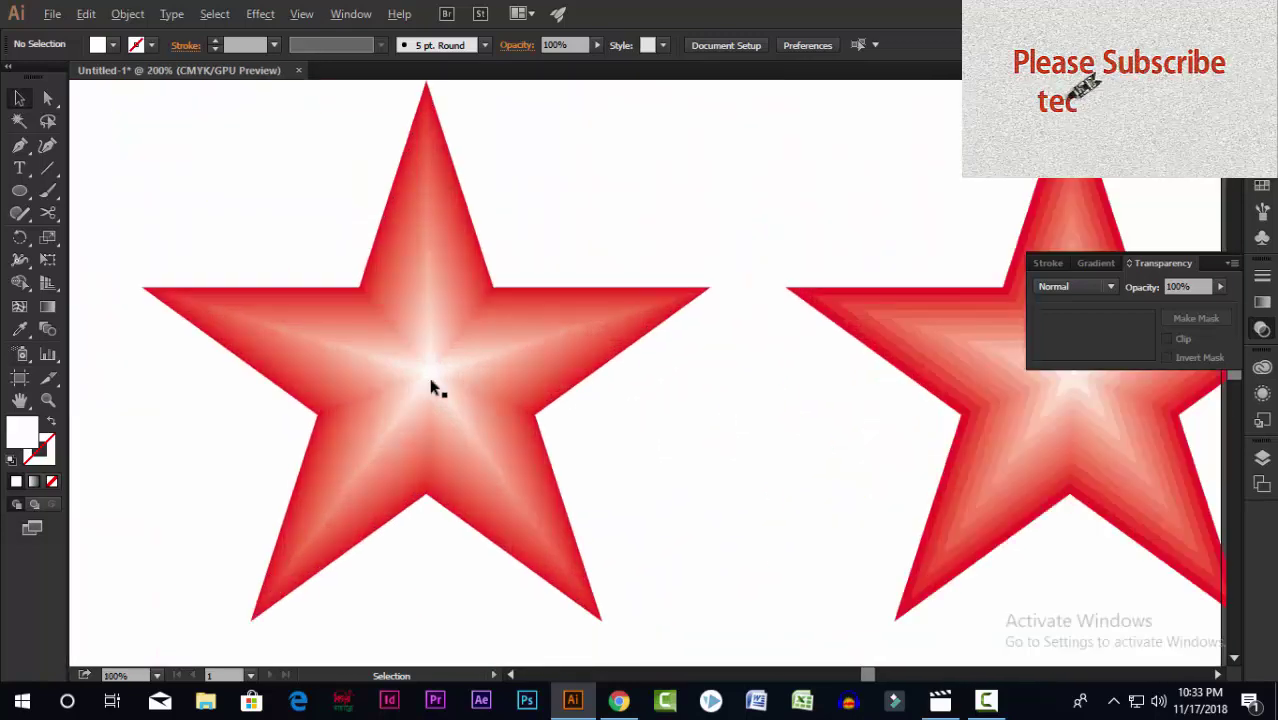
pyautogui.scroll(-6, 434, 385)
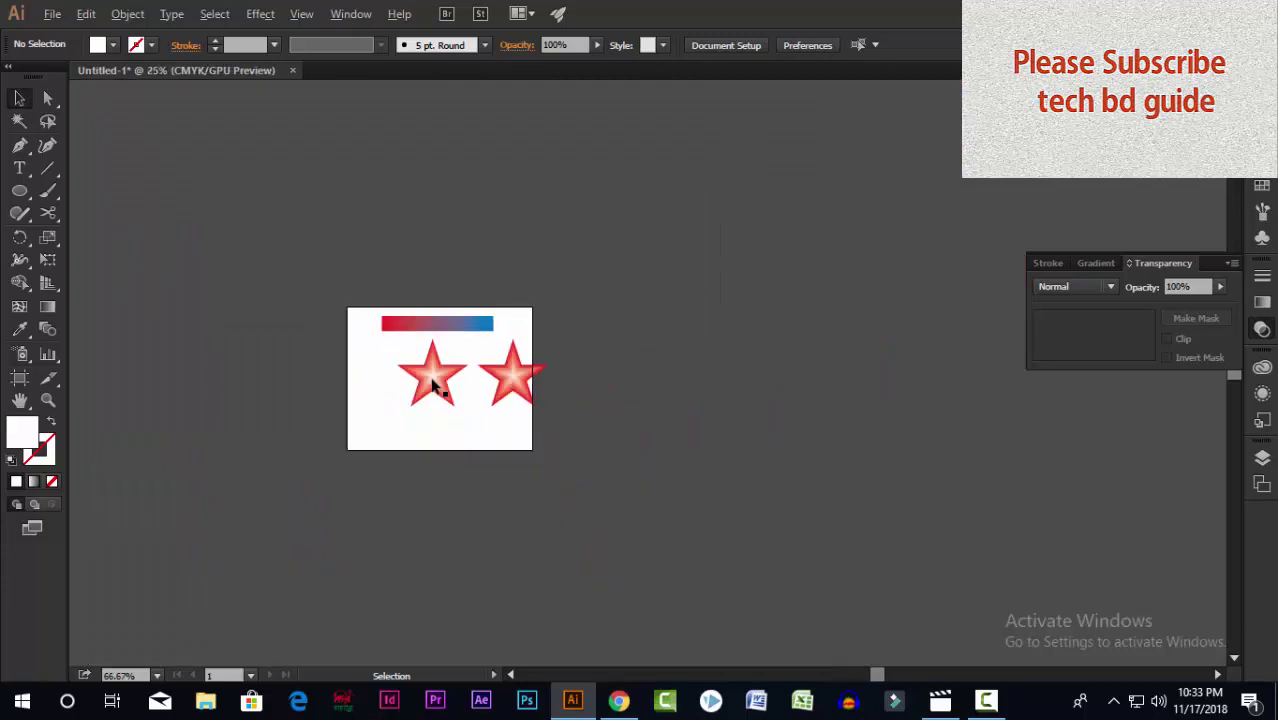
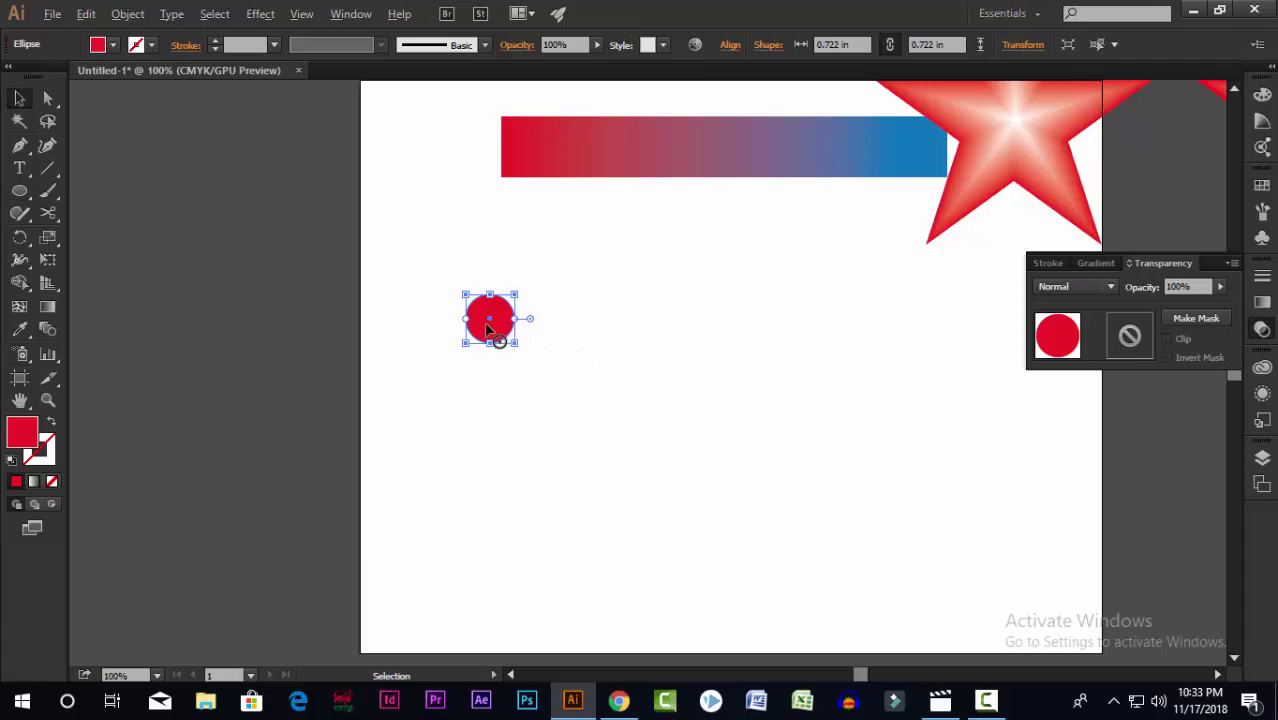
# Copy the red circle sideways so the pair spans about 6 in, and align the two circles by their vertical centres
pyautogui.moveTo(494, 322); pyautogui.dragTo(860, 334)
pyautogui.moveTo(414, 280); pyautogui.dragTo(800, 375)
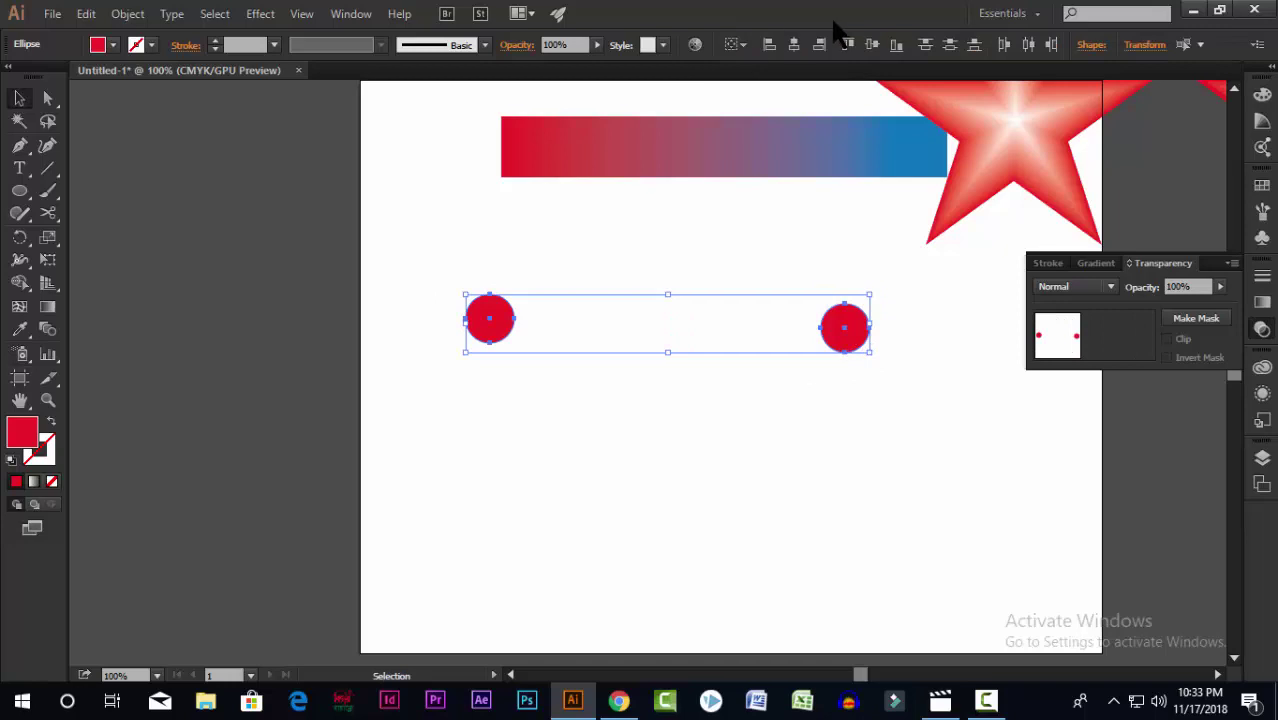
pyautogui.click(872, 44)
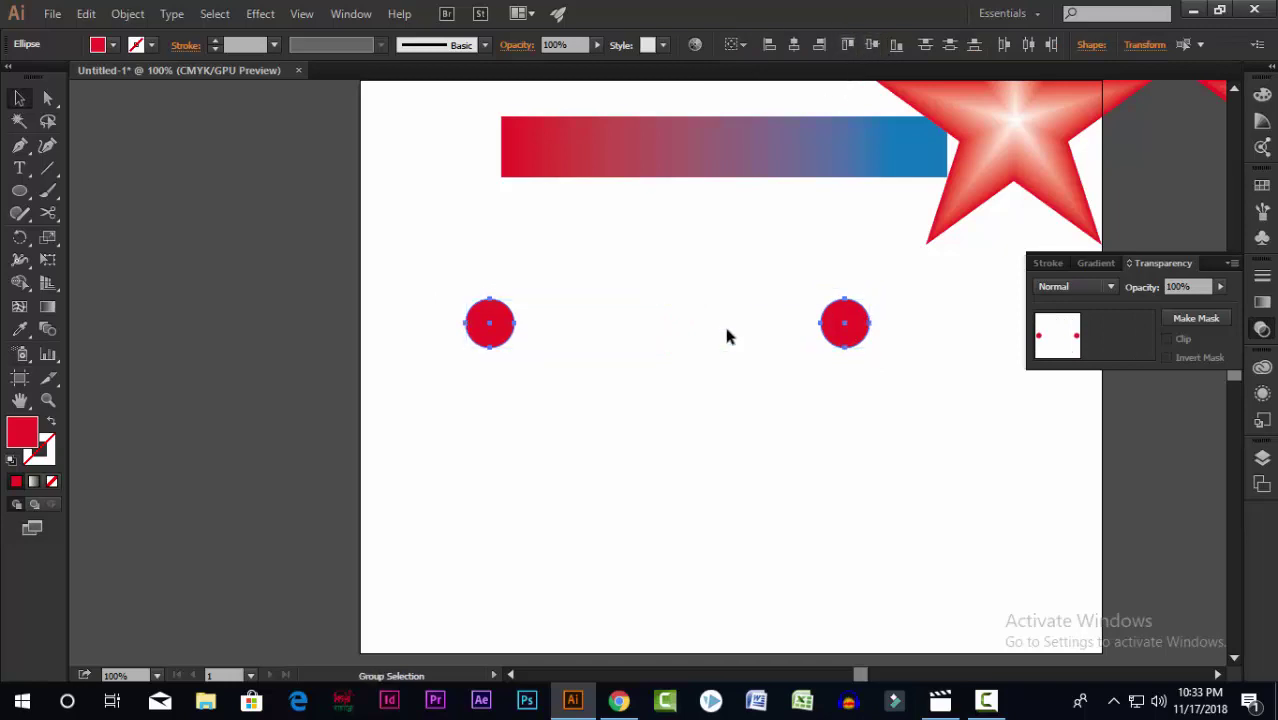
# Blend the two aligned red circles into a row below the gradient bar
pyautogui.hotkey('ctrl', 'alt', 'b')
pyautogui.scroll(-2, 695, 351)
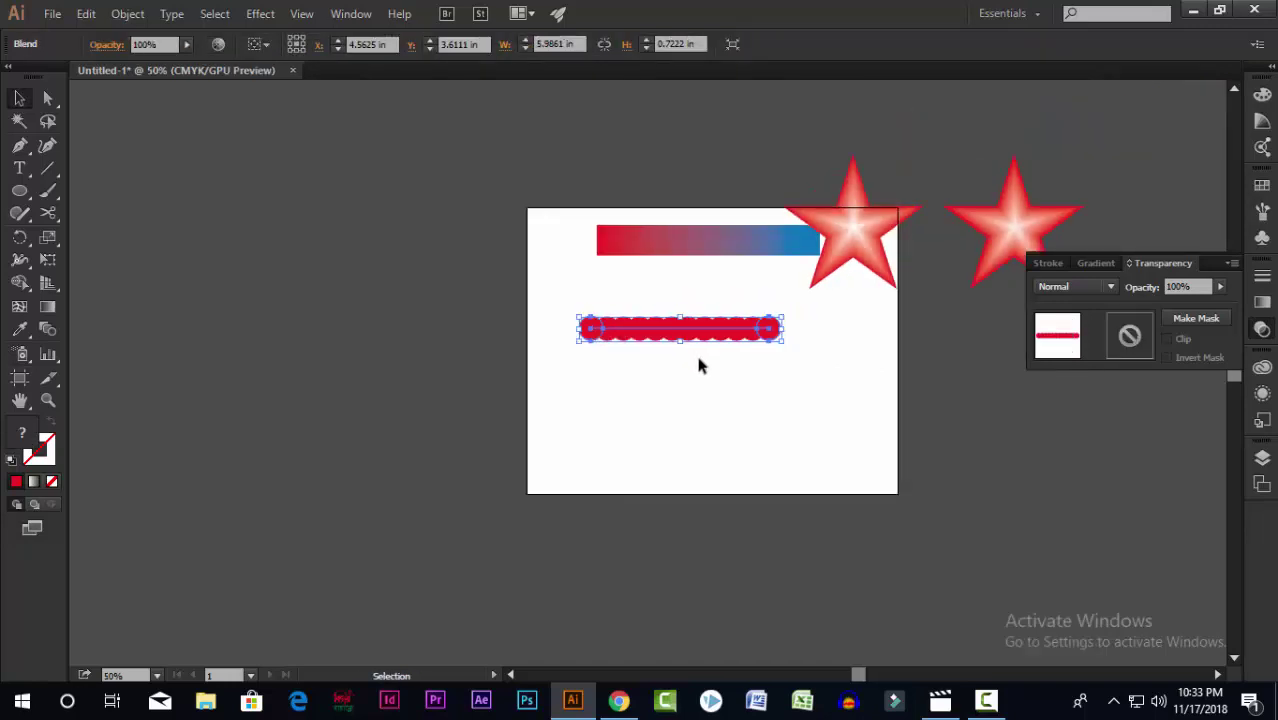
# Draw a circle about 3.36 in wide below the row of red circles, with no fill and a red stroke
pyautogui.scroll(2, 700, 353)
pyautogui.click(22, 194)
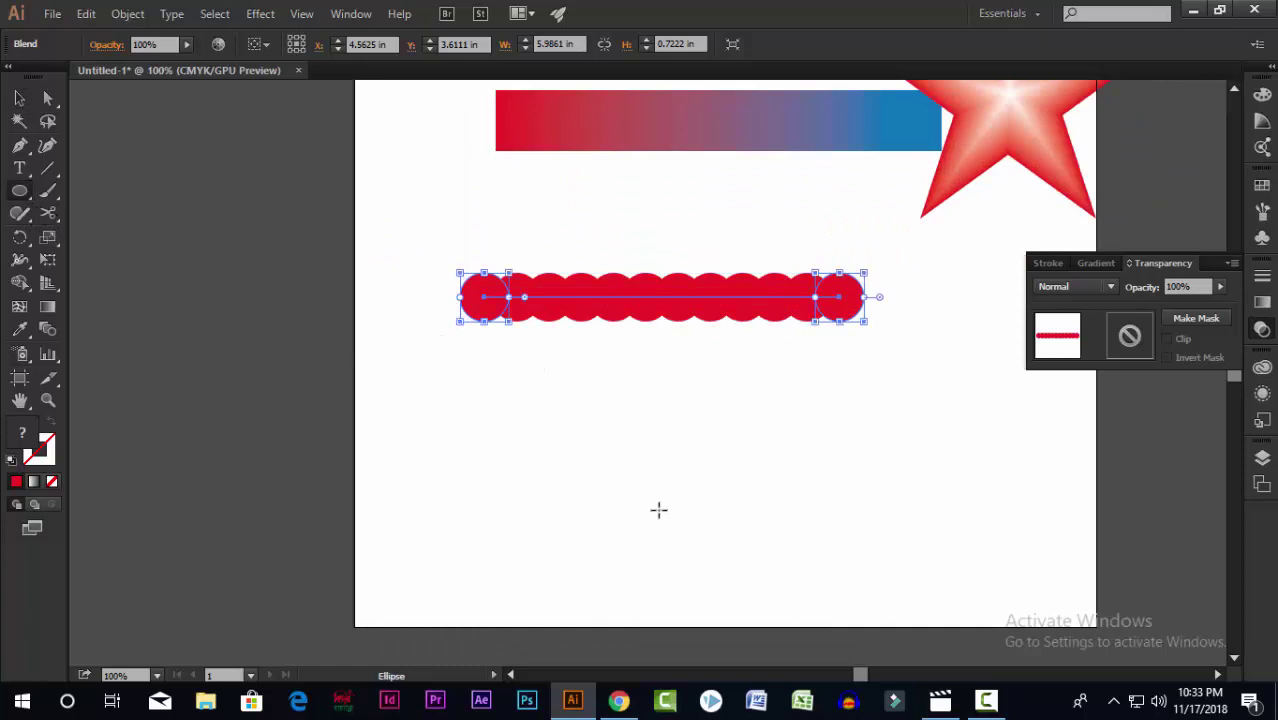
pyautogui.moveTo(637, 467); pyautogui.dragTo(752, 578)
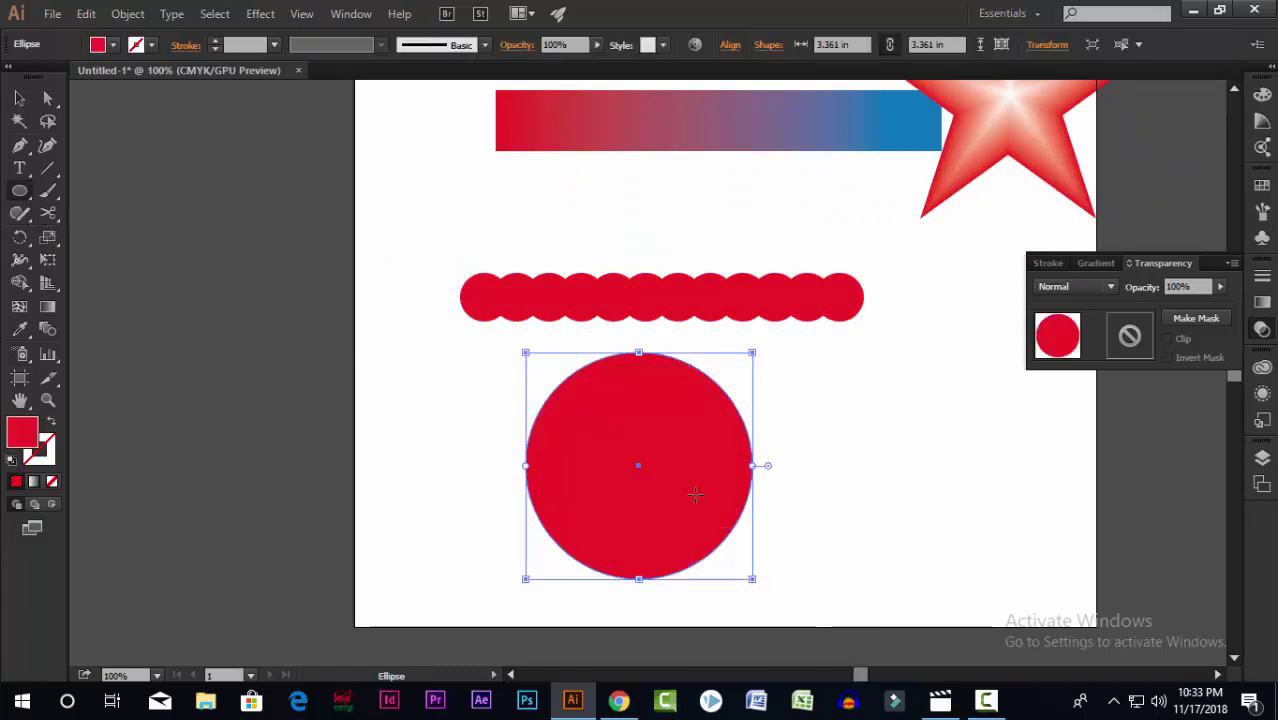
pyautogui.click(136, 45)
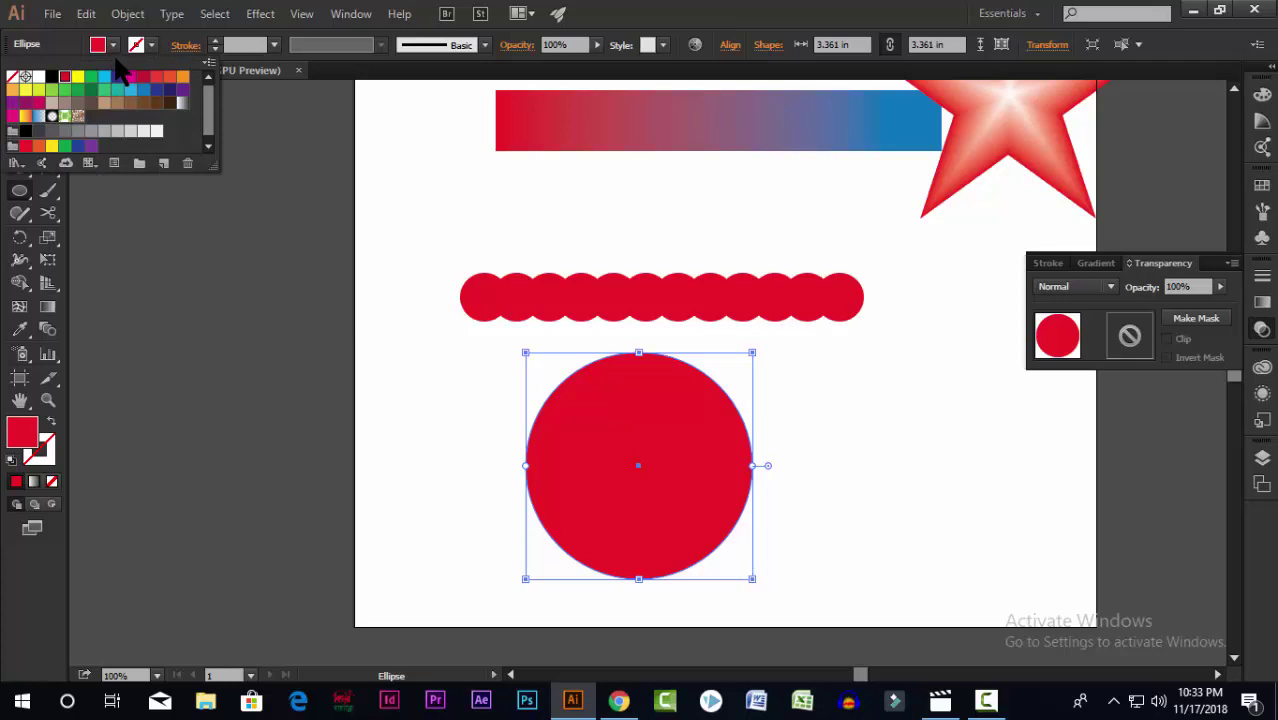
pyautogui.click(13, 77)
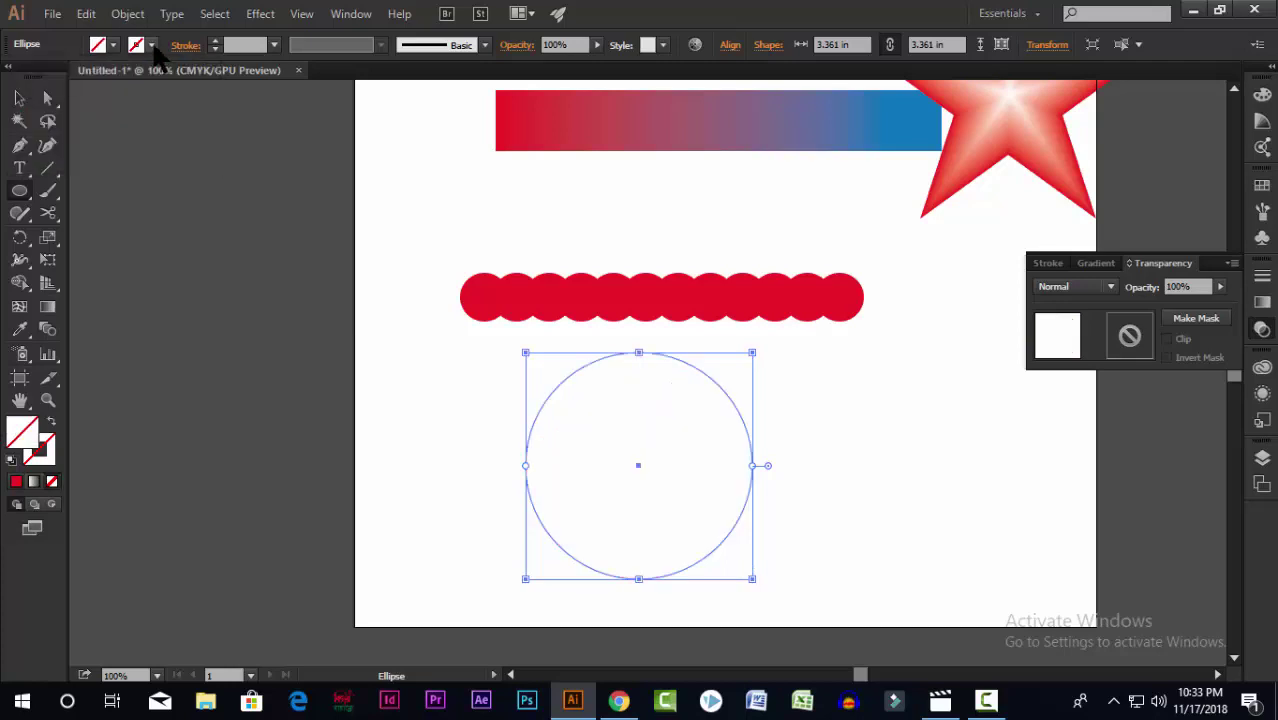
pyautogui.click(64, 77)
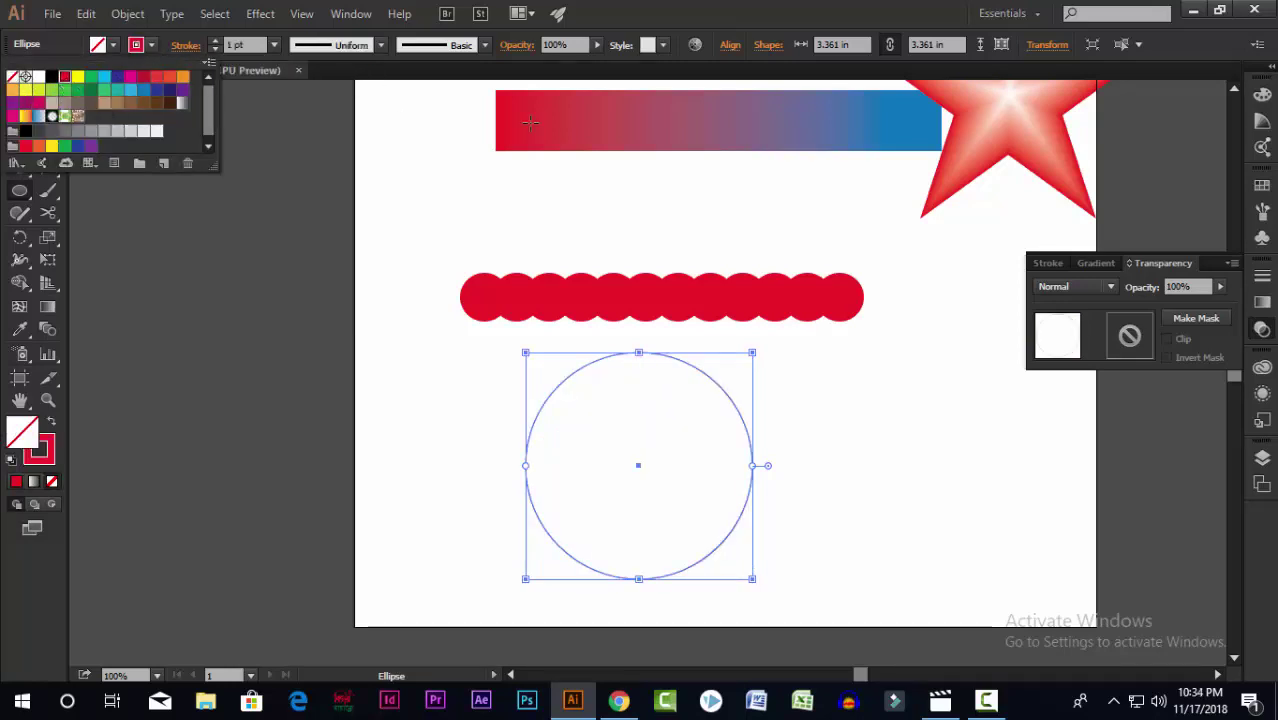
# Replace the spine of the red circle row blend with the large outlined circle
pyautogui.click(19, 98)
pyautogui.hotkey('ctrl', 'a')
pyautogui.click(130, 14)
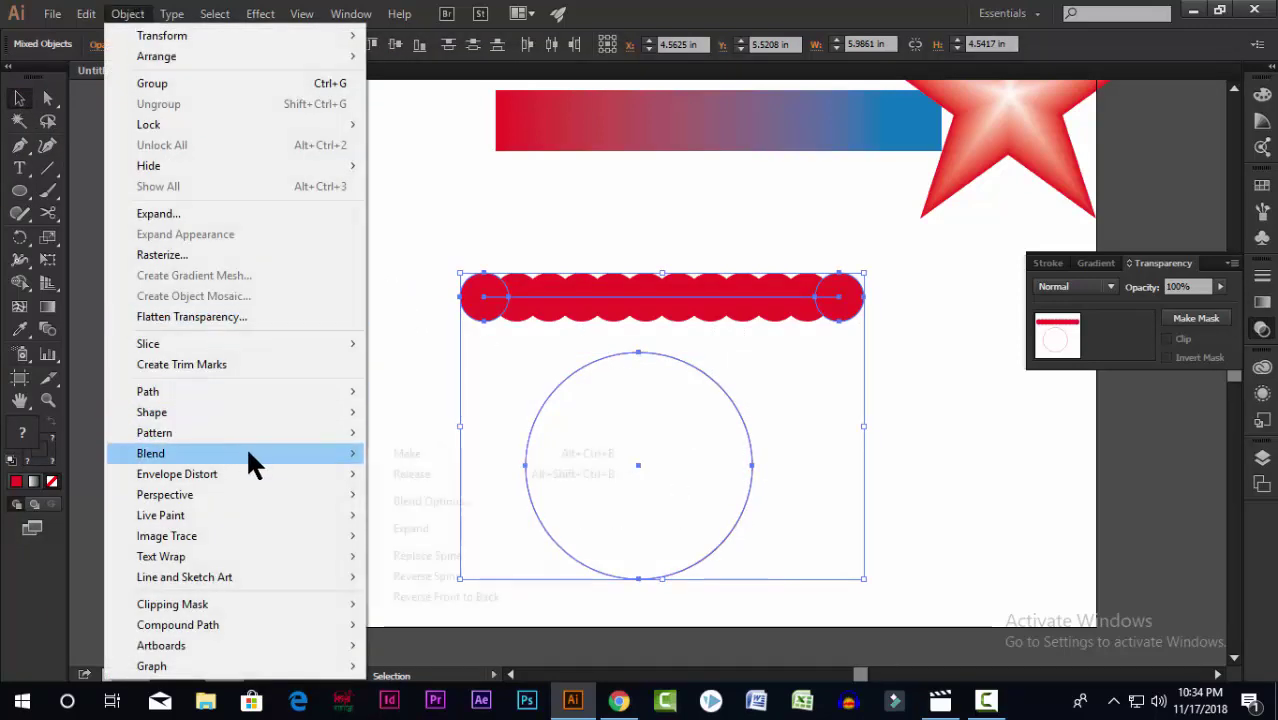
pyautogui.moveTo(243, 455)
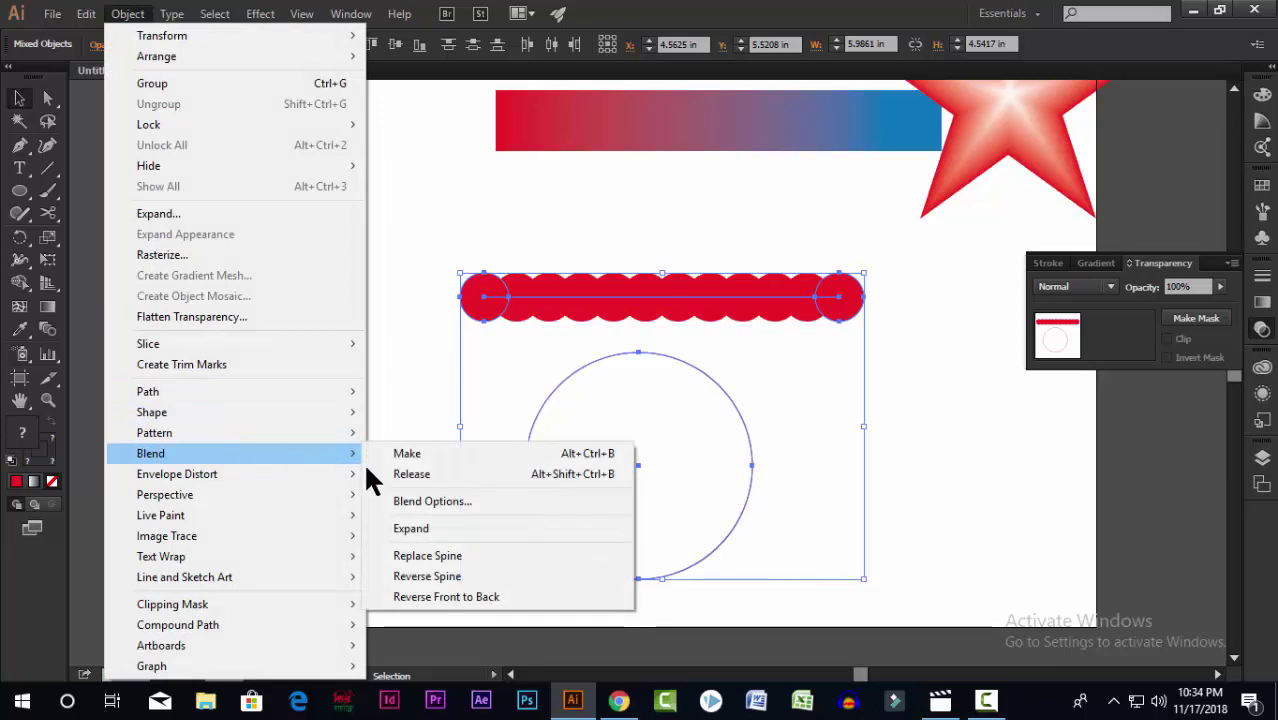
pyautogui.click(475, 556)
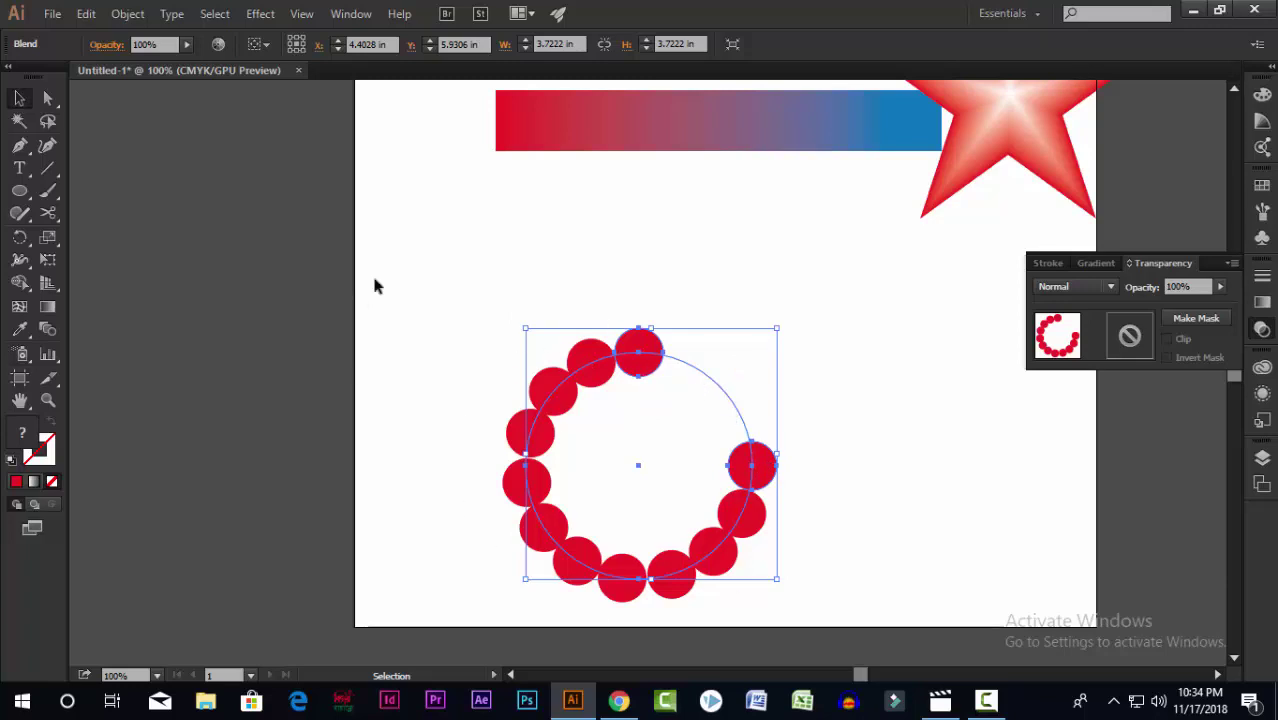
# Draw an unfilled circle about 2.06 in wide and a separate horizontal line near the artboard's left edge
pyautogui.click(25, 191)
pyautogui.moveTo(250, 201); pyautogui.dragTo(318, 273)
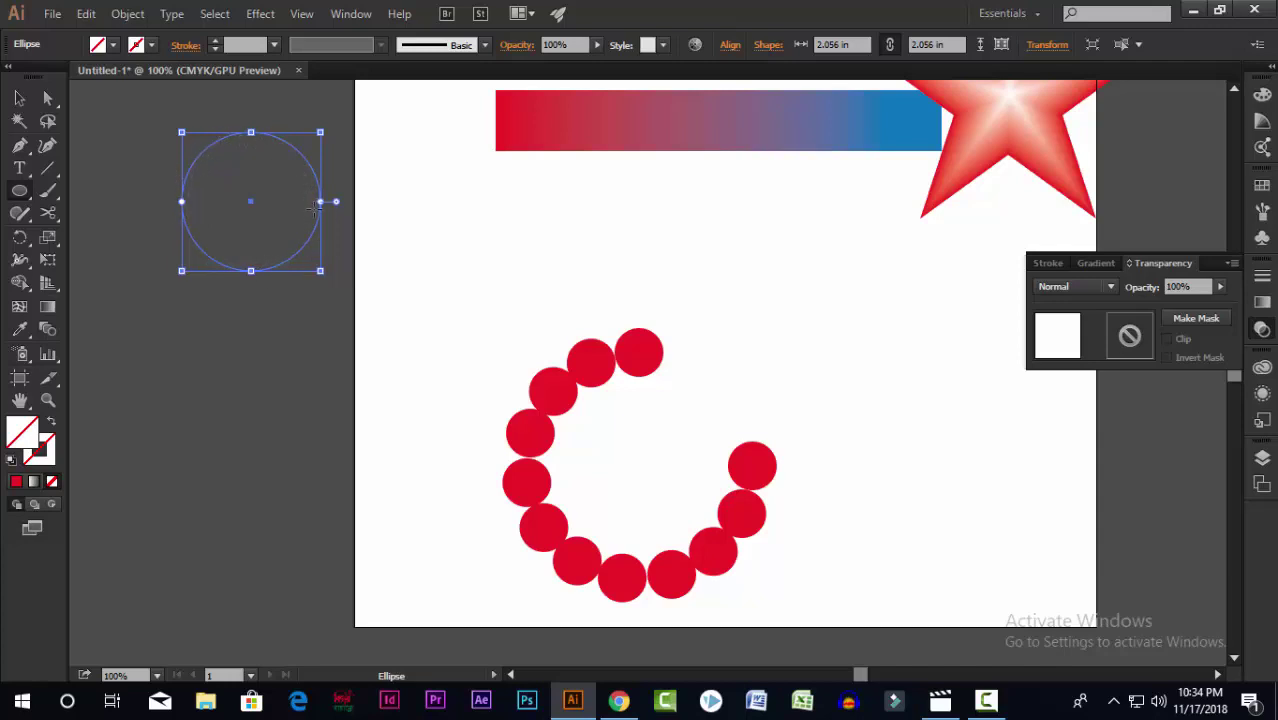
pyautogui.click(48, 169)
pyautogui.moveTo(358, 330); pyautogui.dragTo(415, 336)
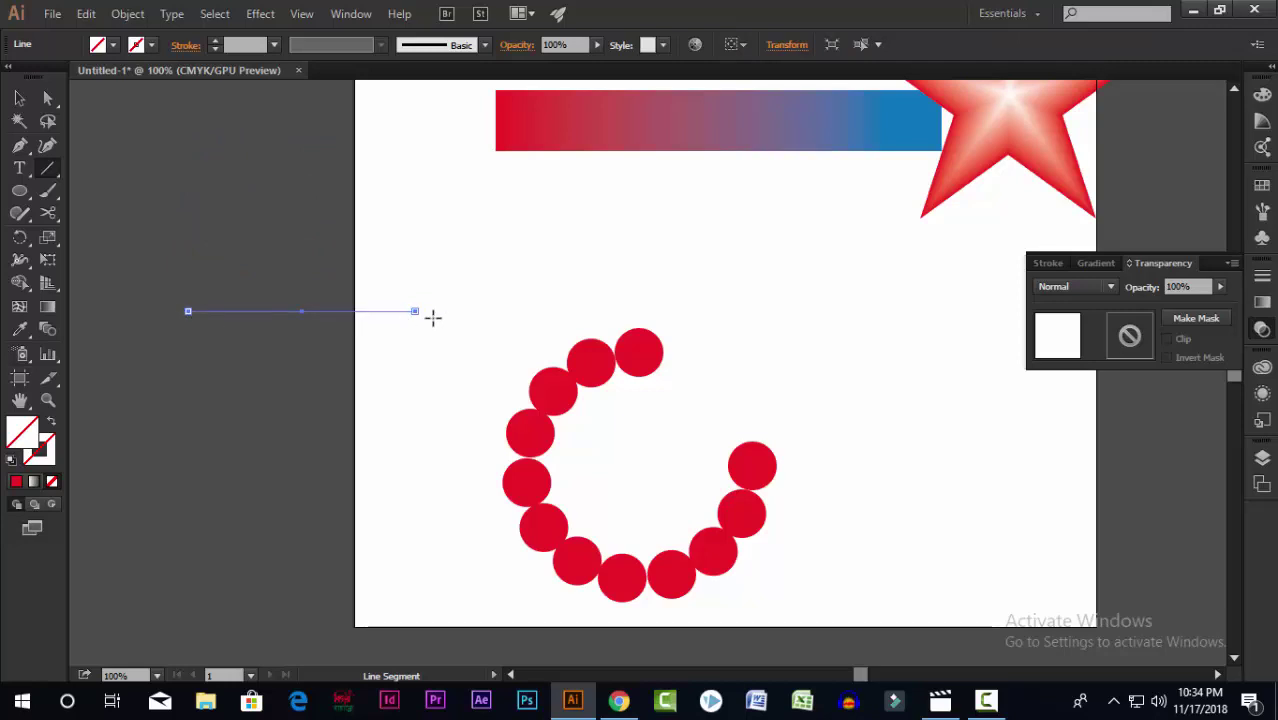
pyautogui.click(19, 97)
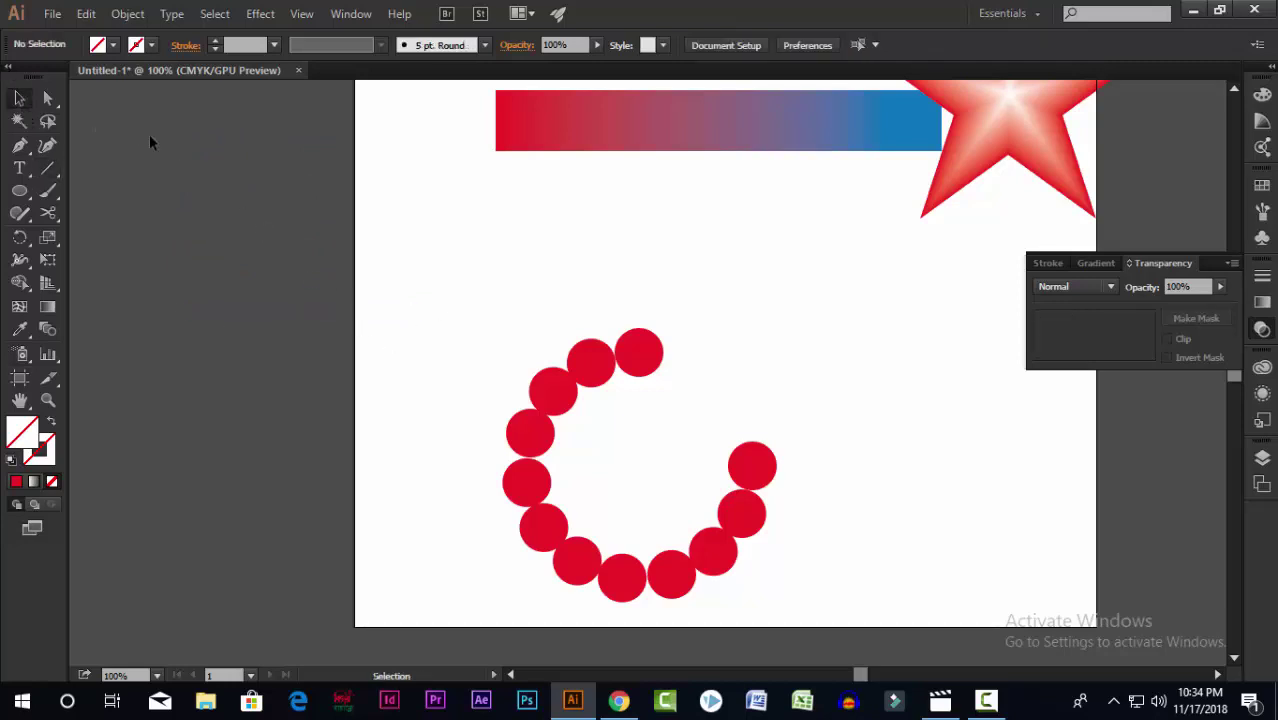
pyautogui.moveTo(149, 134); pyautogui.dragTo(405, 390)
pyautogui.click(403, 390)
# Cut the blend's circular spine with the Scissors tool in the open upper-right gap between the two end circles
pyautogui.moveTo(726, 422); pyautogui.dragTo(727, 405)
pyautogui.click(47, 213)
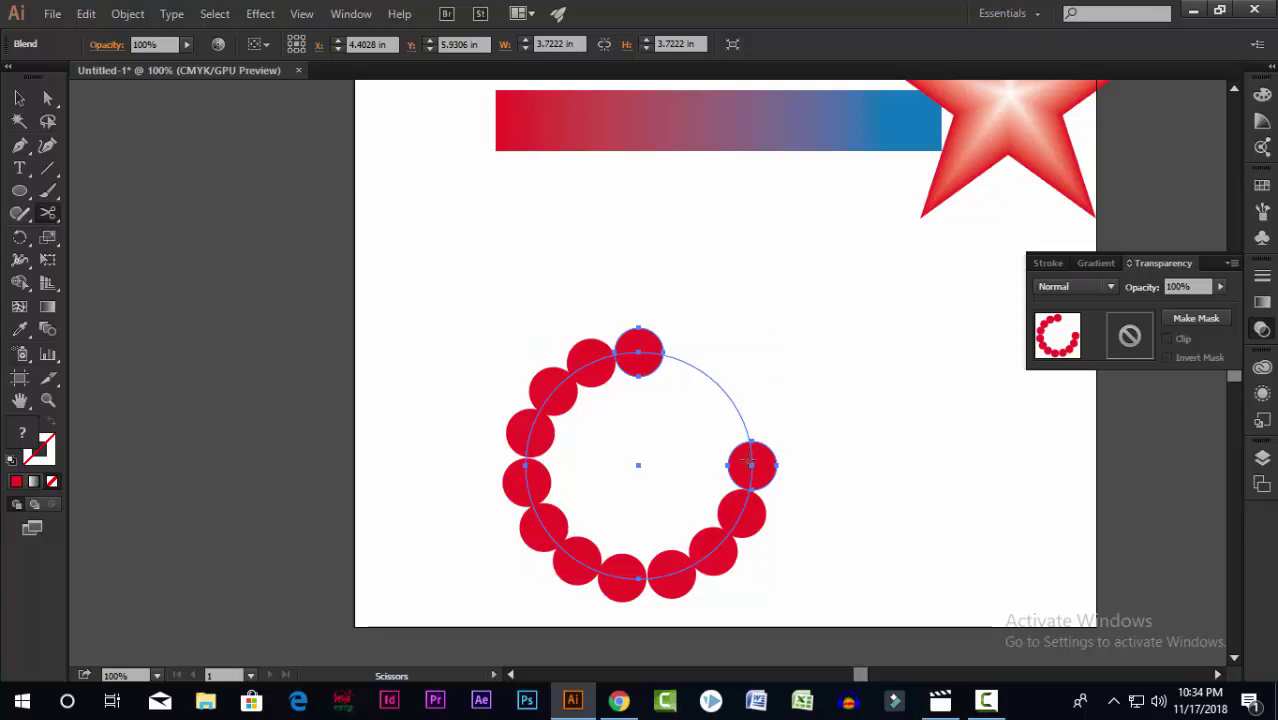
pyautogui.click(722, 389)
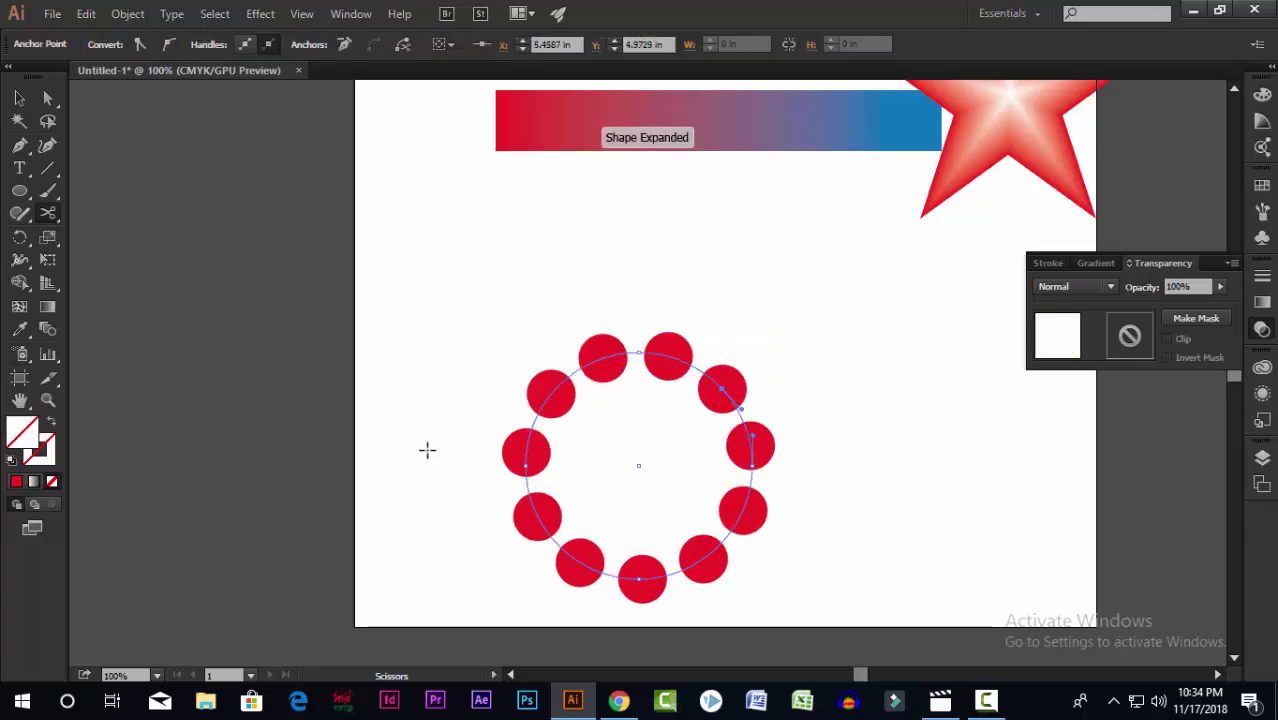
# Open the blend options for the ring of red circles with the preview turned on
pyautogui.scroll(-1, 704, 480)
pyautogui.click(19, 98)
pyautogui.doubleClick(47, 329)
pyautogui.moveTo(826, 380); pyautogui.dragTo(946, 390)
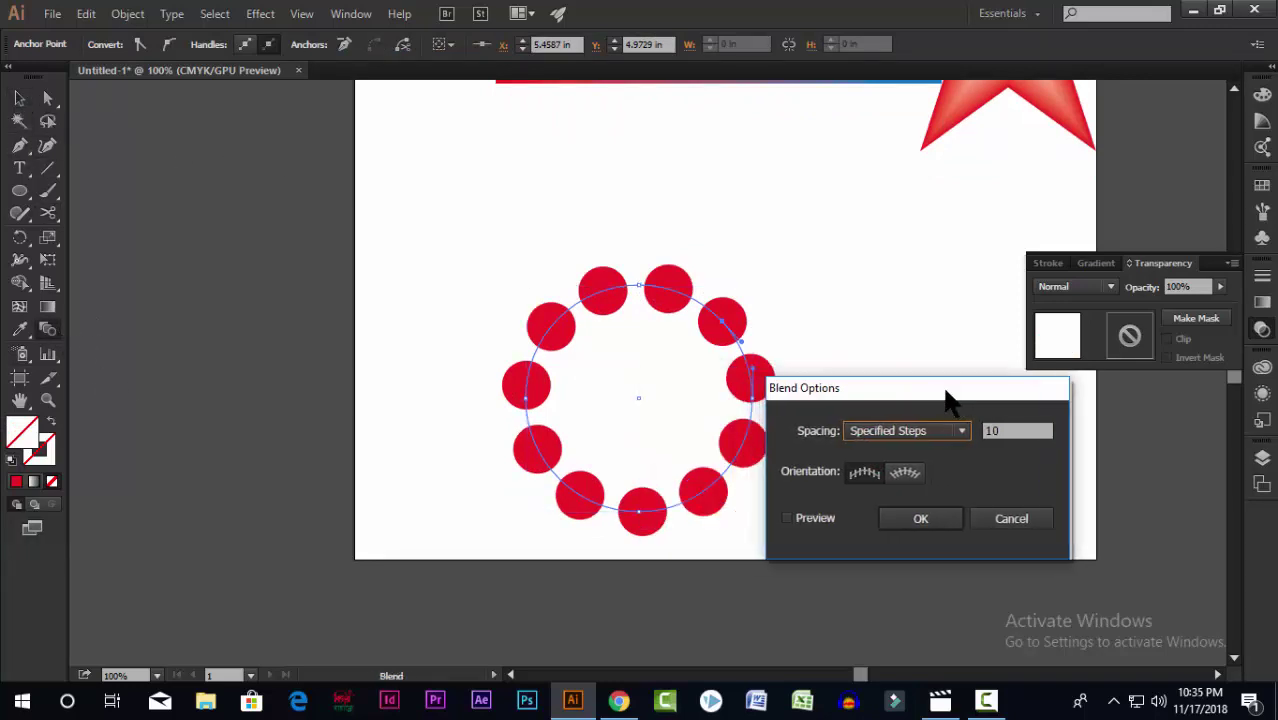
pyautogui.click(824, 520)
# Try different specified step counts for the ring blend, such as 12 and 8
pyautogui.click(1027, 432)
pyautogui.press('Up')
pyautogui.press('Up')
pyautogui.press('Up')
pyautogui.press('Up')
pyautogui.press('Up')
pyautogui.press('Up')
pyautogui.press('Up')
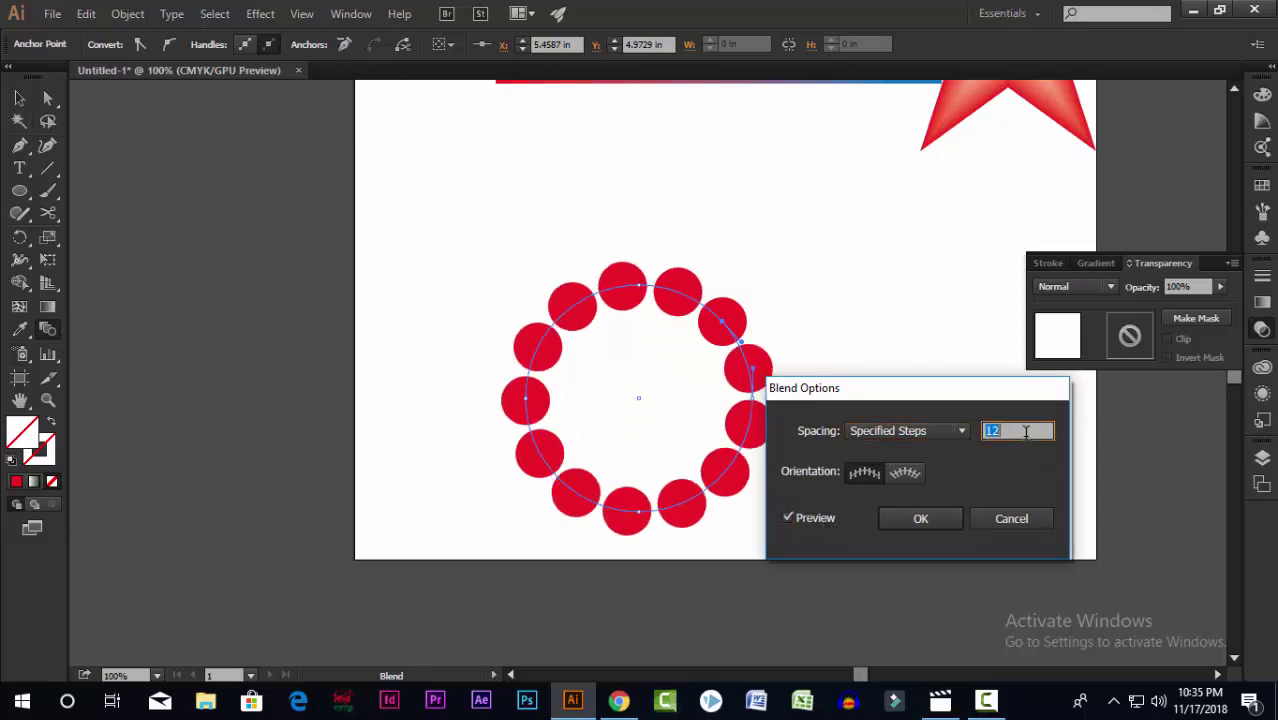
pyautogui.press('Down')
pyautogui.press('Down')
pyautogui.press('Down')
pyautogui.press('Down')
pyautogui.press('Down')
pyautogui.press('Down')
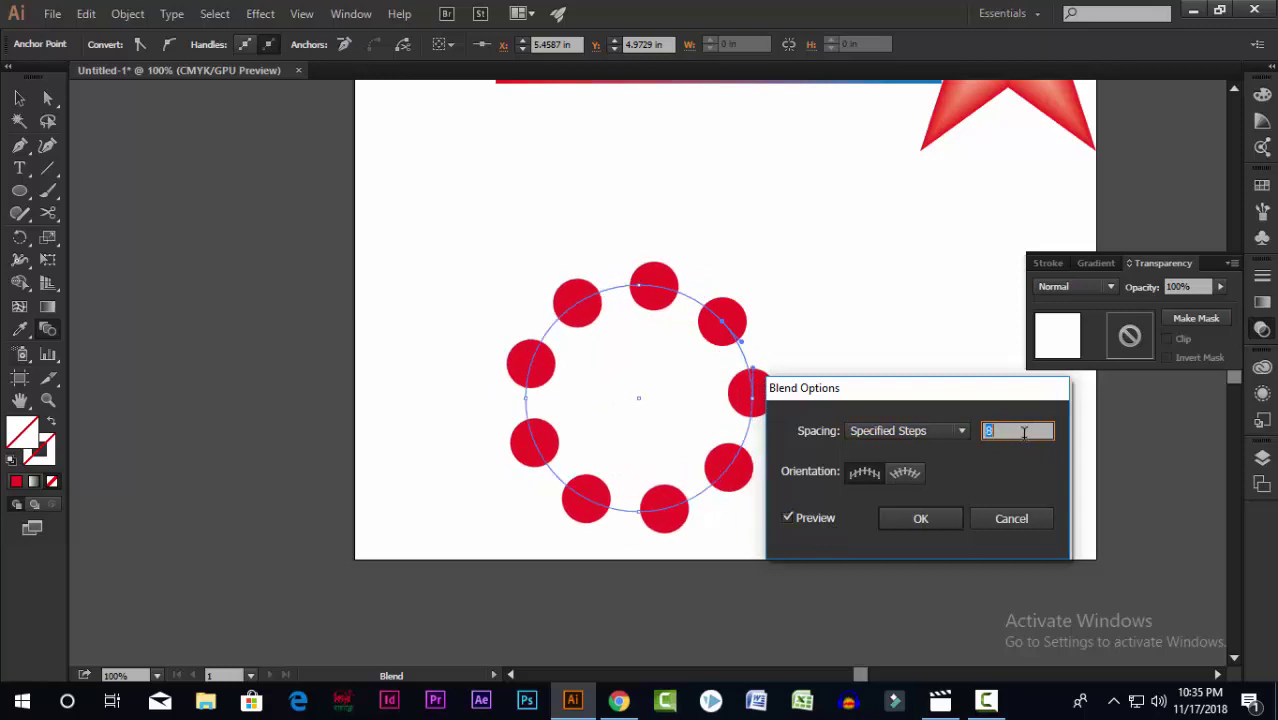
# Compare Smooth Color, 11 Specified Steps and a Specified Distance of 0 in on the ring blend
pyautogui.click(957, 431)
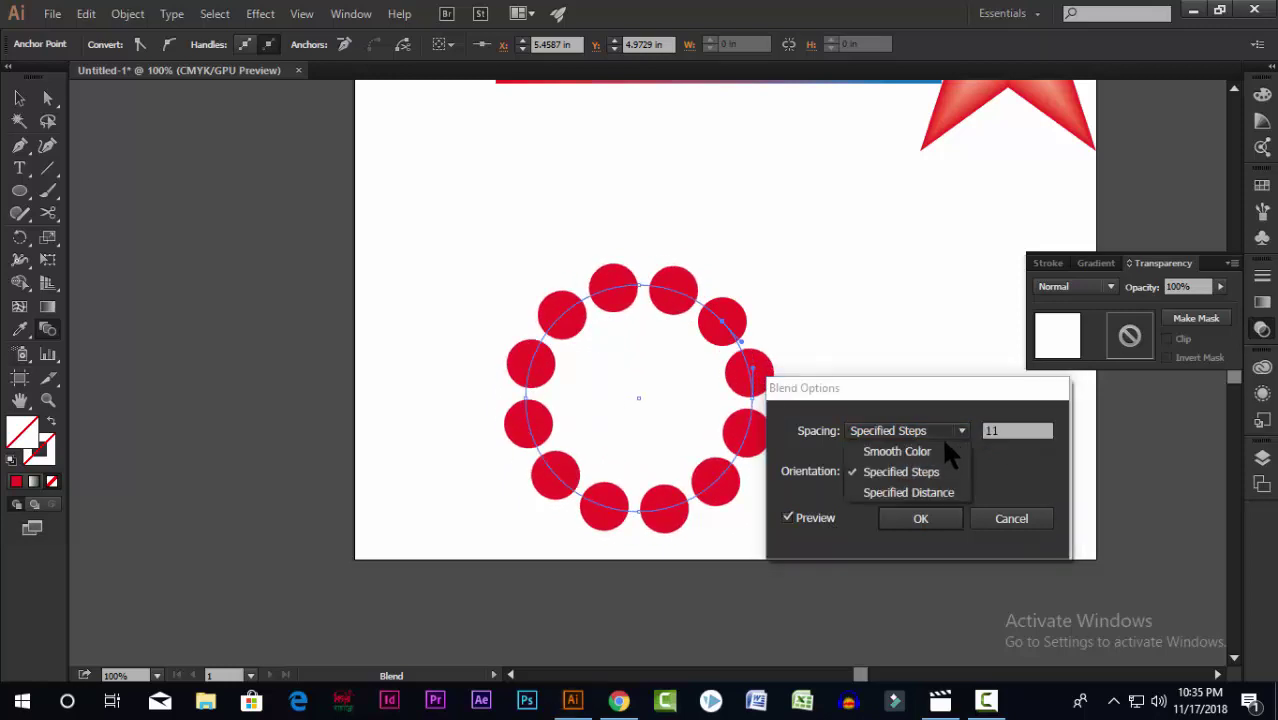
pyautogui.click(941, 447)
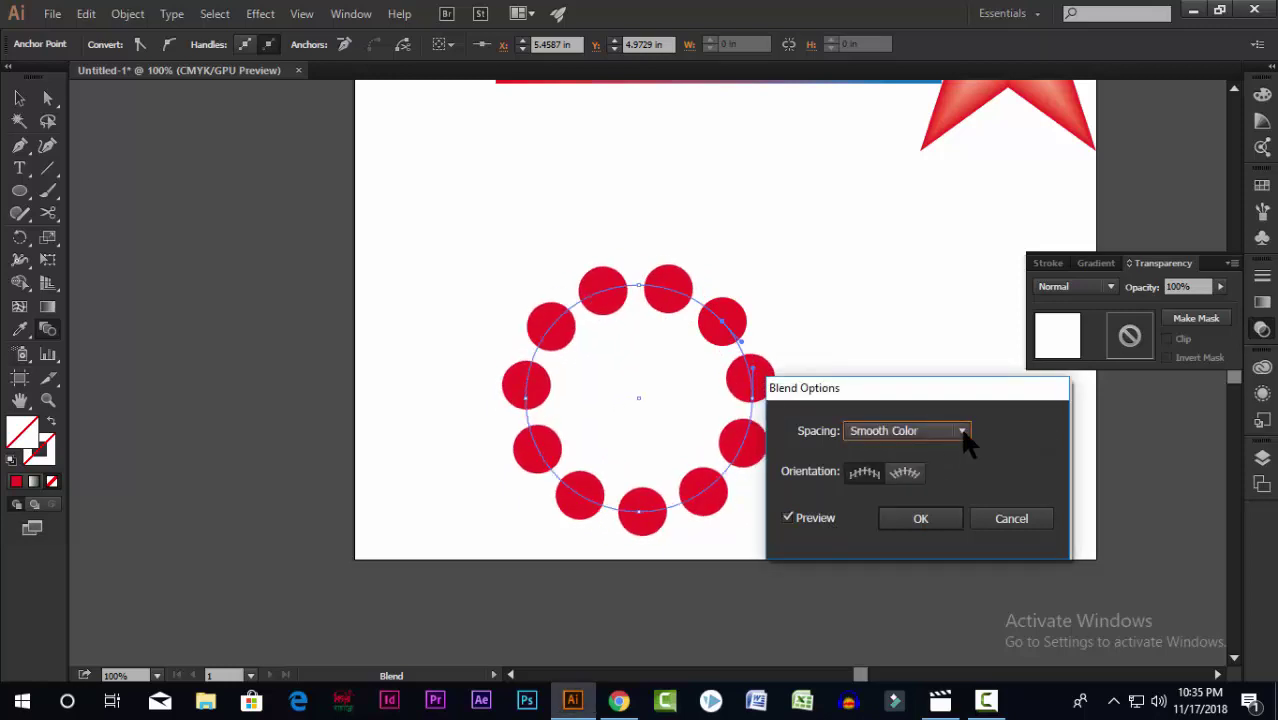
pyautogui.click(962, 432)
pyautogui.click(940, 467)
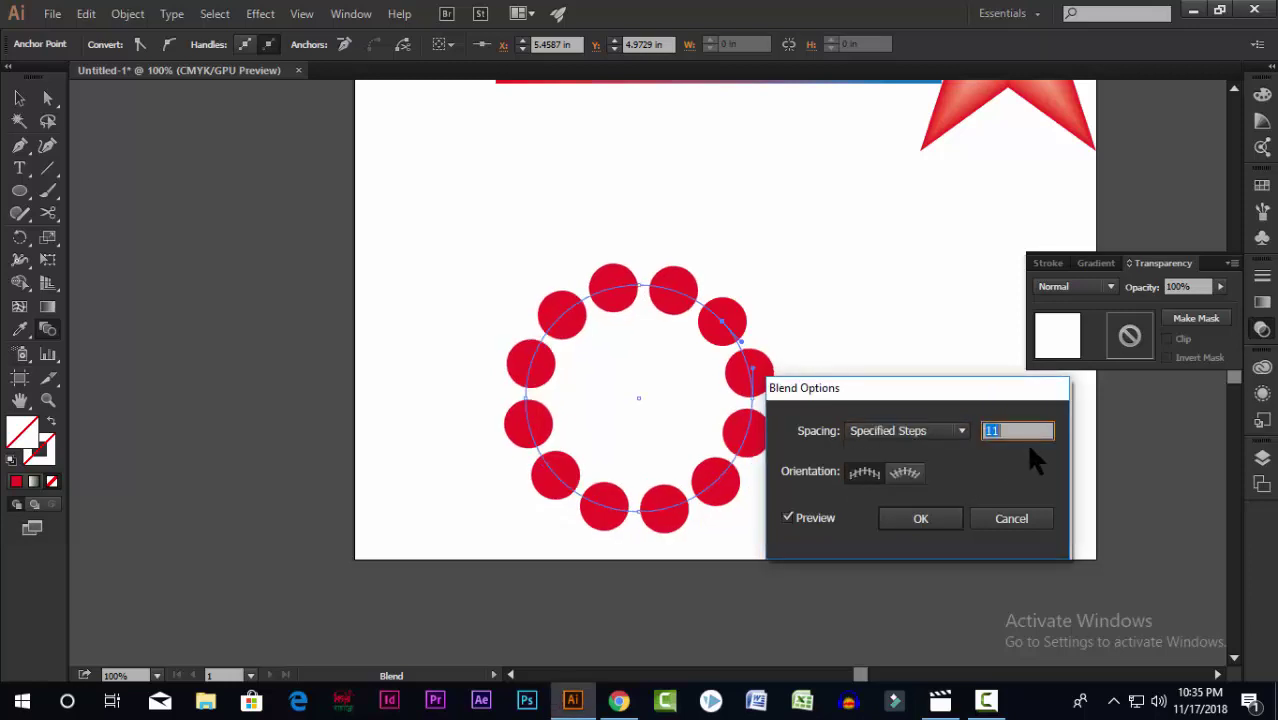
pyautogui.click(955, 430)
pyautogui.click(925, 485)
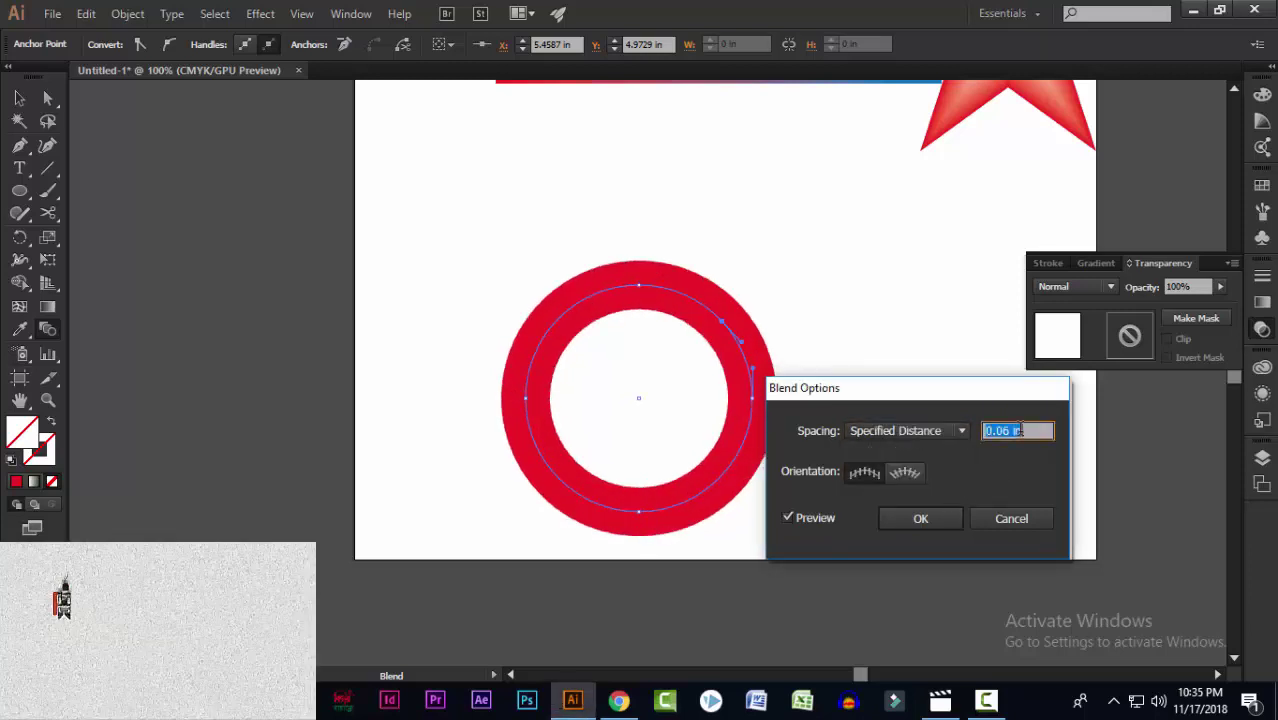
pyautogui.write('0')
pyautogui.press('Tab')
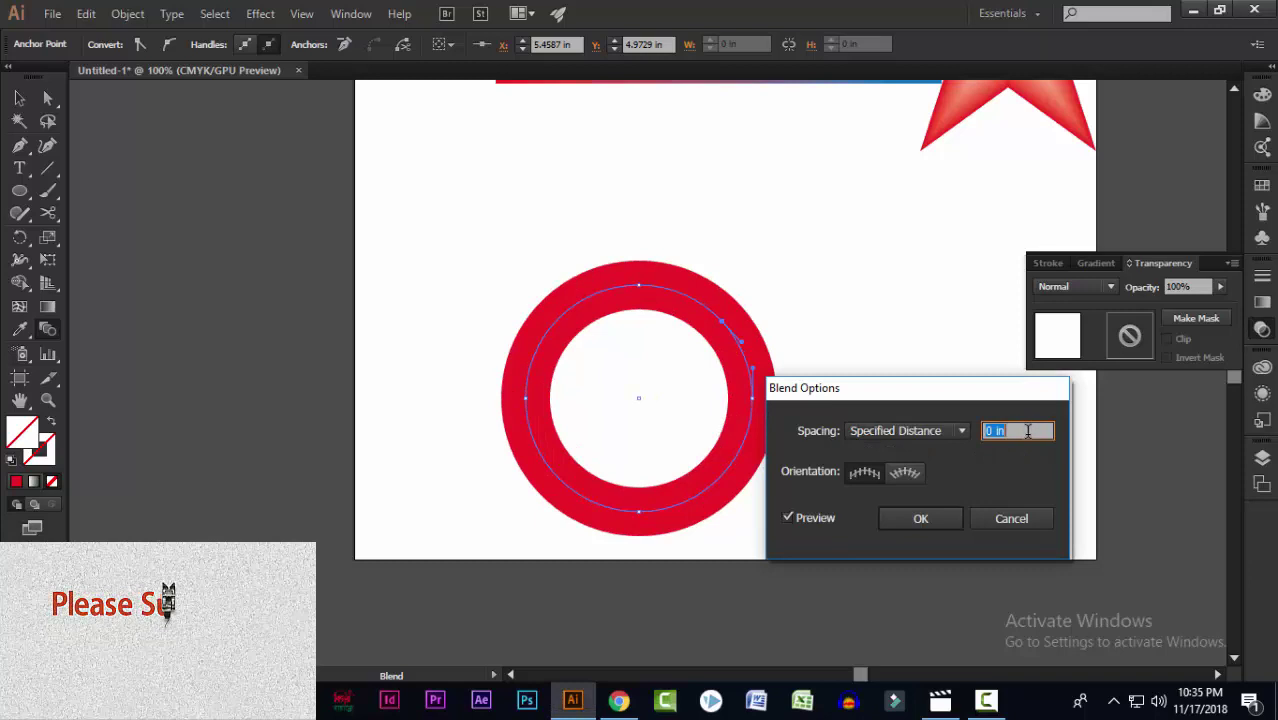
# Set the ring blend's spacing to 13 Specified Steps and apply the options
pyautogui.click(958, 425)
pyautogui.click(924, 468)
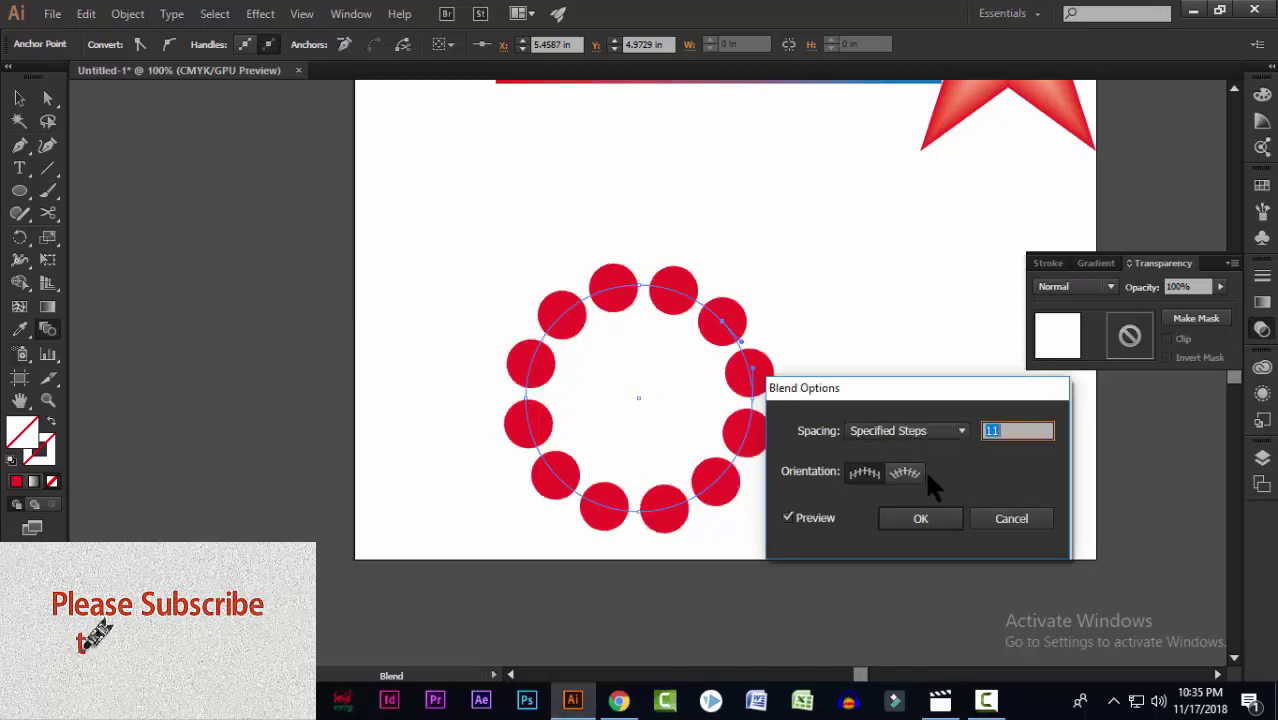
pyautogui.press('Up')
pyautogui.press('Up')
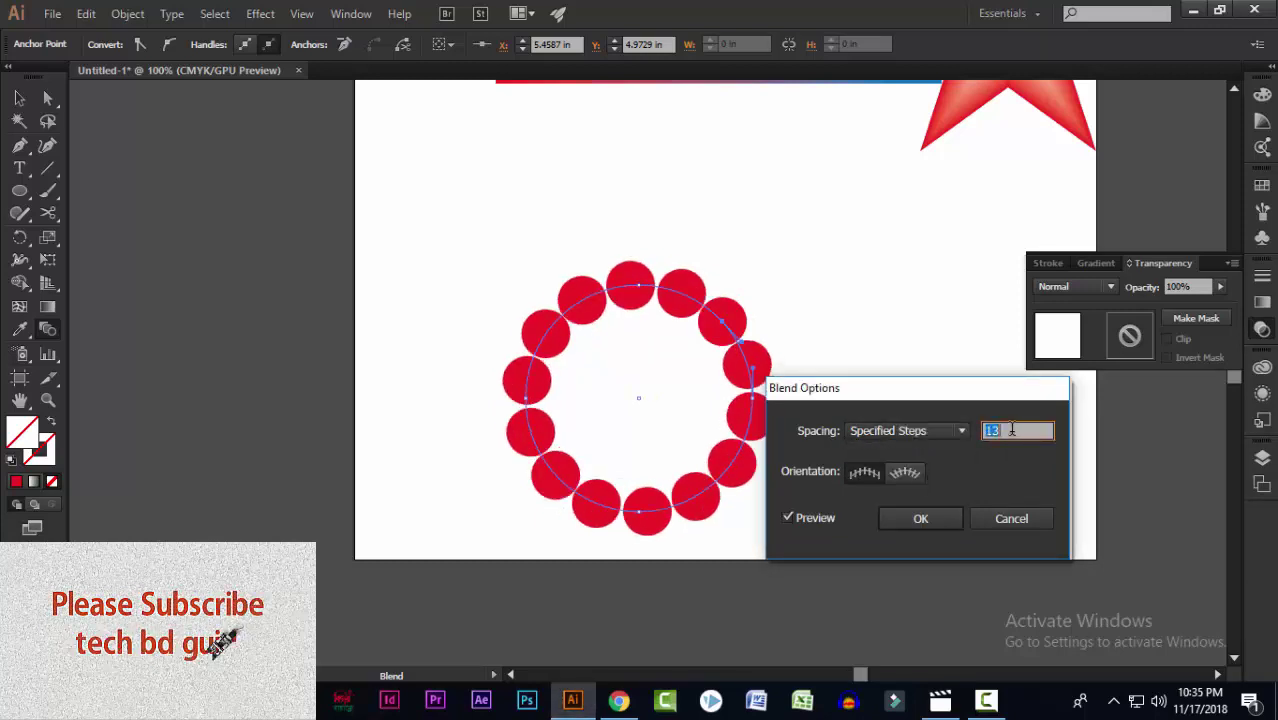
pyautogui.click(922, 516)
# Move the whole ring of red circles partly off the artboard's right edge, to about X 12.56 in and Y 7.55 in
pyautogui.scroll(-2, 639, 385)
pyautogui.scroll(1, 641, 396)
pyautogui.scroll(-1, 641, 396)
pyautogui.scroll(1, 632, 365)
pyautogui.click(19, 98)
pyautogui.moveTo(708, 366); pyautogui.dragTo(995, 362)
pyautogui.hotkey('ctrl', 'z')
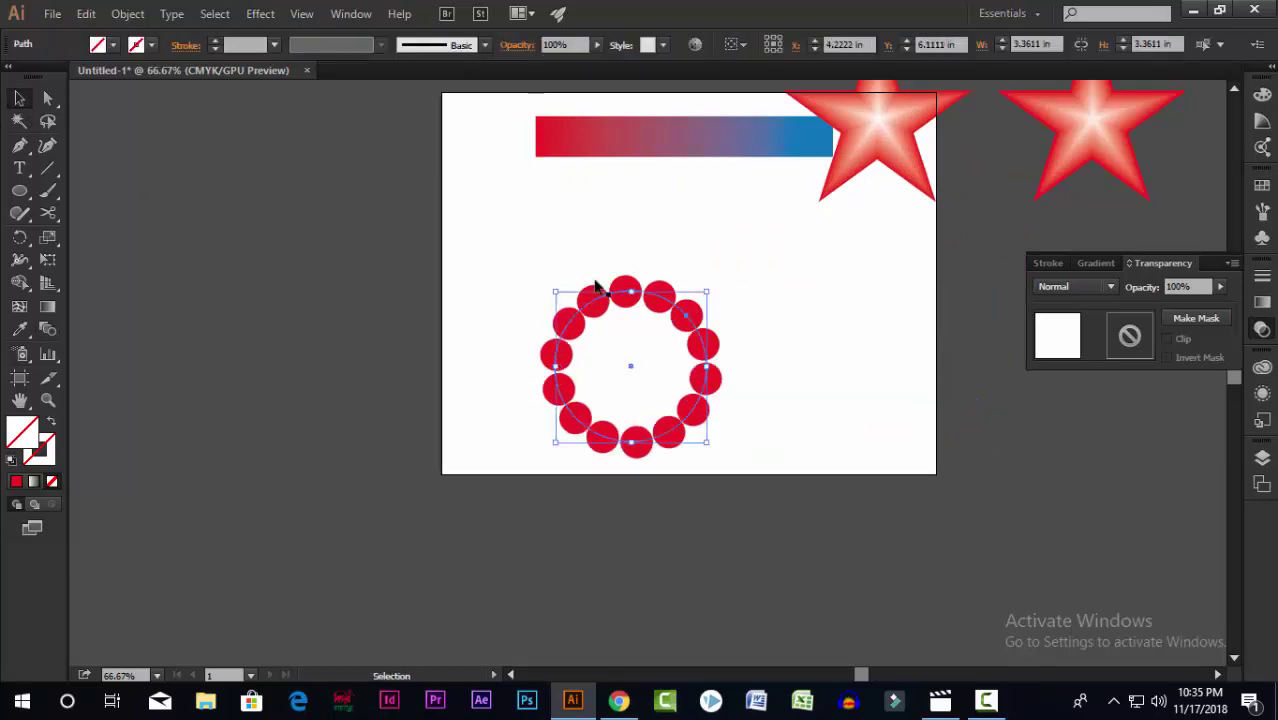
pyautogui.moveTo(708, 392); pyautogui.dragTo(1083, 456)
# Draw a circle about 1.42 in wide below the gradient bar, with no fill and a red stroke
pyautogui.click(19, 190)
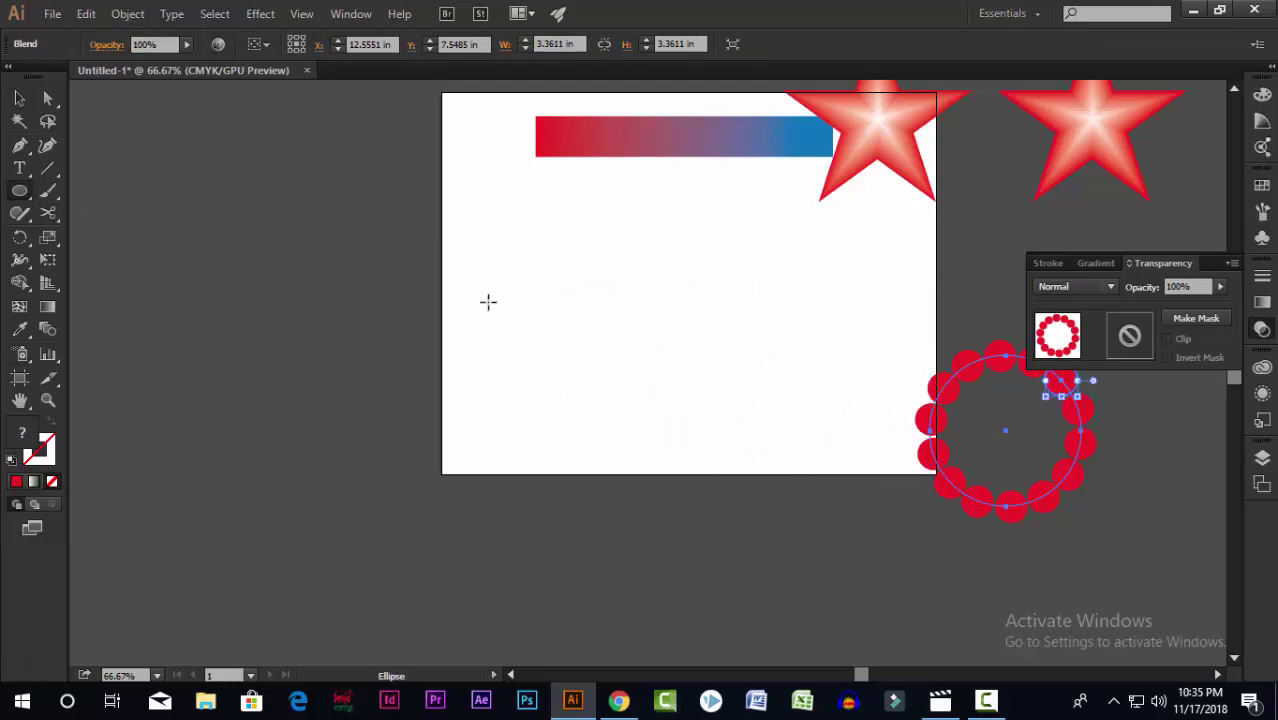
pyautogui.moveTo(644, 299)
pyautogui.mouseDown()
pyautogui.moveTo(690, 360)
pyautogui.moveTo(676, 330)
pyautogui.mouseUp()
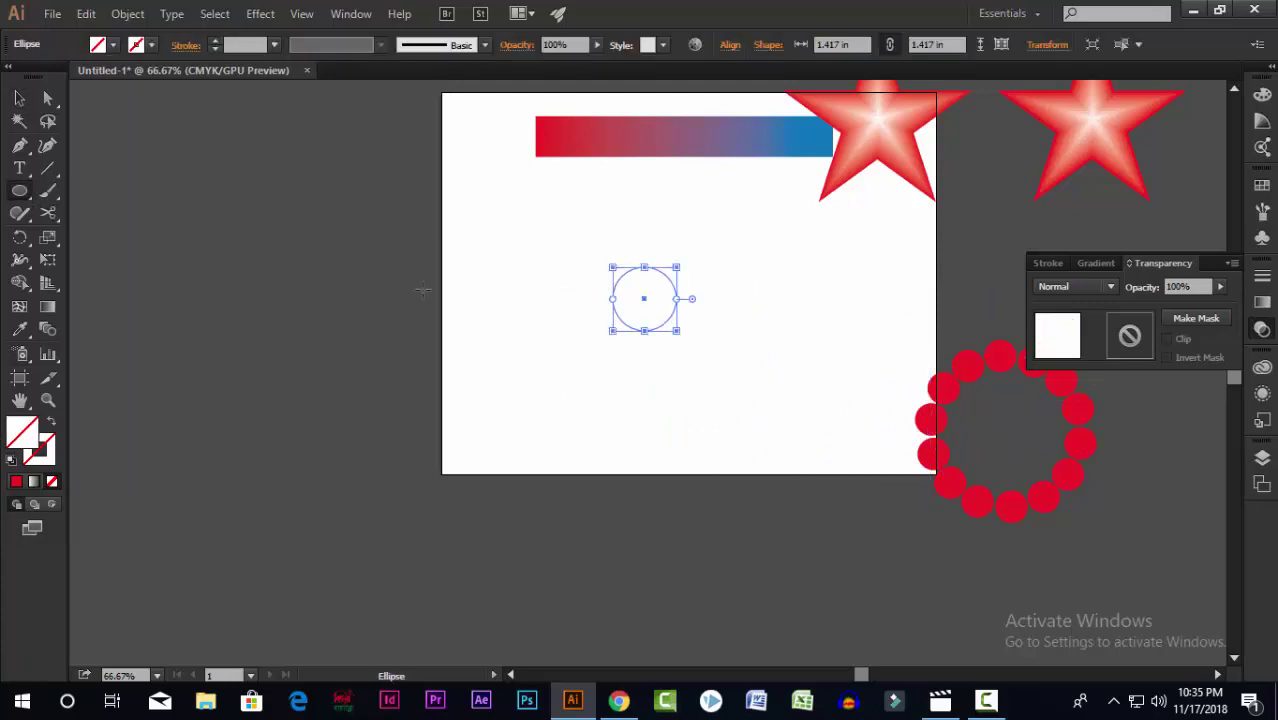
pyautogui.click(152, 45)
pyautogui.click(64, 77)
pyautogui.press('Escape')
# Move the red-outlined circle under the gradient bar's left end, and add a copy below it with a dark blue stroke
pyautogui.press('v')
pyautogui.click(606, 305)
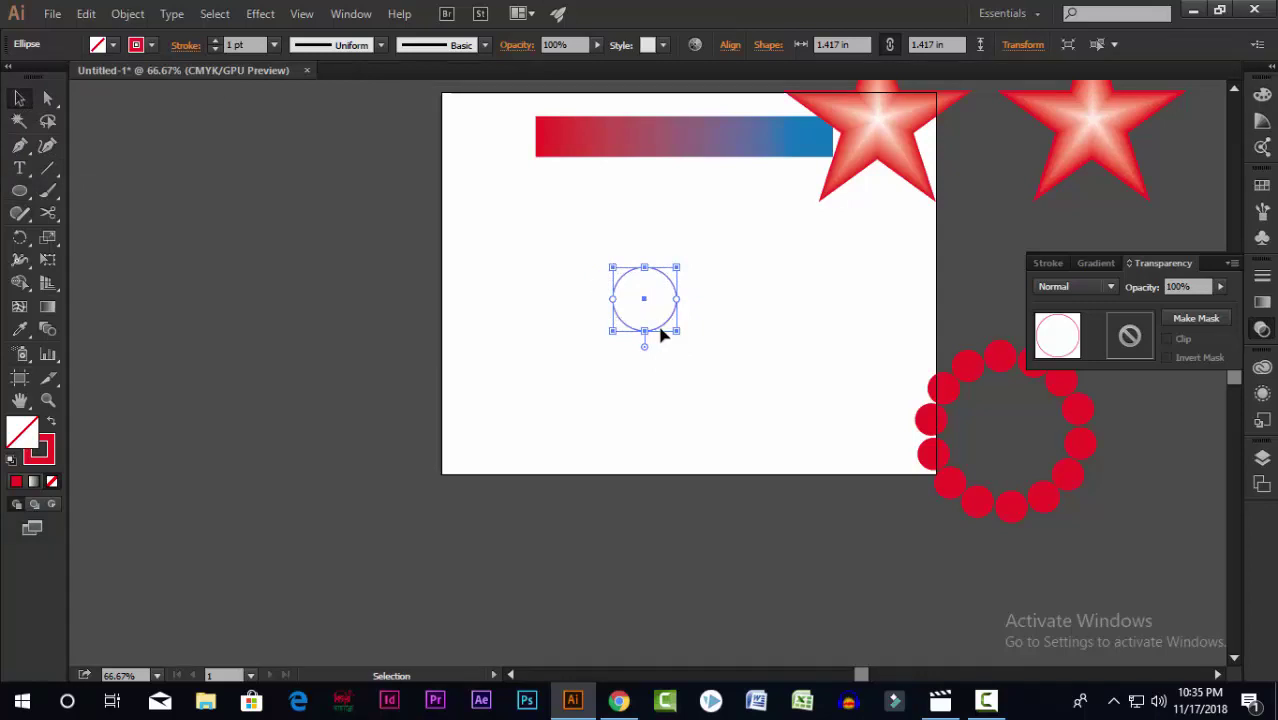
pyautogui.moveTo(657, 325); pyautogui.dragTo(557, 367)
pyautogui.click(151, 45)
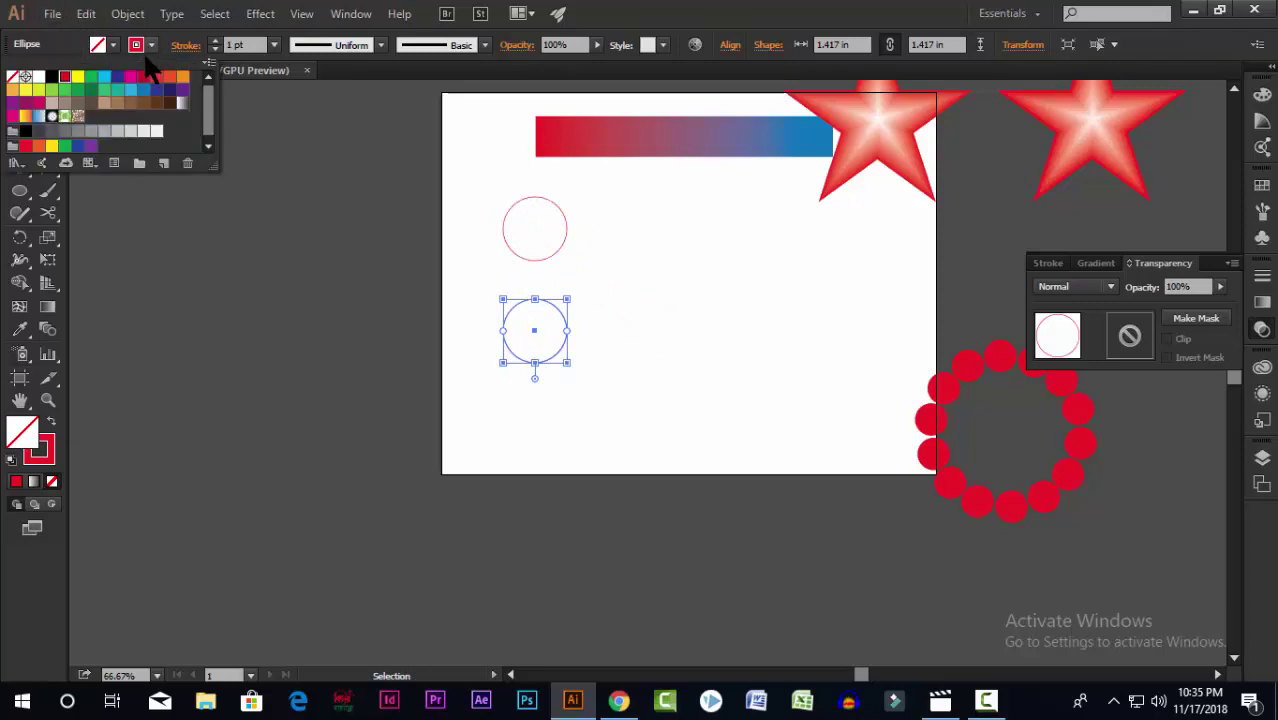
pyautogui.click(117, 79)
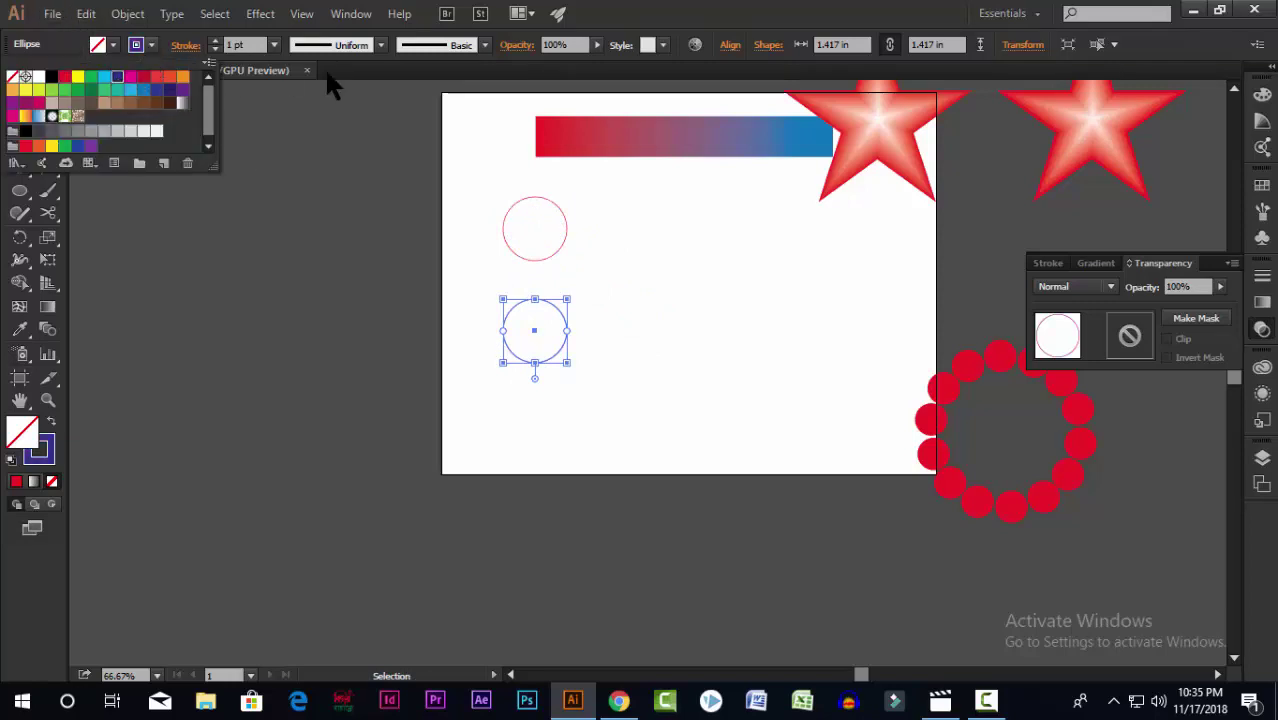
pyautogui.click(570, 400)
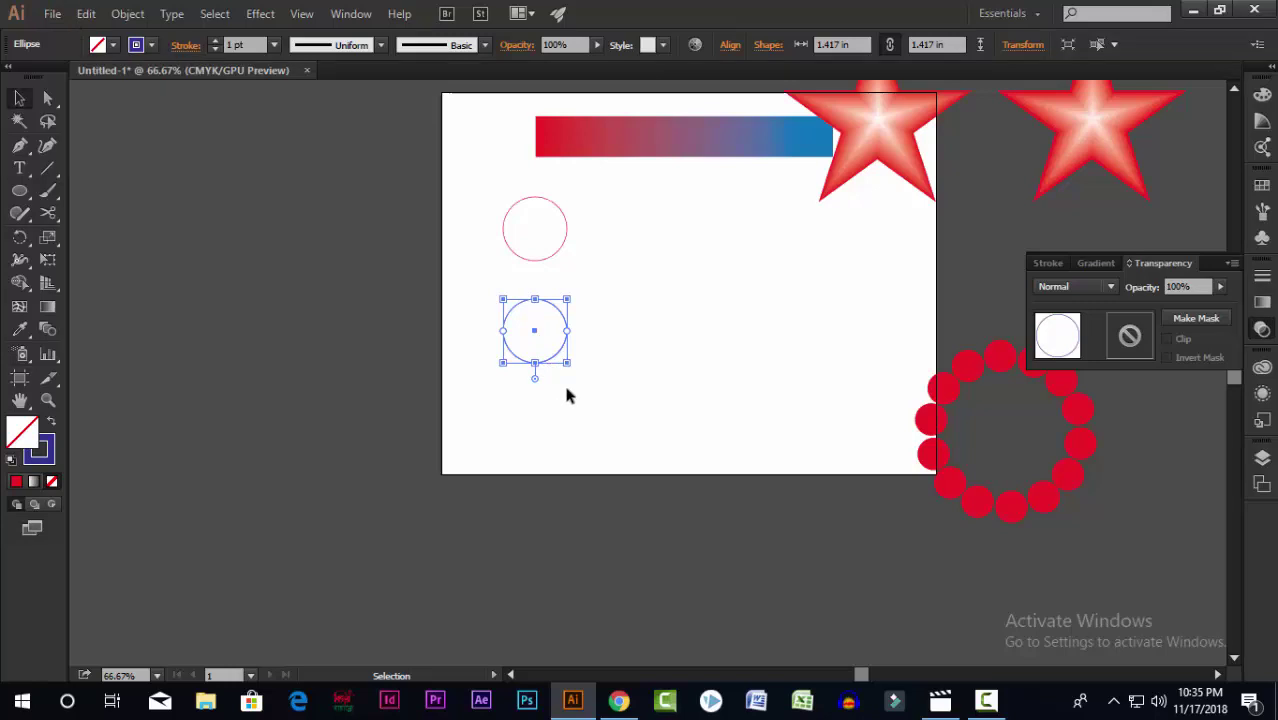
# Copy the blue-outlined circle straight down and give the copy a green stroke
pyautogui.moveTo(548, 366); pyautogui.dragTo(548, 459)
pyautogui.click(151, 45)
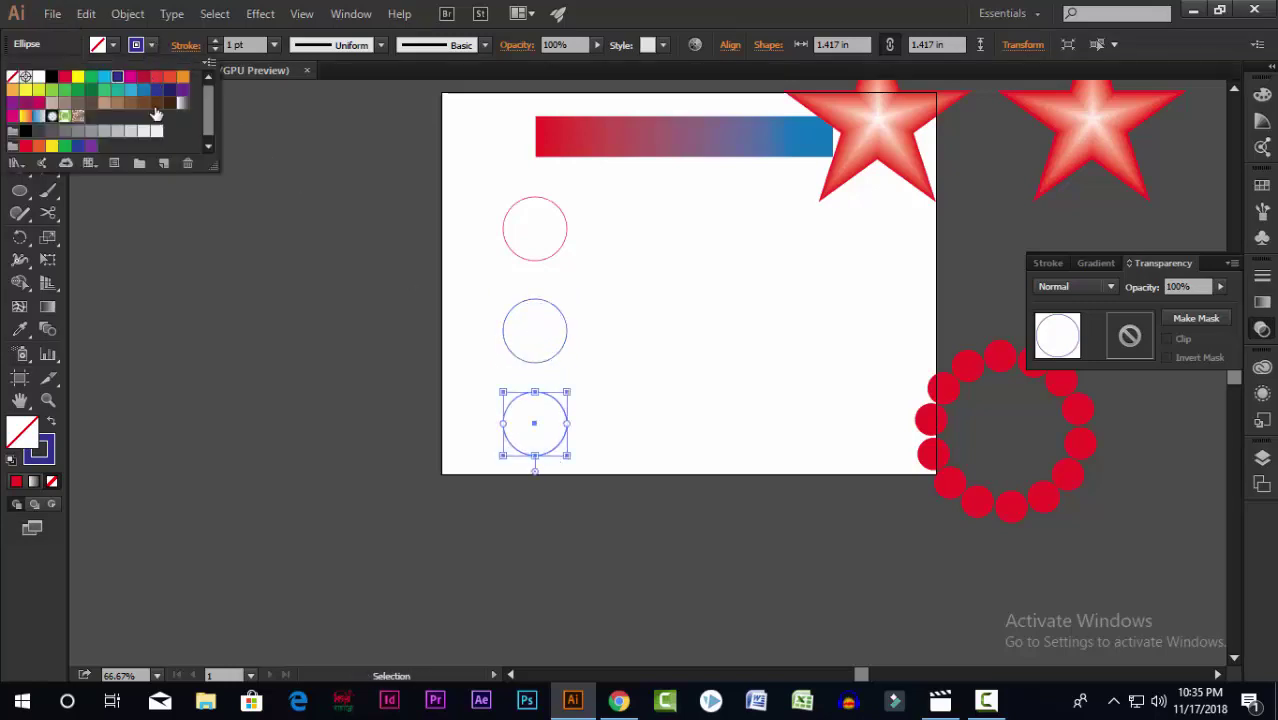
pyautogui.click(91, 89)
pyautogui.click(661, 33)
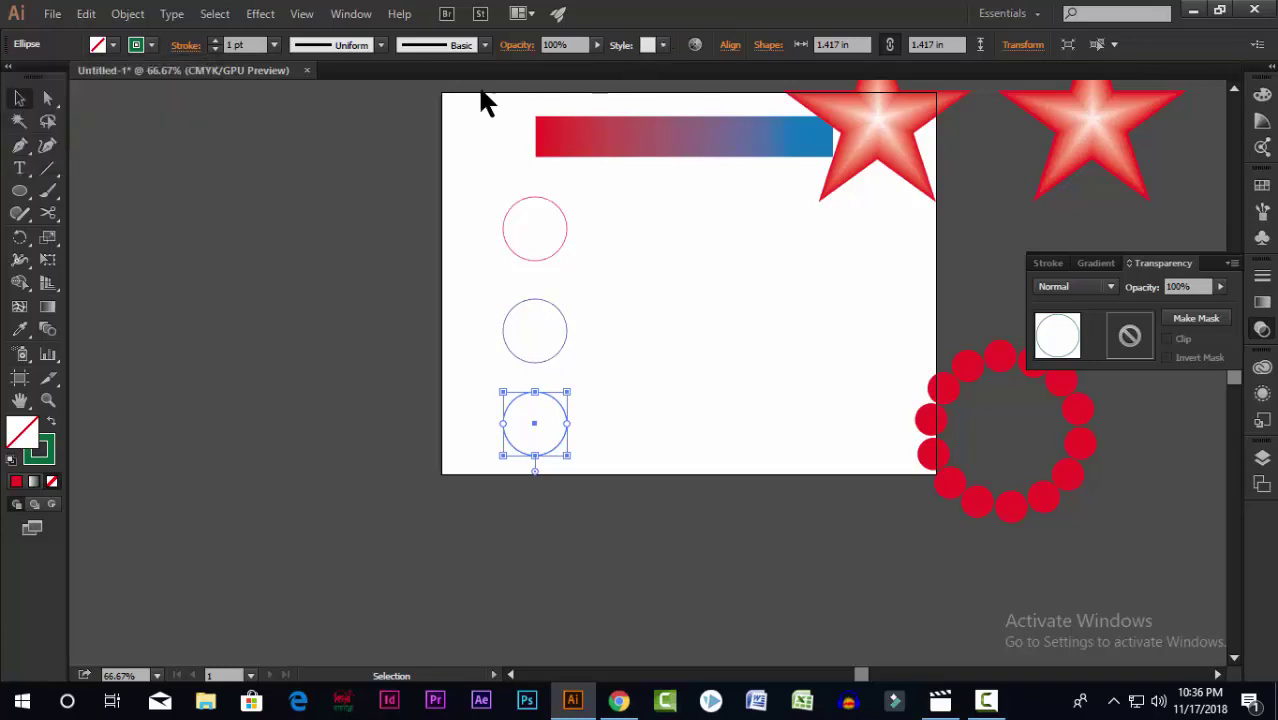
# Distribute the three stacked outlined circles evenly by their vertical centres
pyautogui.click(18, 97)
pyautogui.moveTo(493, 191); pyautogui.dragTo(596, 442)
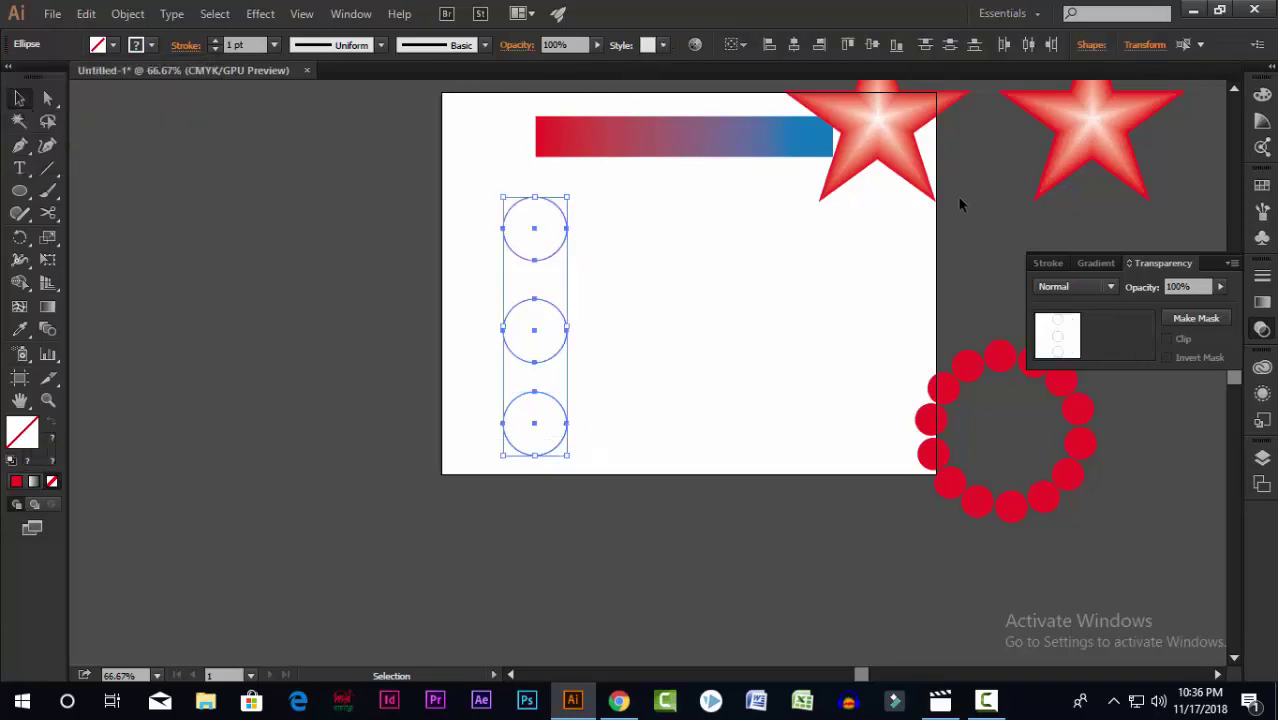
pyautogui.click(950, 46)
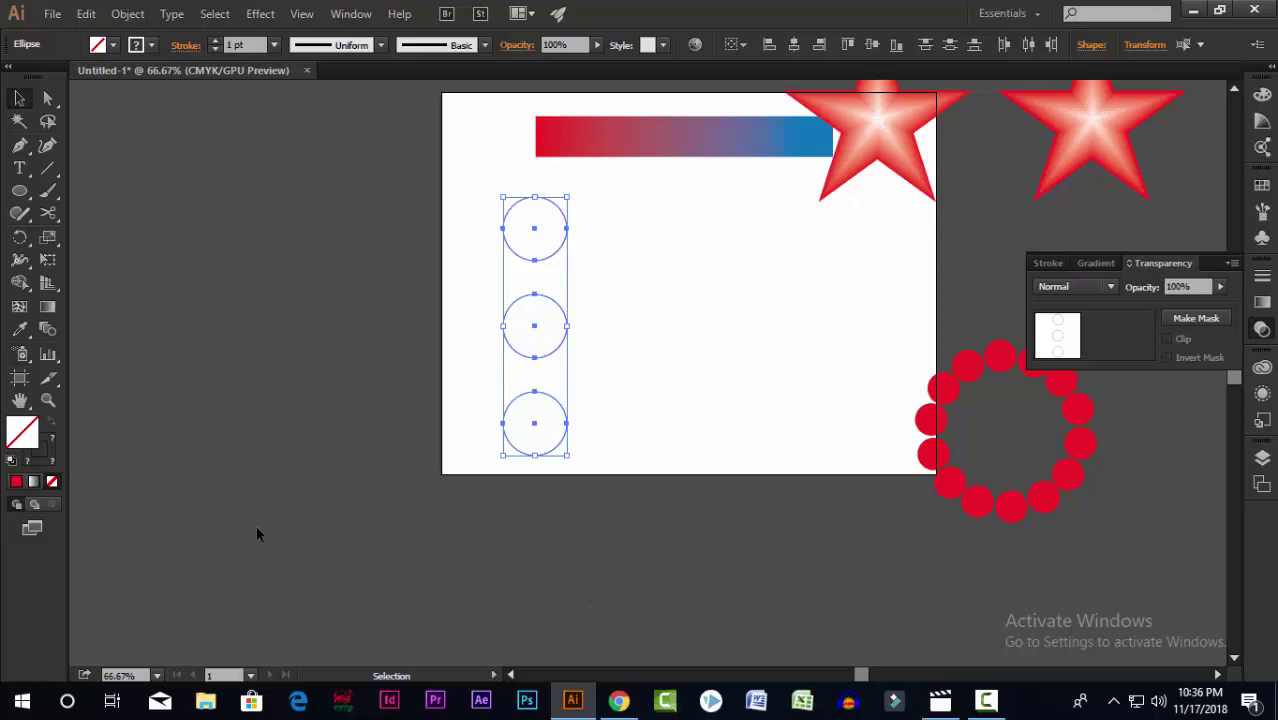
pyautogui.press('ctrl')
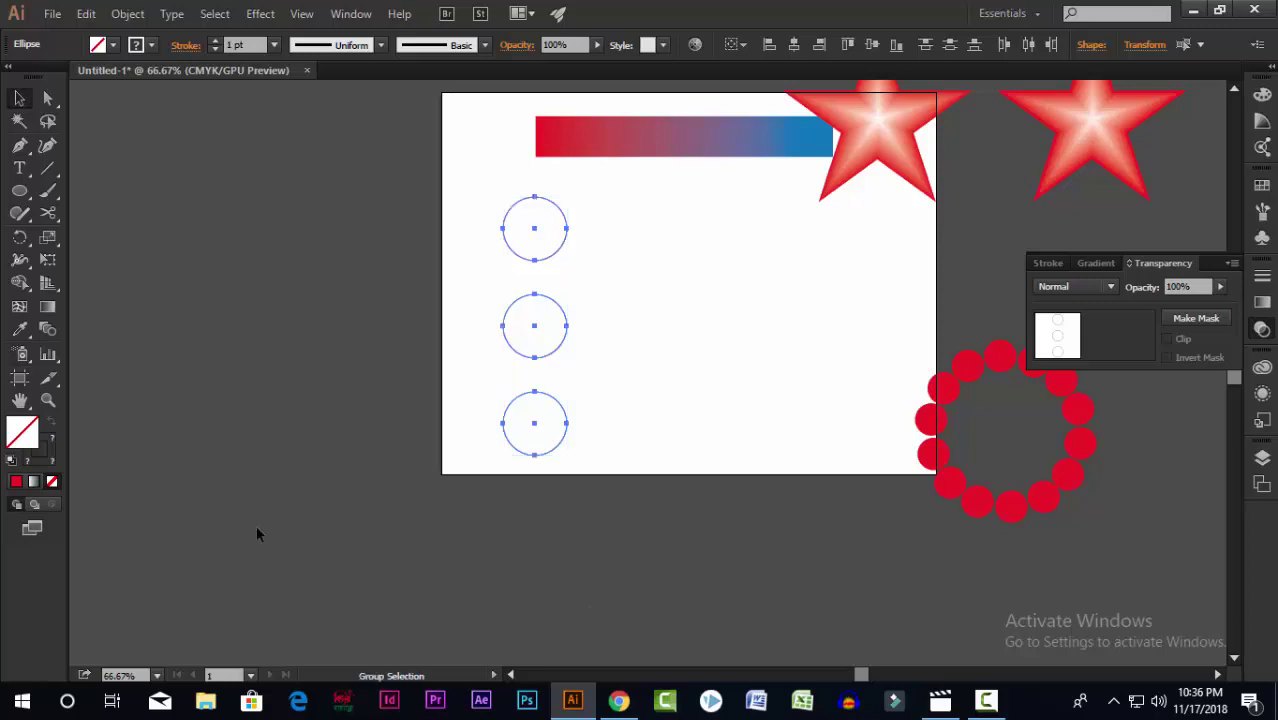
# Blend the three stacked outlined circles into one red-to-blue-to-green column
pyautogui.hotkey('ctrl', 'alt', 'b')
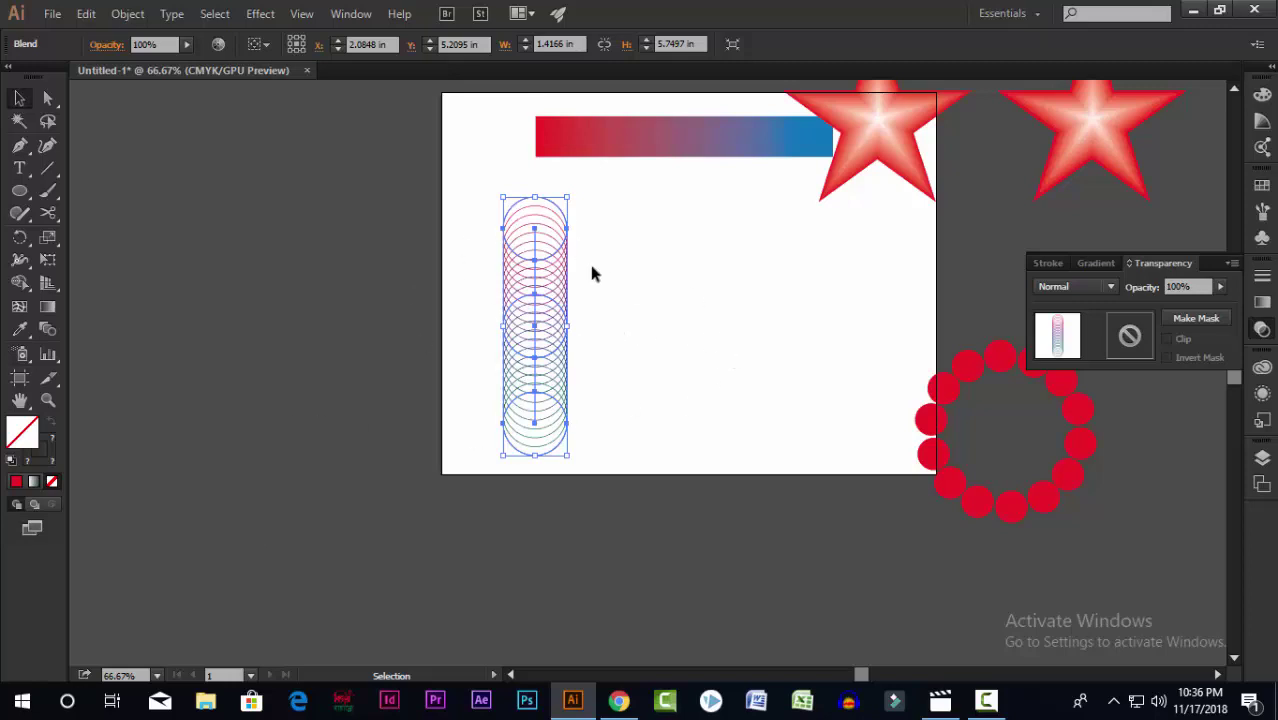
pyautogui.click(604, 305)
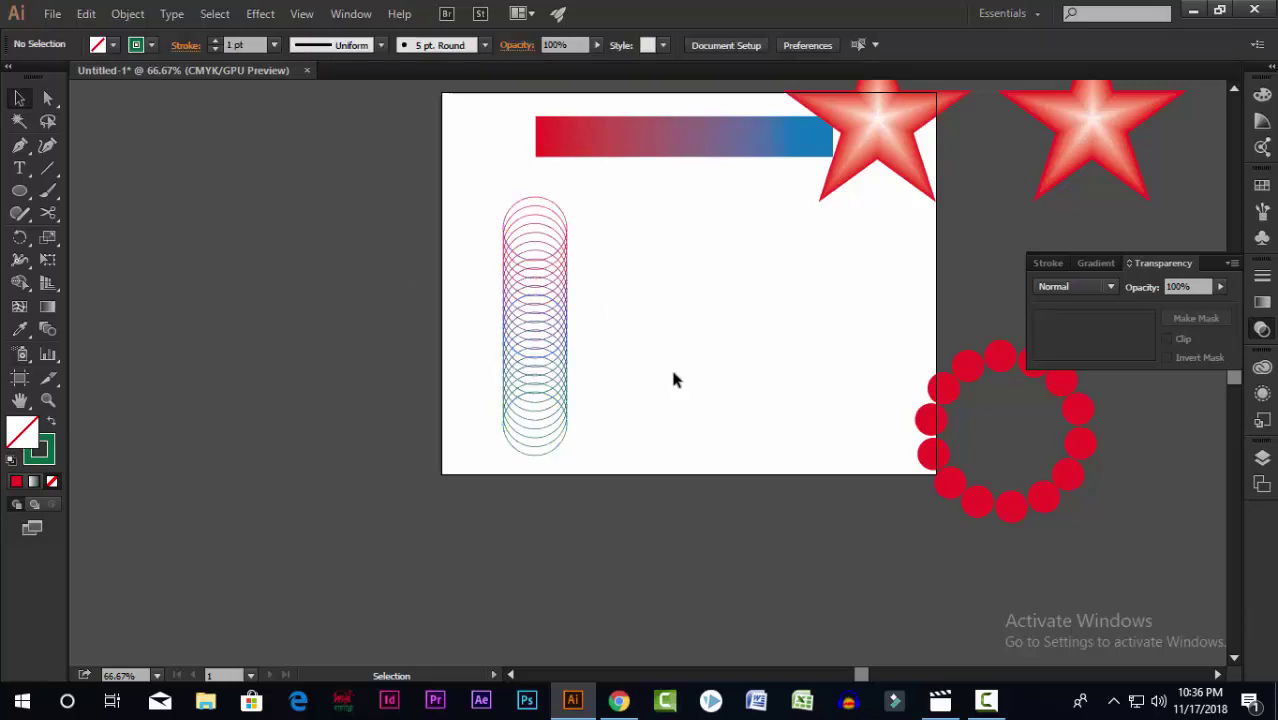
# Try 18 specified steps as the spacing of the circle blend, with the preview turned on
pyautogui.click(566, 440)
pyautogui.doubleClick(47, 330)
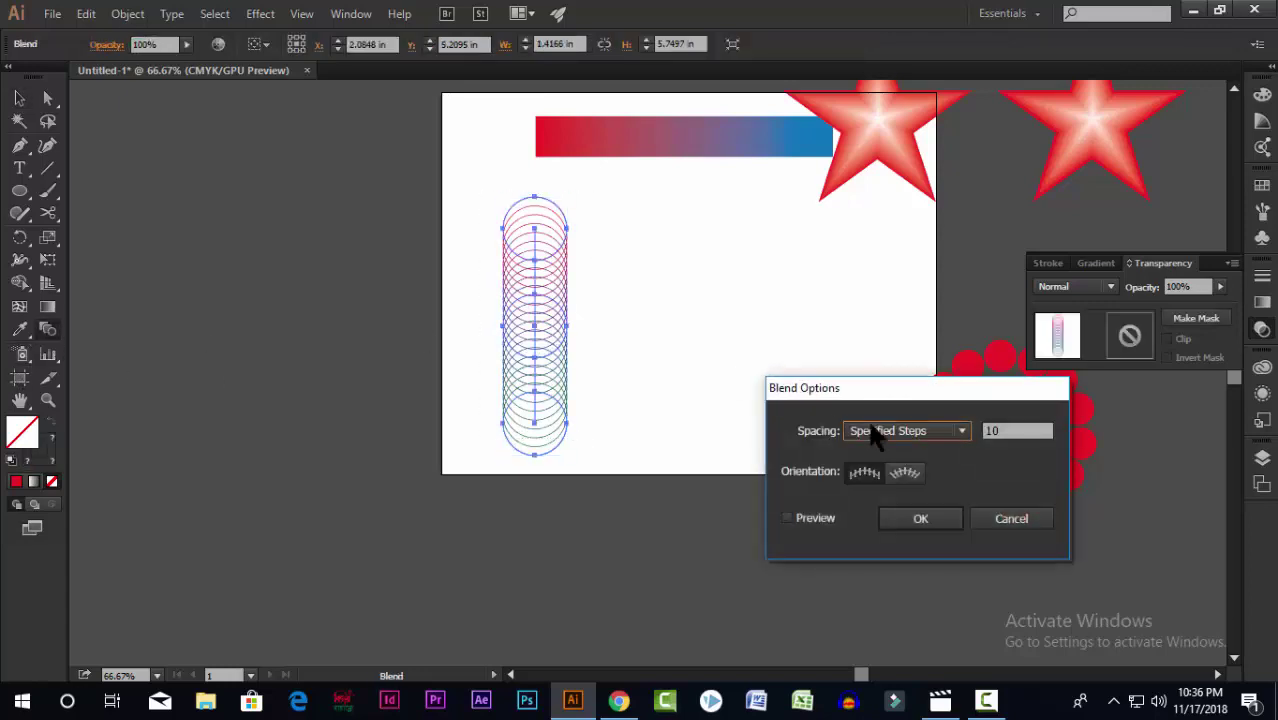
pyautogui.click(816, 520)
pyautogui.click(1013, 431)
pyautogui.press('Up')
pyautogui.press('Up')
pyautogui.press('Up')
pyautogui.press('Up')
pyautogui.press('Up')
pyautogui.press('Up')
pyautogui.press('Up')
pyautogui.press('Up')
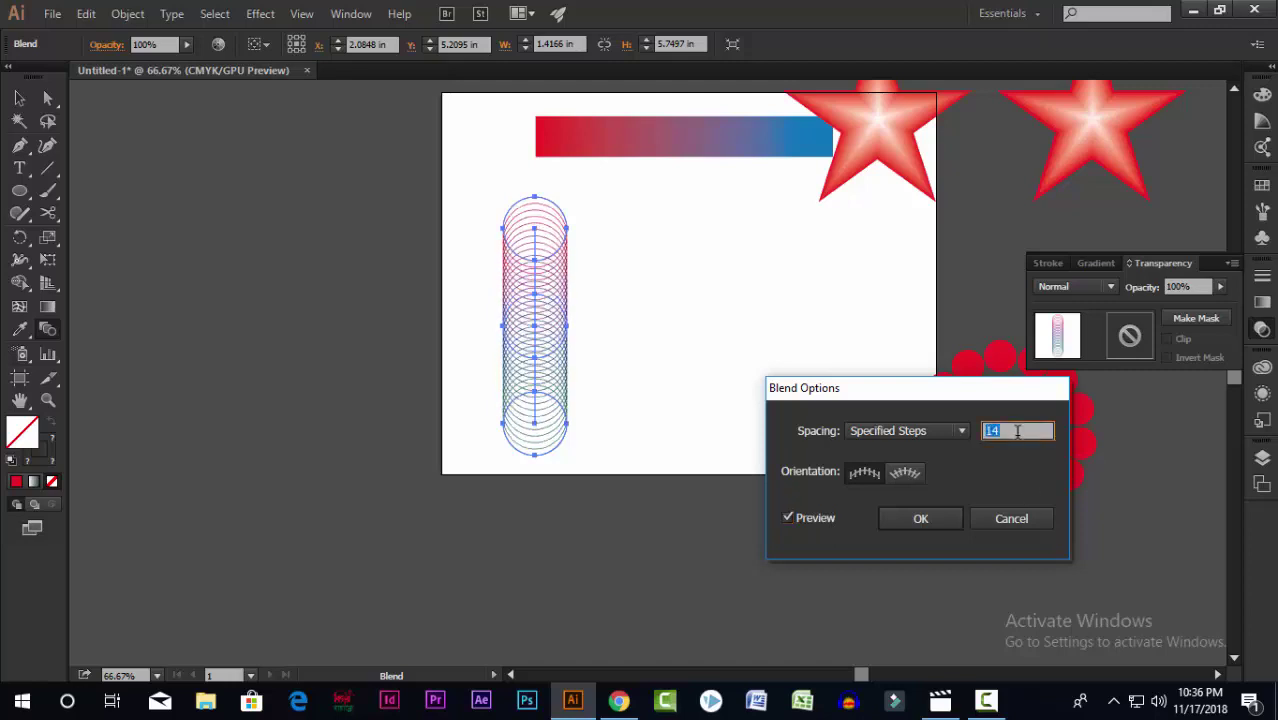
pyautogui.moveTo(961, 391); pyautogui.dragTo(789, 263)
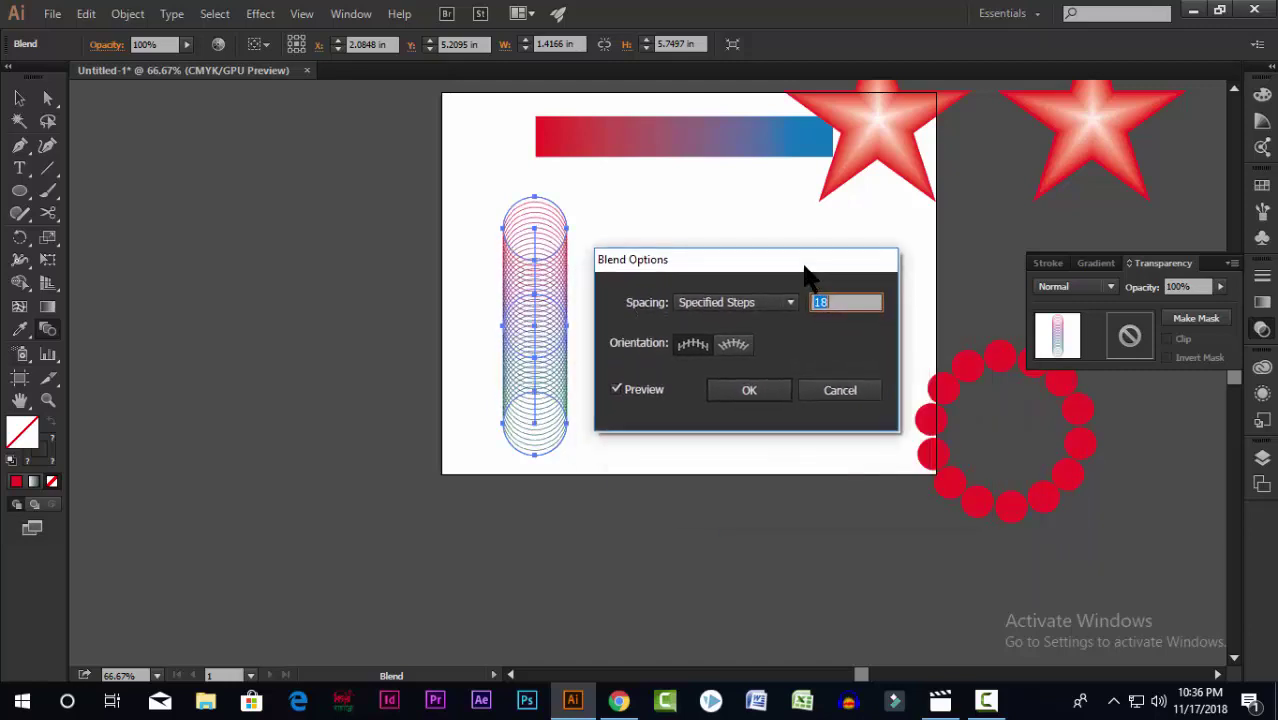
pyautogui.press('Return')
# Reopen the circle blend's options with preview on and raise the specified steps to 24
pyautogui.scroll(2, 585, 342)
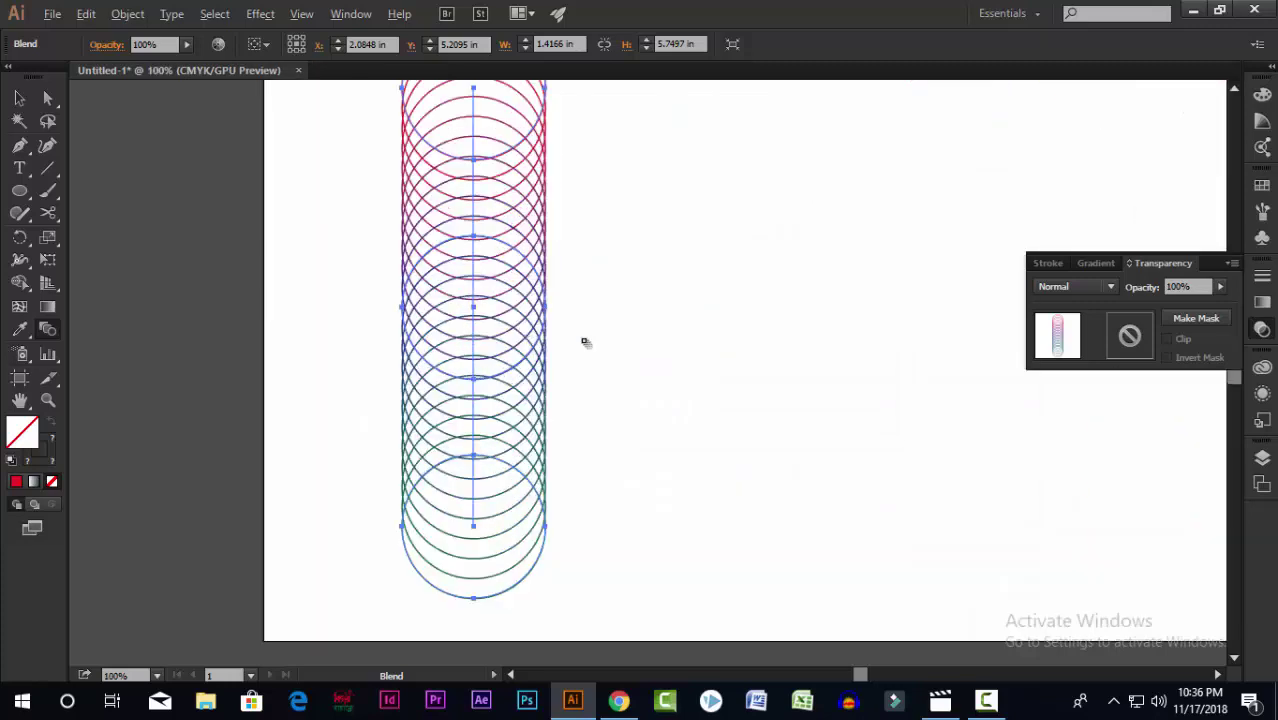
pyautogui.doubleClick(47, 330)
pyautogui.click(641, 395)
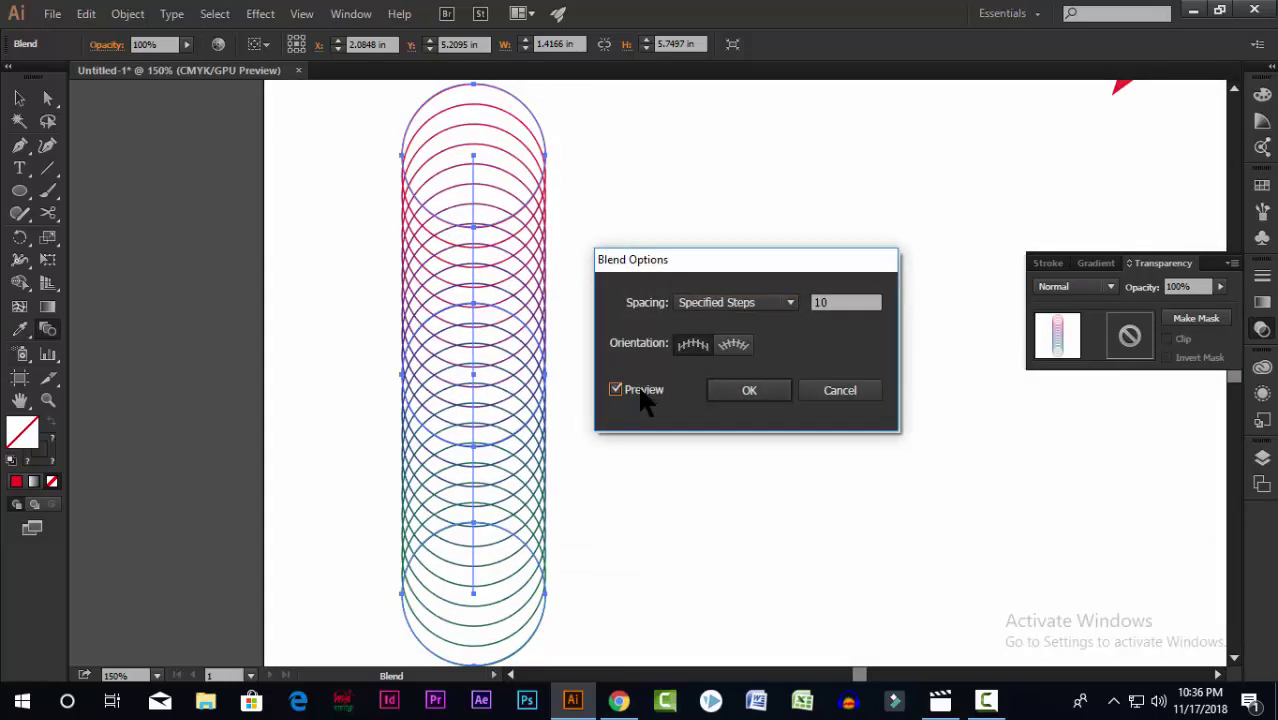
pyautogui.doubleClick(840, 302)
pyautogui.press('Up')
pyautogui.press('Up')
pyautogui.press('Up')
pyautogui.press('Up')
pyautogui.press('Up')
pyautogui.press('Up')
pyautogui.press('Up')
pyautogui.press('Up')
pyautogui.press('Up')
pyautogui.press('Up')
pyautogui.press('Up')
pyautogui.press('Up')
pyautogui.press('Up')
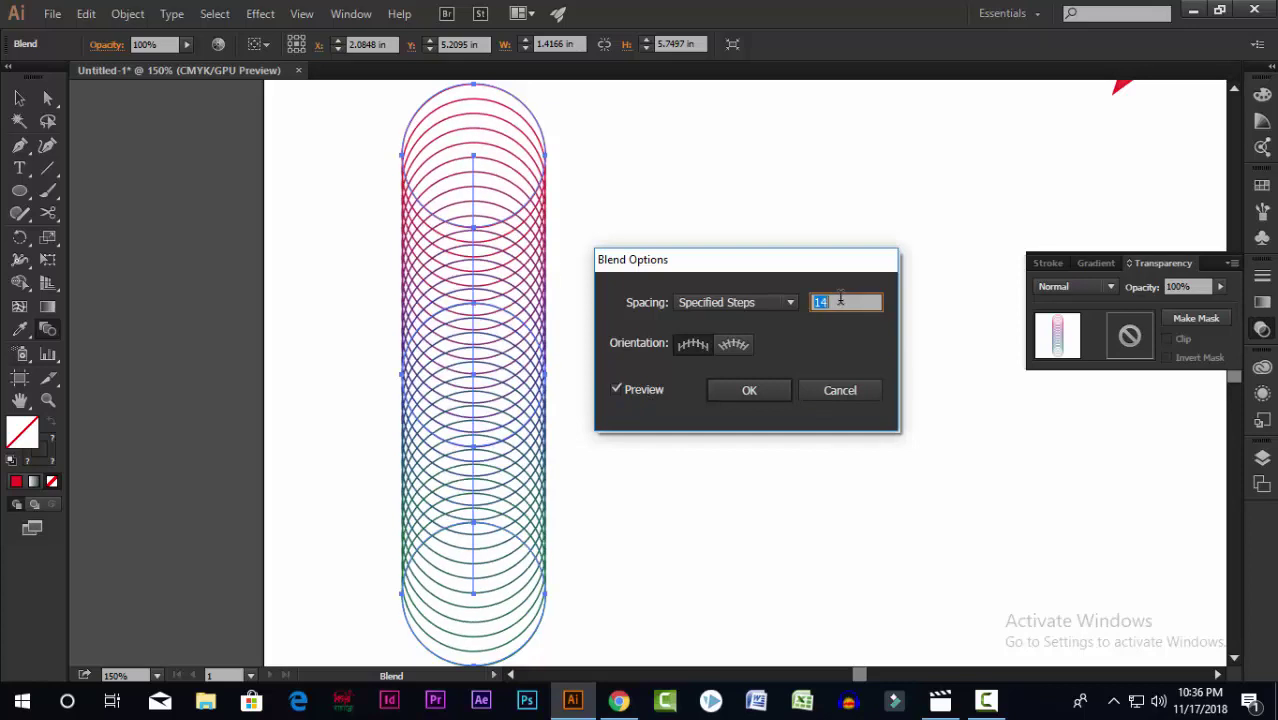
pyautogui.press('Down')
pyautogui.press('Down')
pyautogui.press('Down')
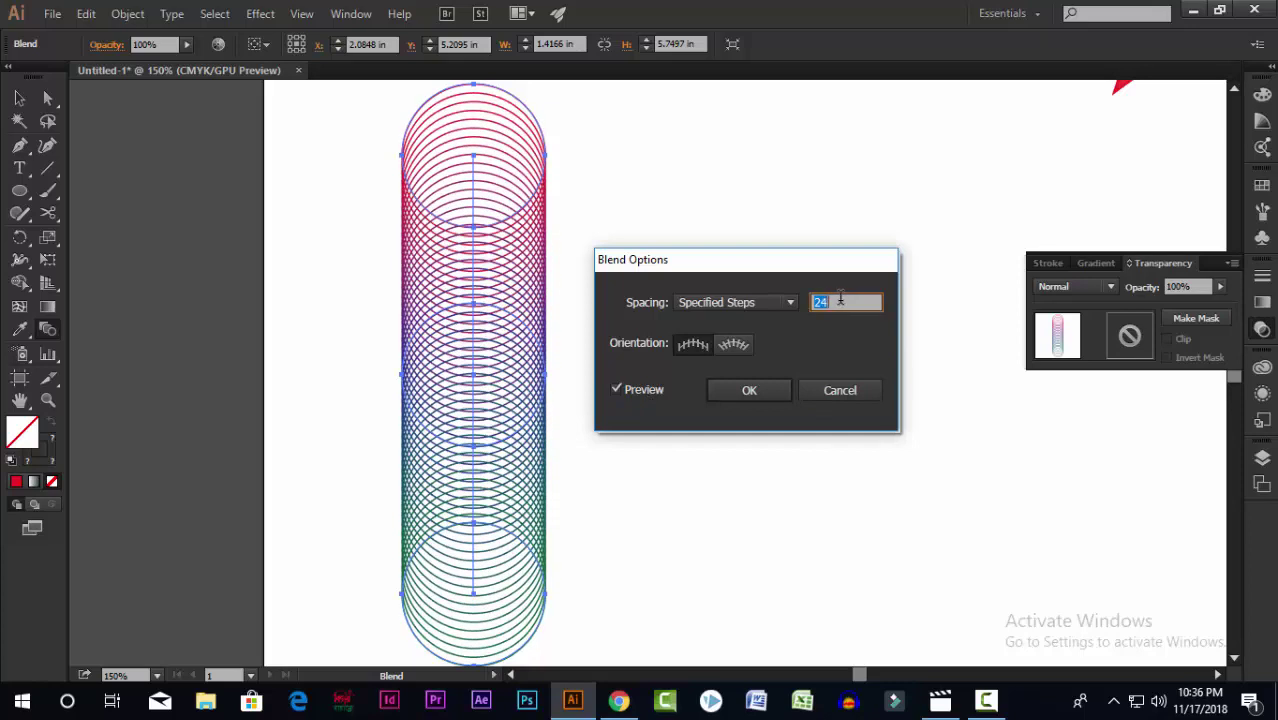
# Preview Smooth Color spacing on the circle blend, and return it to 24 specified steps and apply
pyautogui.click(790, 302)
pyautogui.click(758, 319)
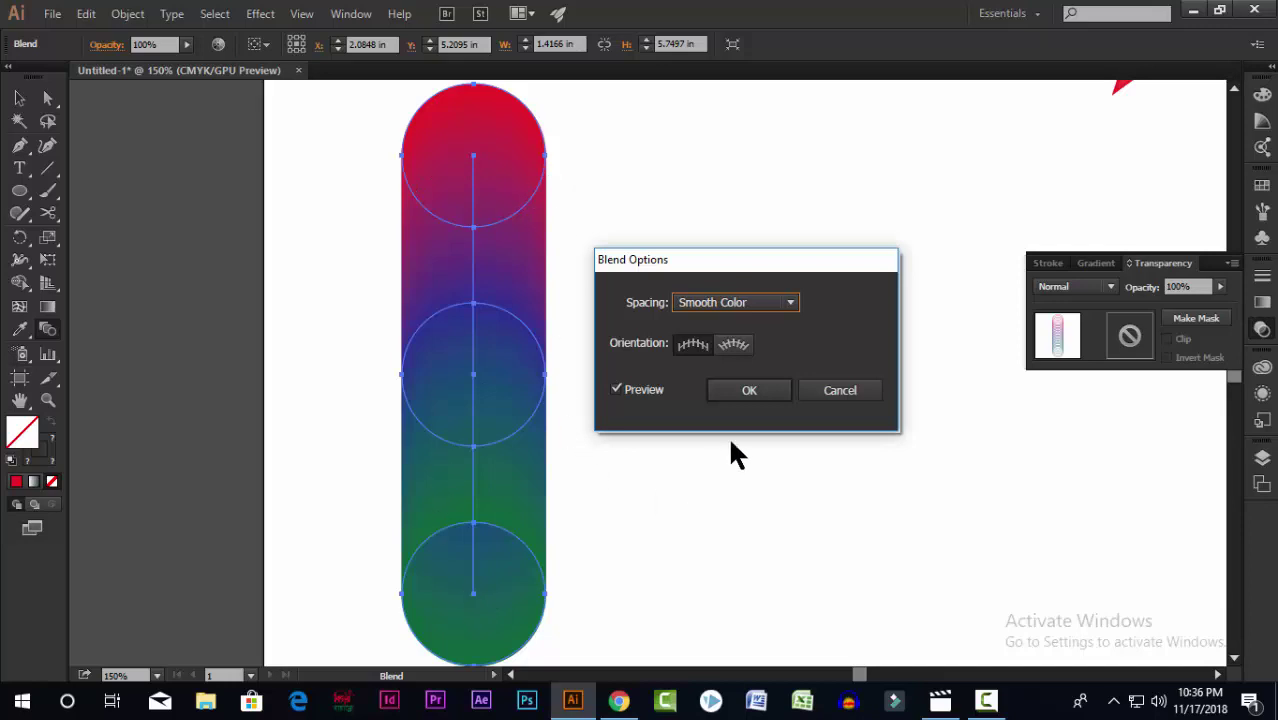
pyautogui.click(789, 306)
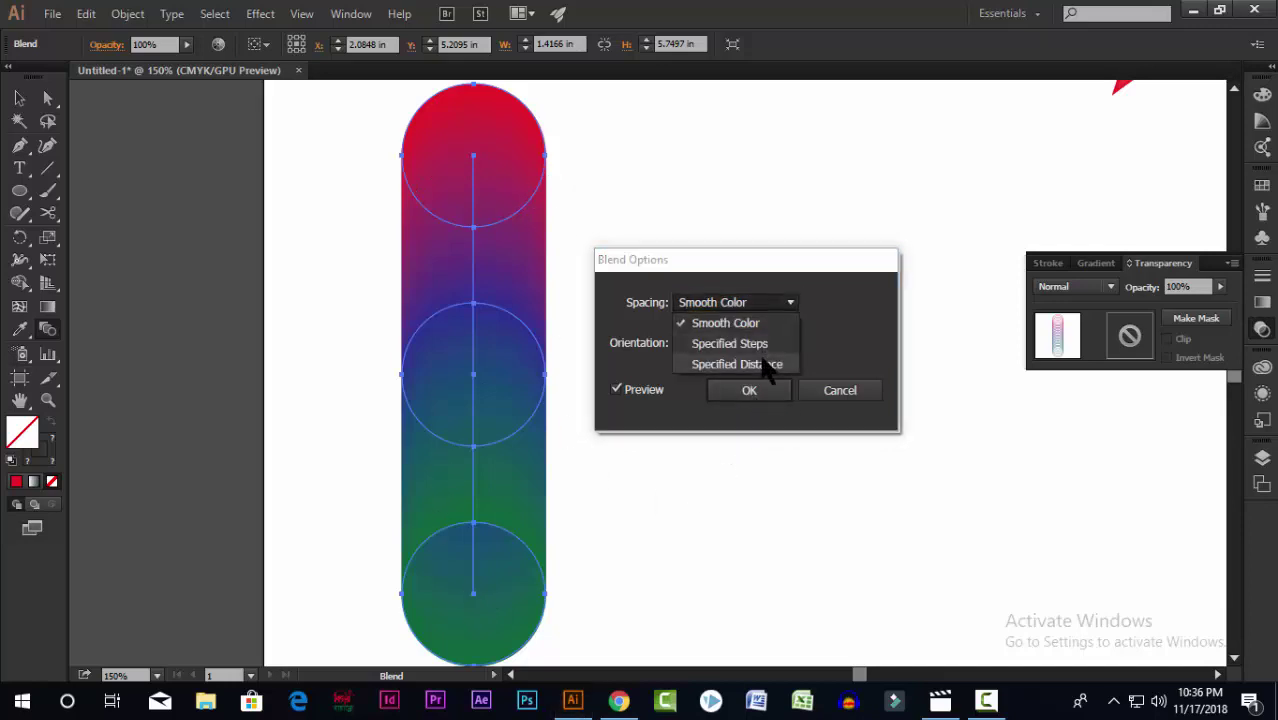
pyautogui.click(765, 344)
pyautogui.write('24')
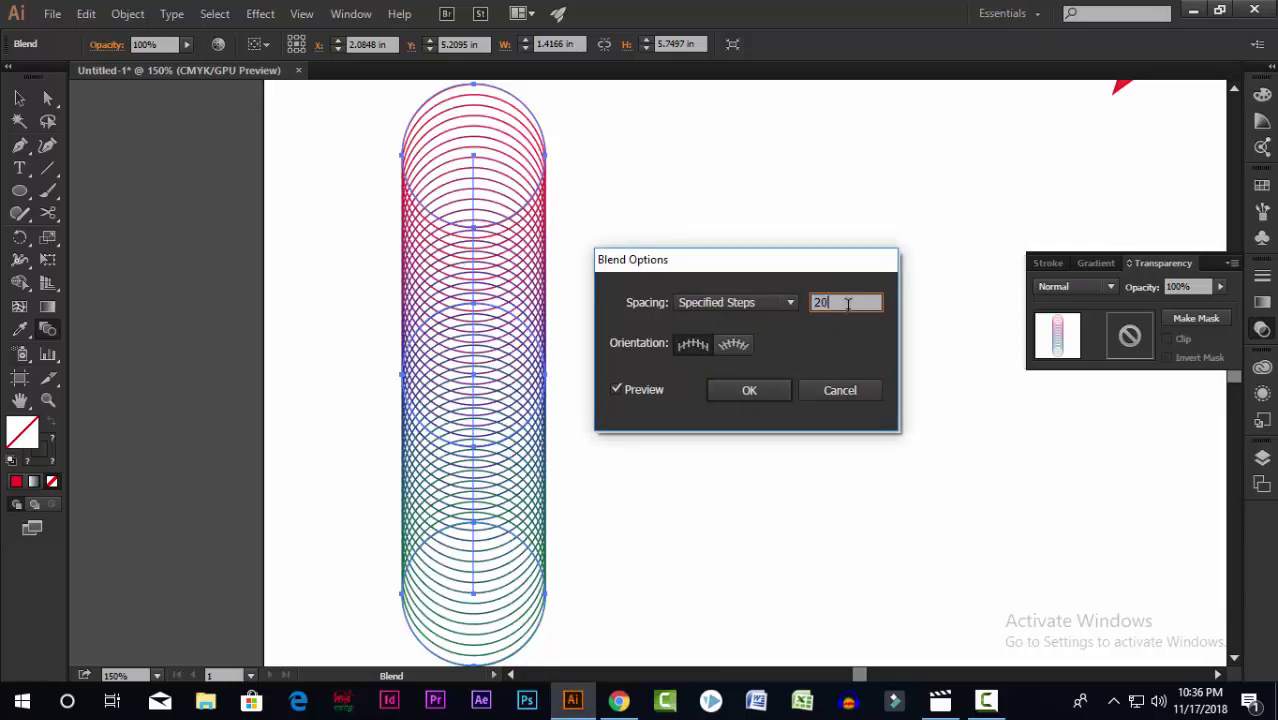
pyautogui.click(716, 398)
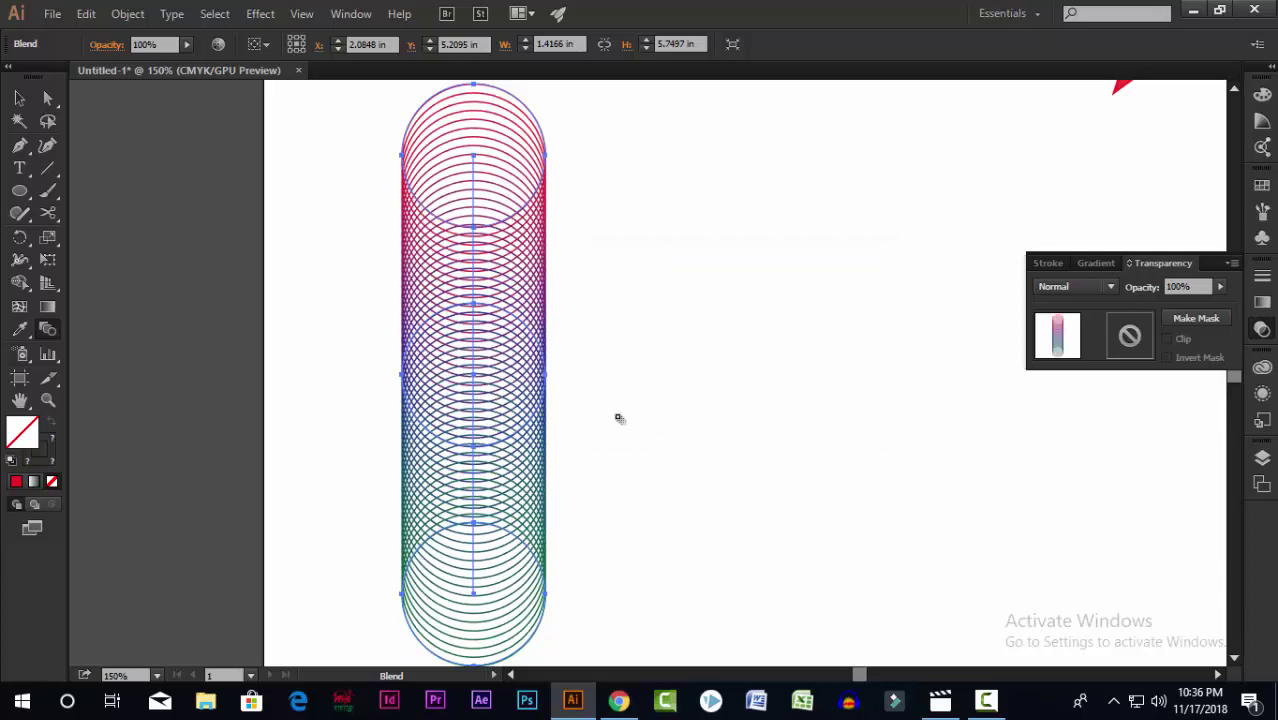
# Draw a separate circle about 1.44 in wide beside the middle of the blended column
pyautogui.click(19, 98)
pyautogui.hotkey('ctrl', '0')
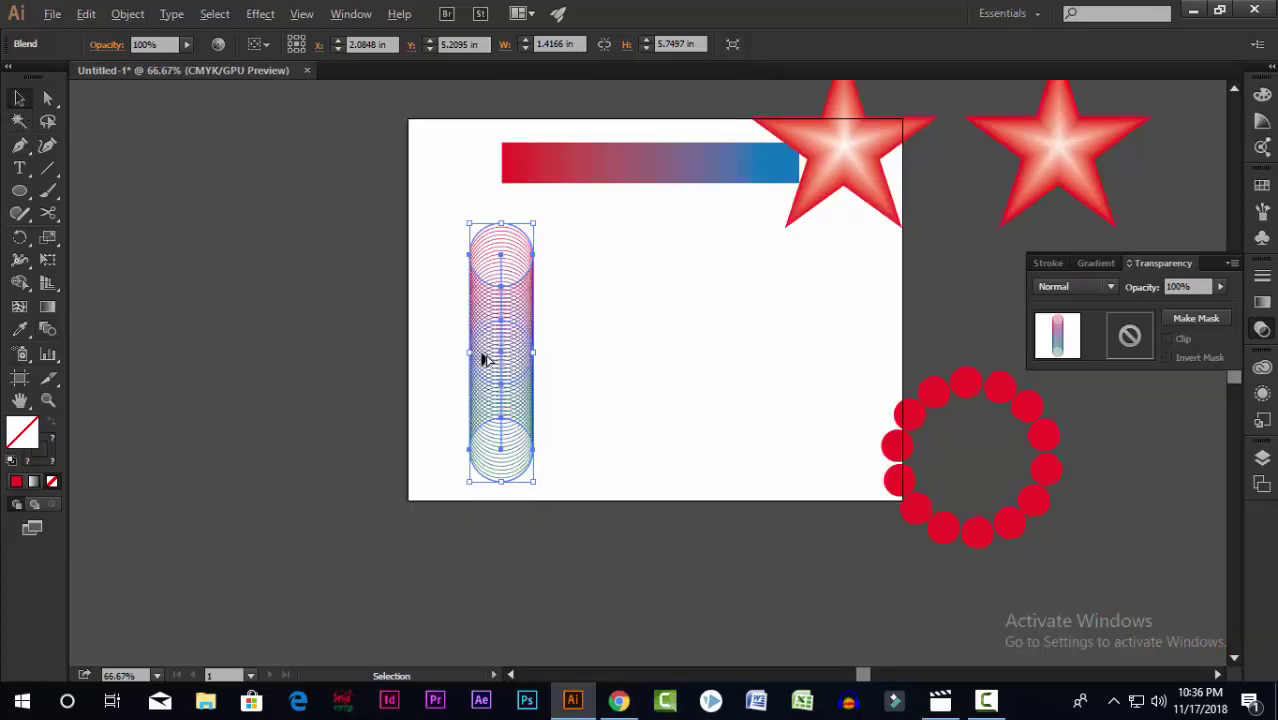
pyautogui.hotkey('ctrl', '1')
pyautogui.click(20, 191)
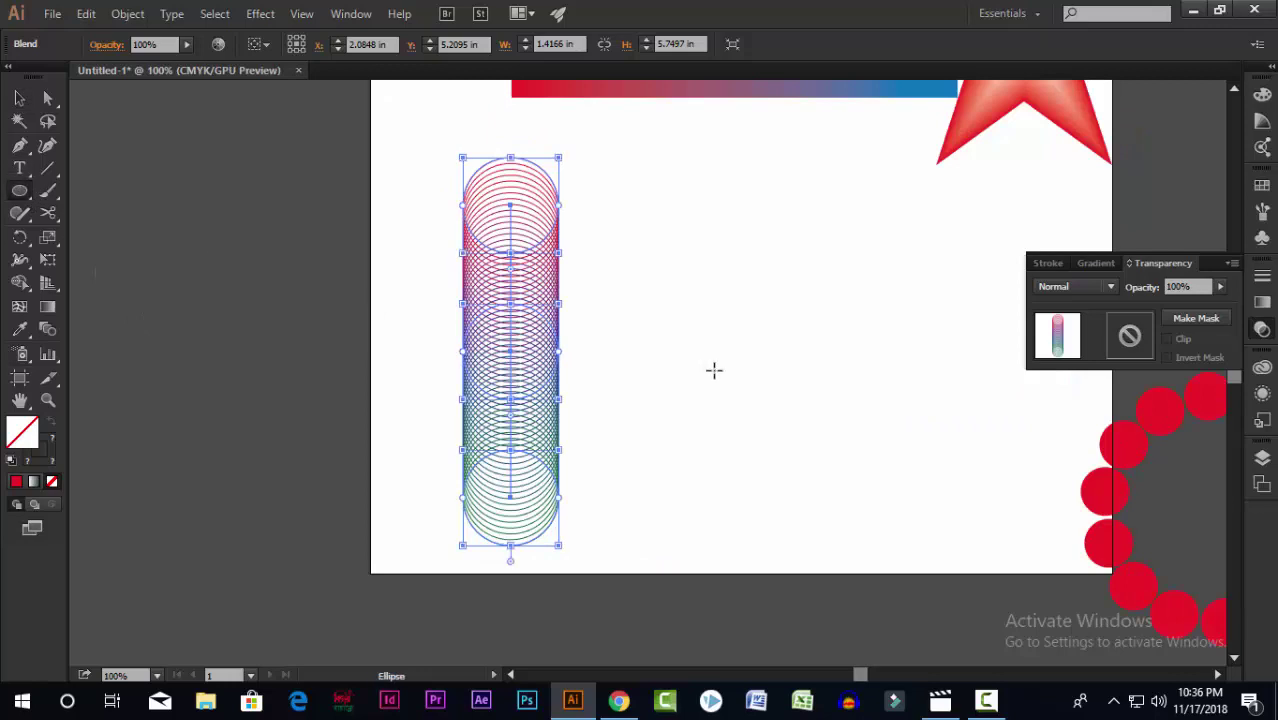
pyautogui.moveTo(635, 345); pyautogui.dragTo(662, 390)
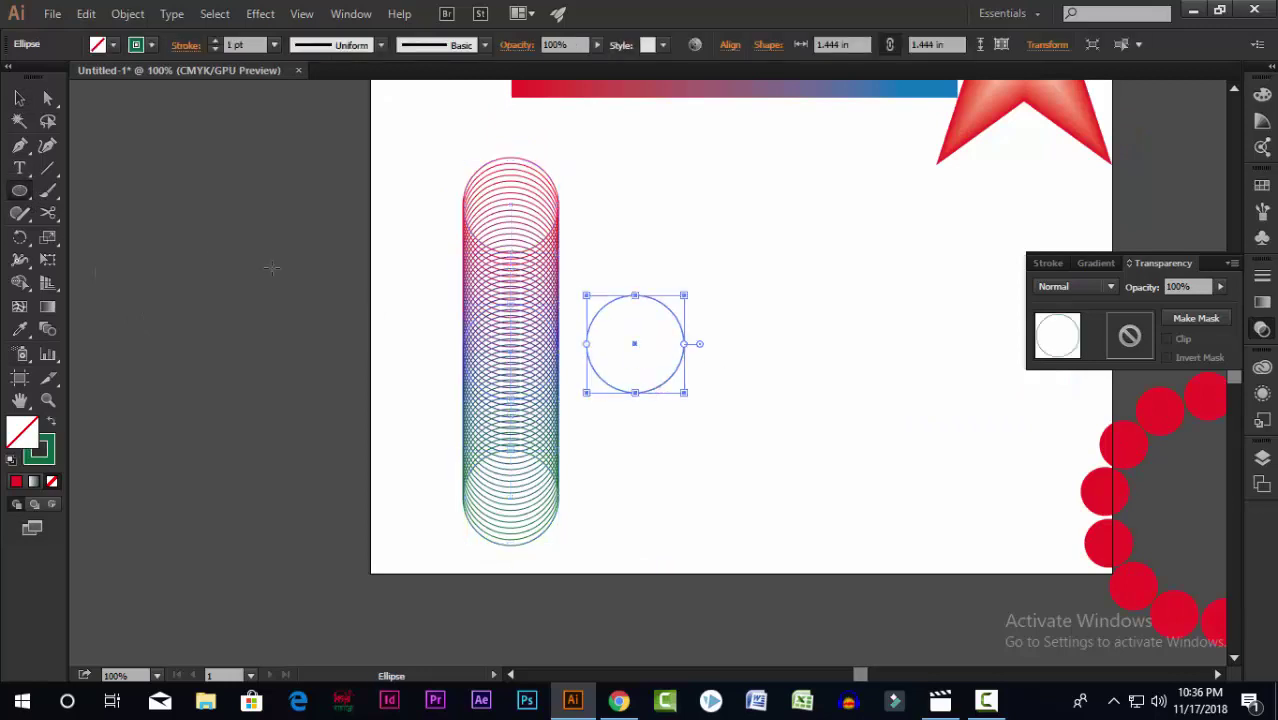
# Select the blended column and the new circle and align them by their vertical centres
pyautogui.click(19, 99)
pyautogui.moveTo(403, 207); pyautogui.dragTo(694, 537)
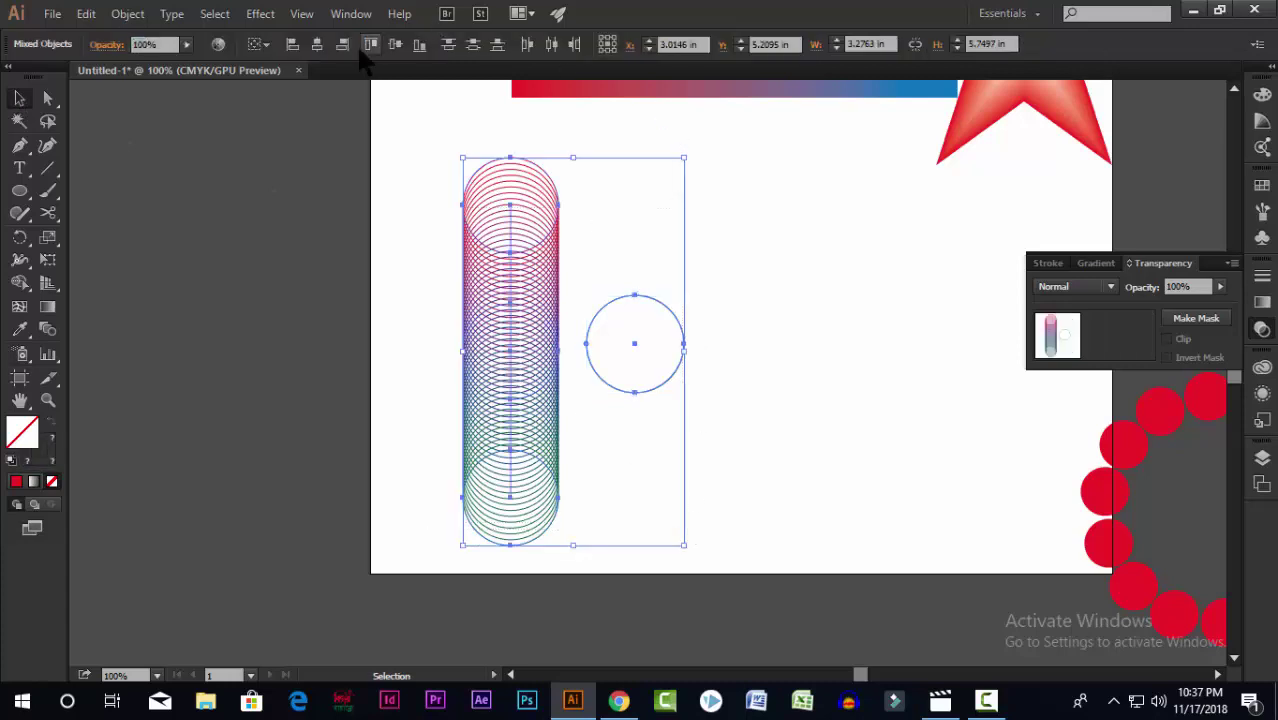
pyautogui.click(394, 44)
# Replace the blend's spine with the new circle and deselect the artwork
pyautogui.click(129, 15)
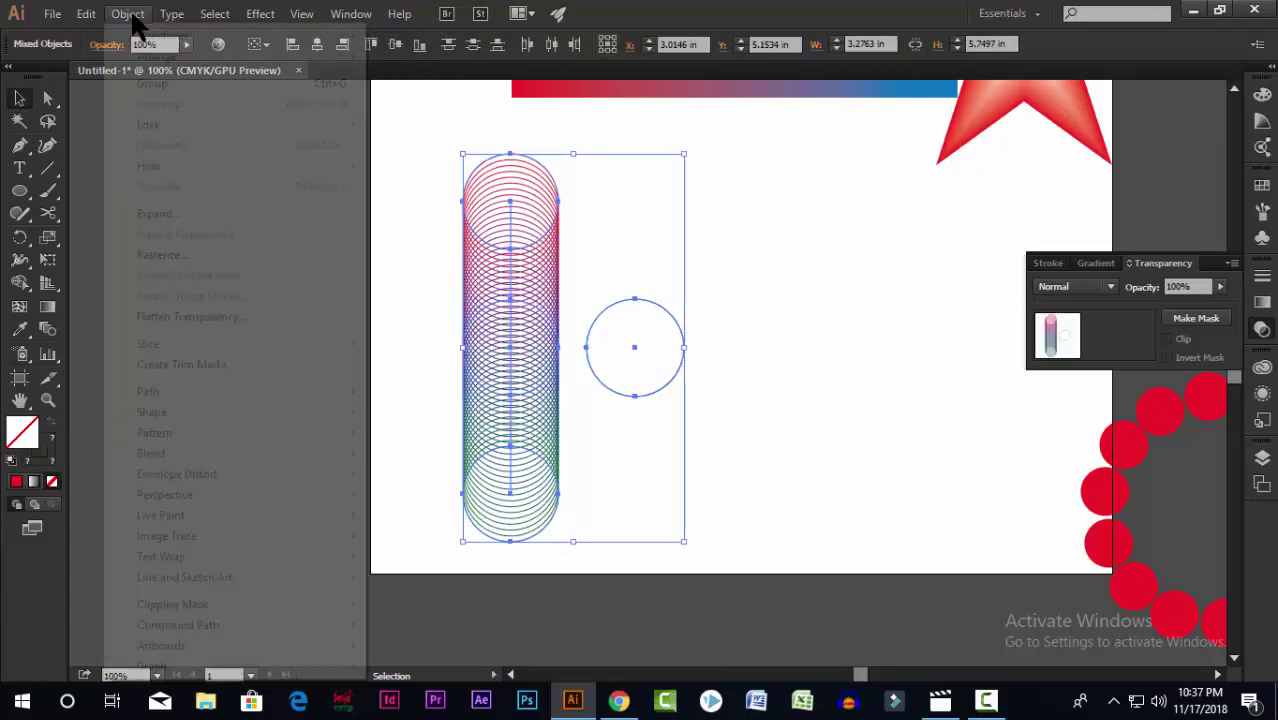
pyautogui.moveTo(295, 452)
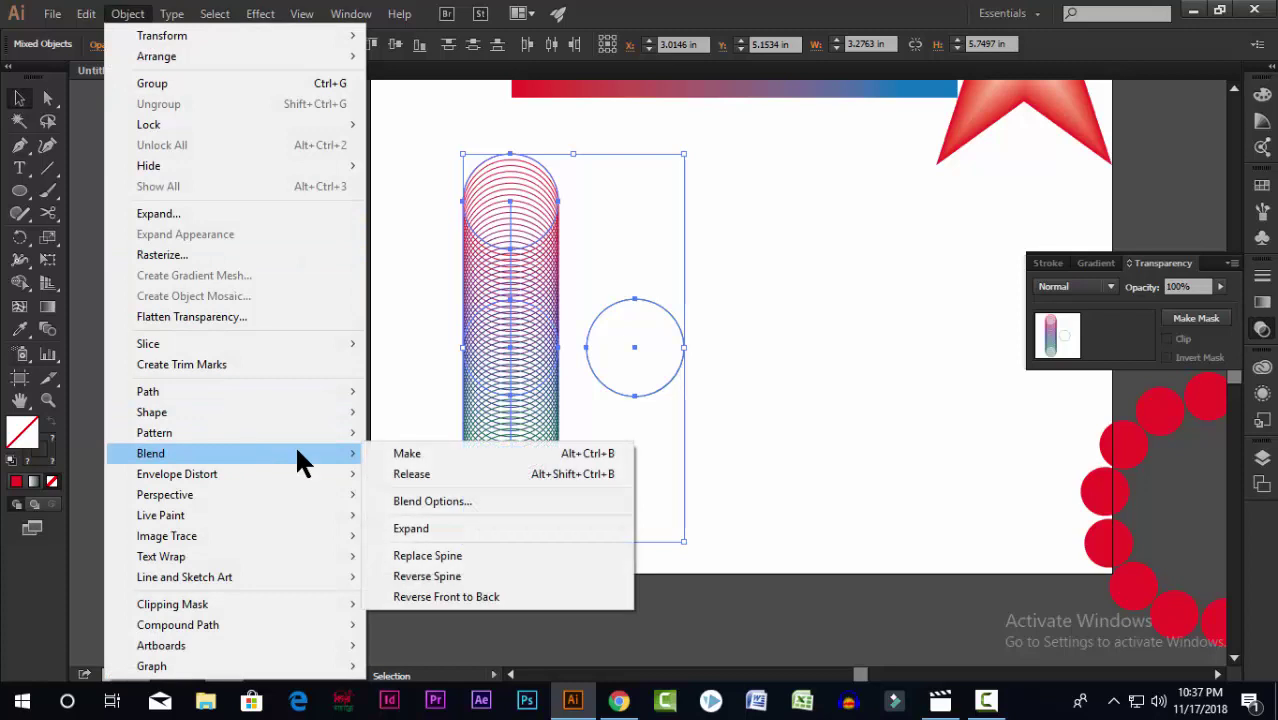
pyautogui.click(449, 556)
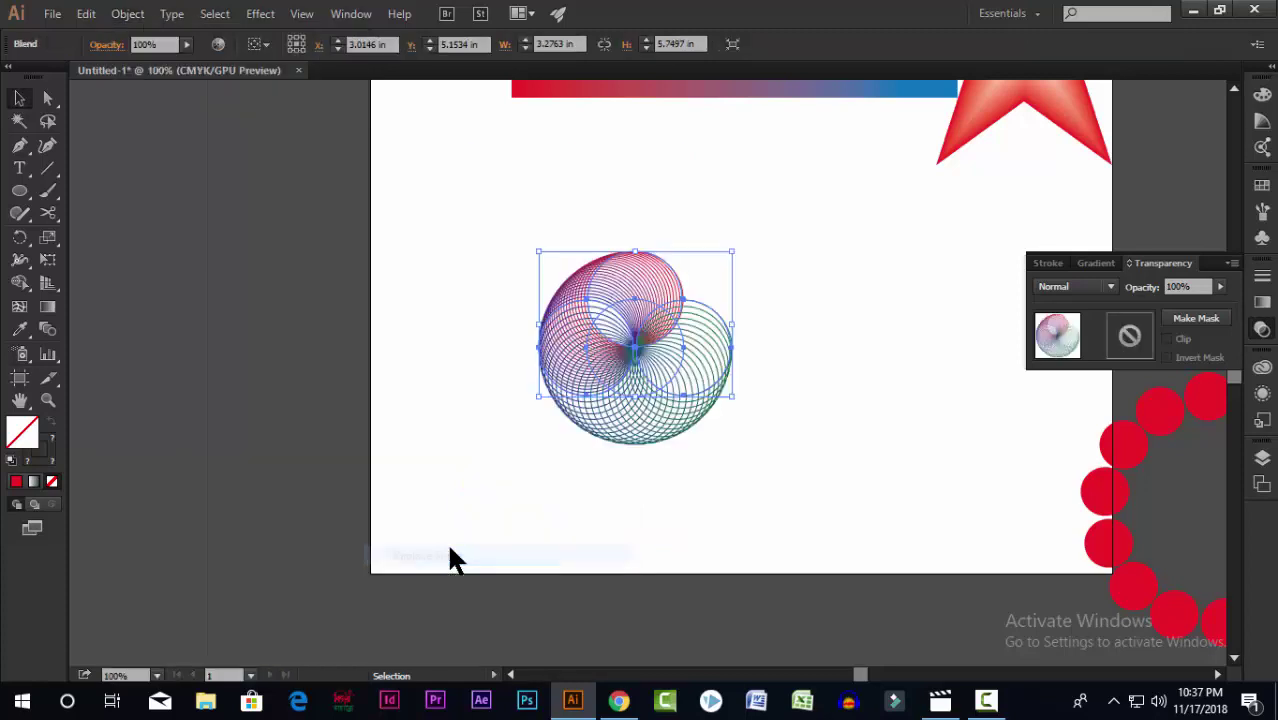
pyautogui.click(718, 488)
# Close the gap in the circular blend by blending its red end circle with its green end circle
pyautogui.scroll(1, 719, 489)
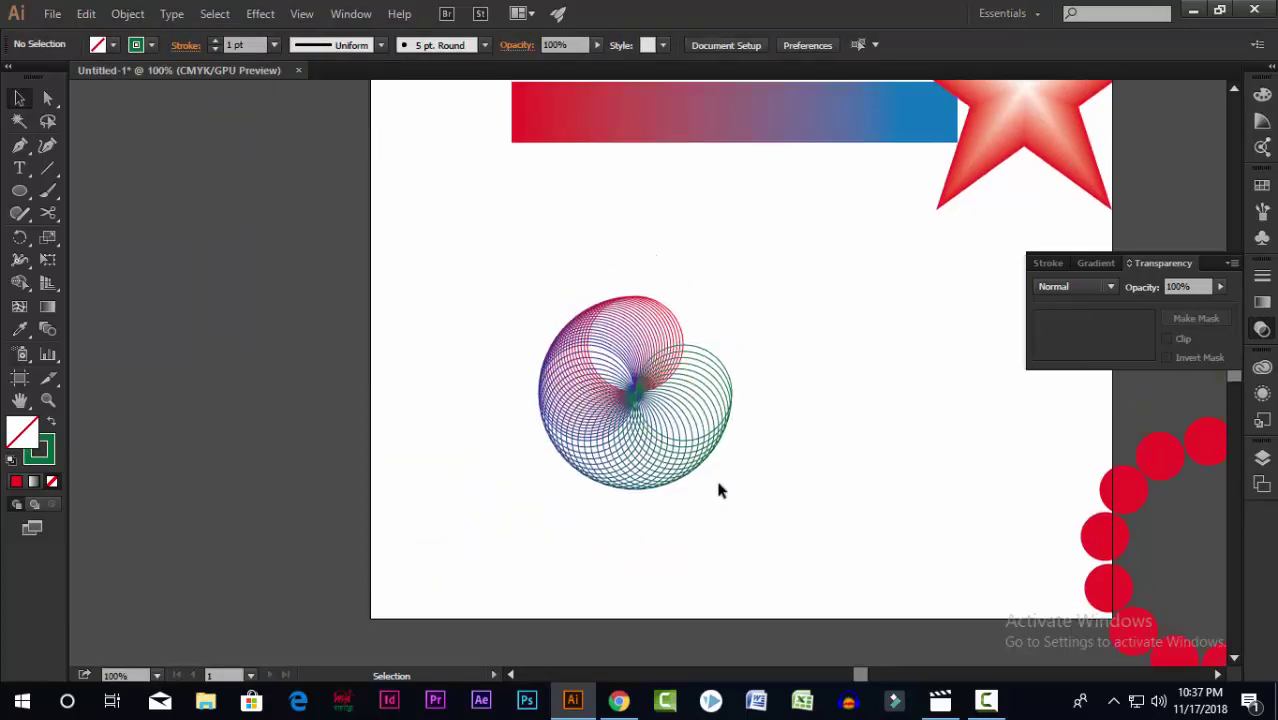
pyautogui.scroll(3, 718, 490)
pyautogui.scroll(1, 662, 505)
pyautogui.scroll(-2, 732, 450)
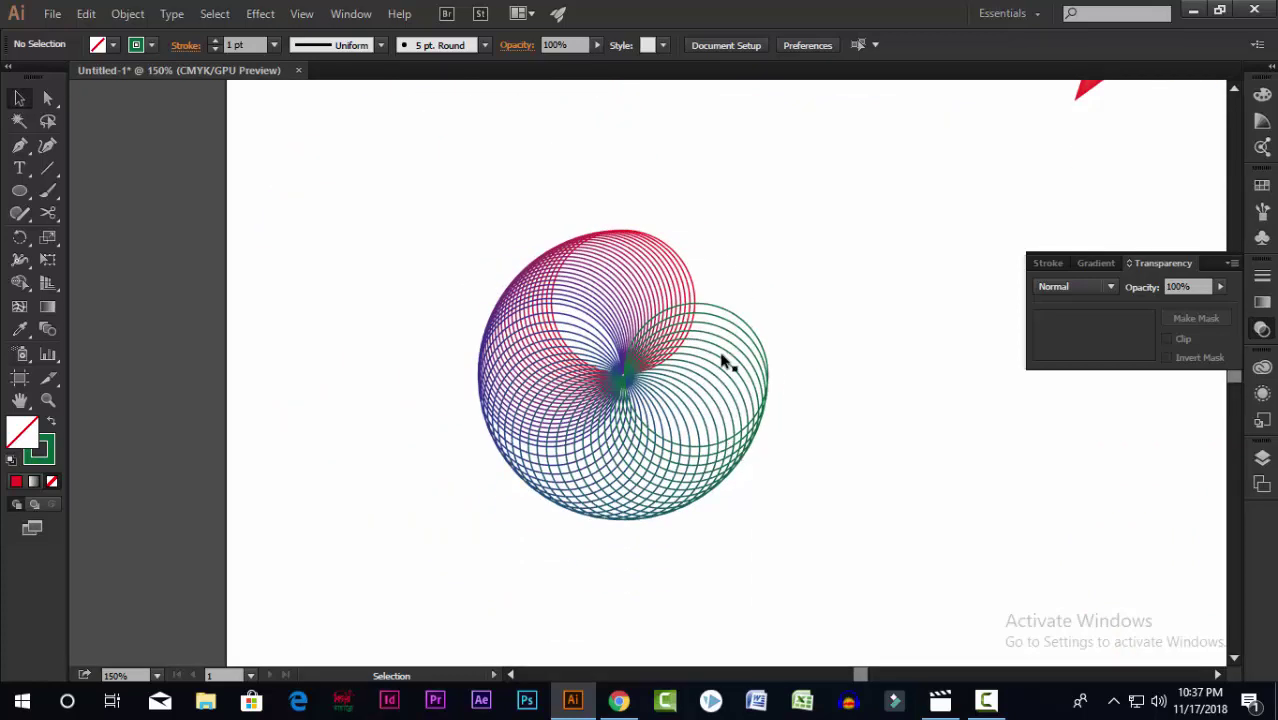
pyautogui.scroll(2, 727, 370)
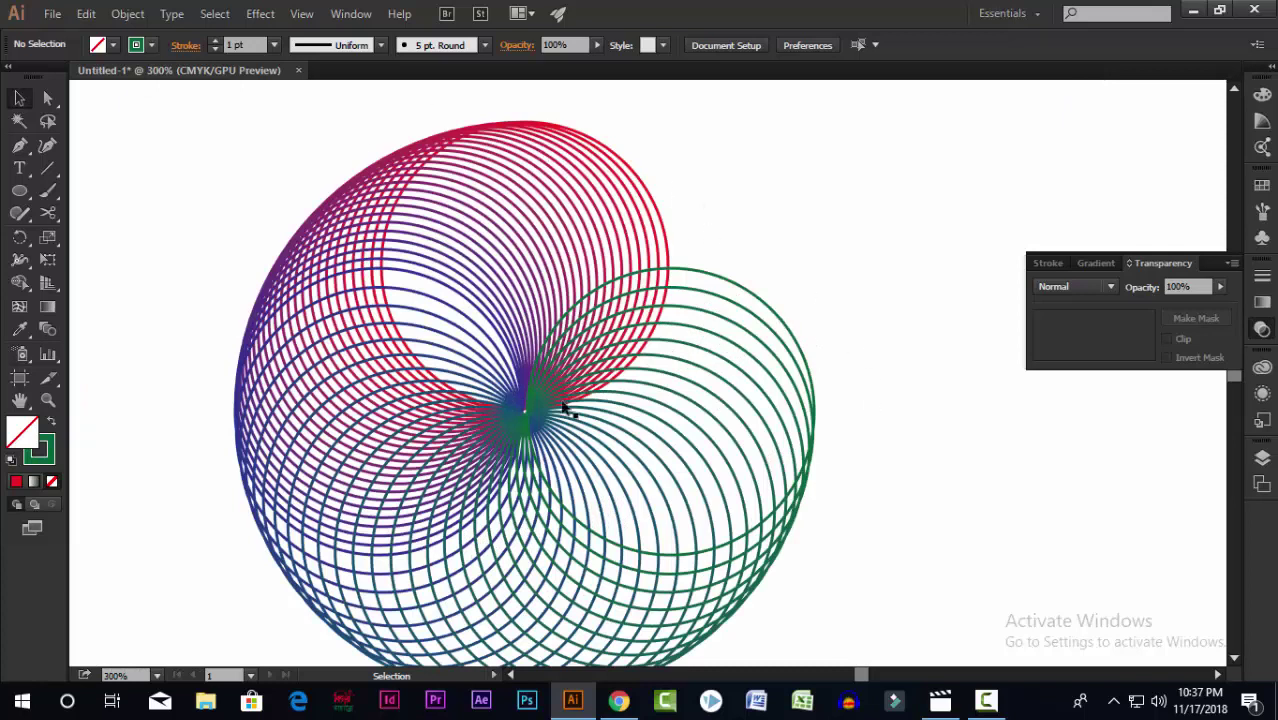
pyautogui.click(50, 333)
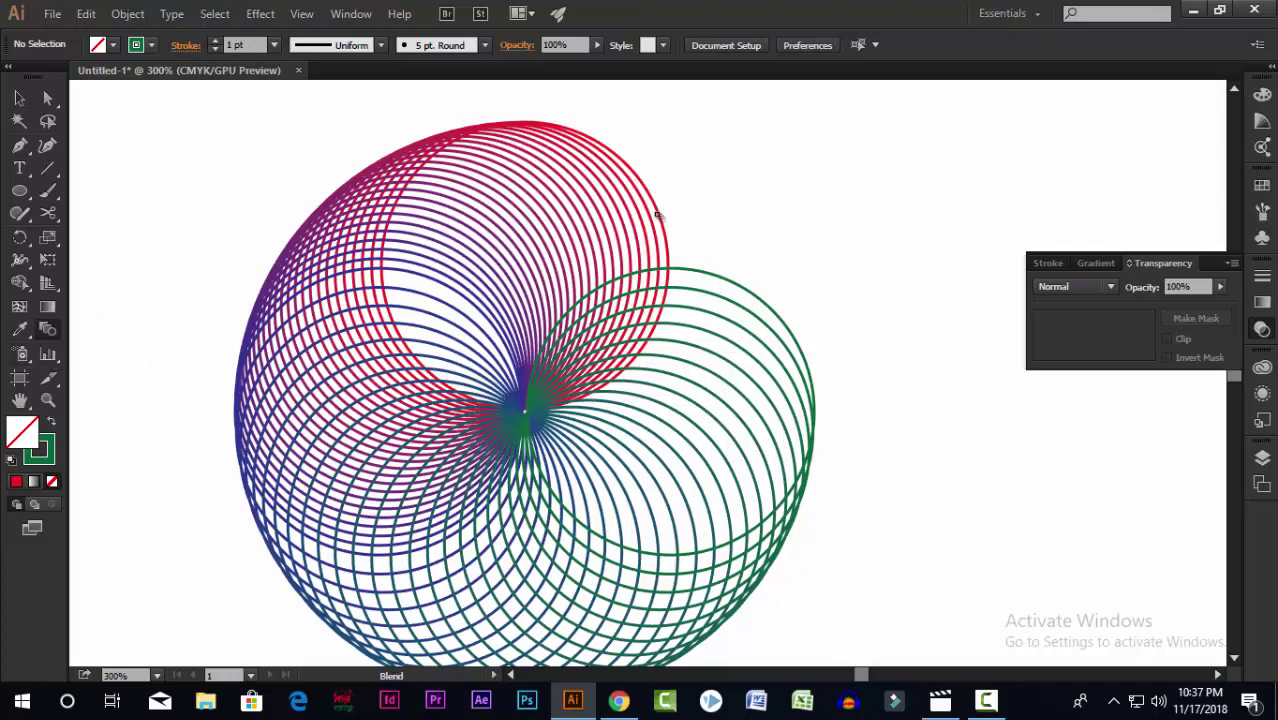
pyautogui.click(747, 291)
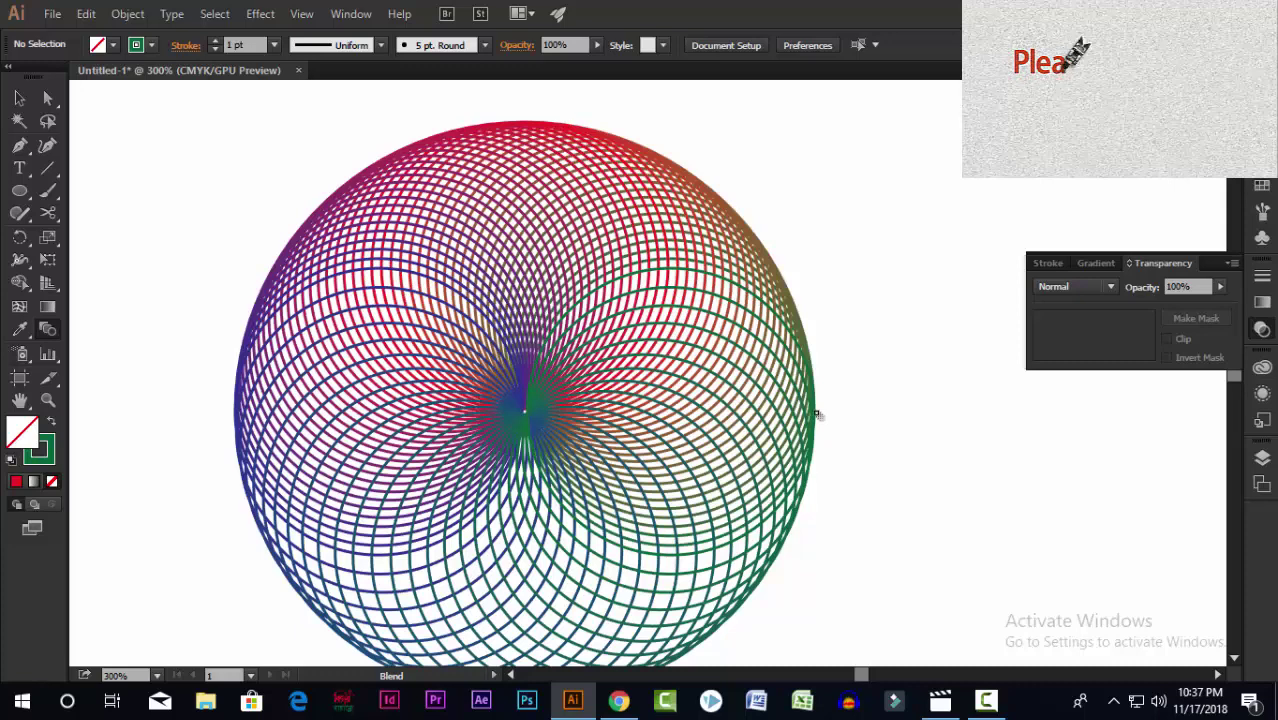
# Examine the finished circular line blend, both close up and together with the other blend examples
pyautogui.scroll(-2, 816, 425)
pyautogui.scroll(4, 787, 421)
pyautogui.scroll(-5, 697, 387)
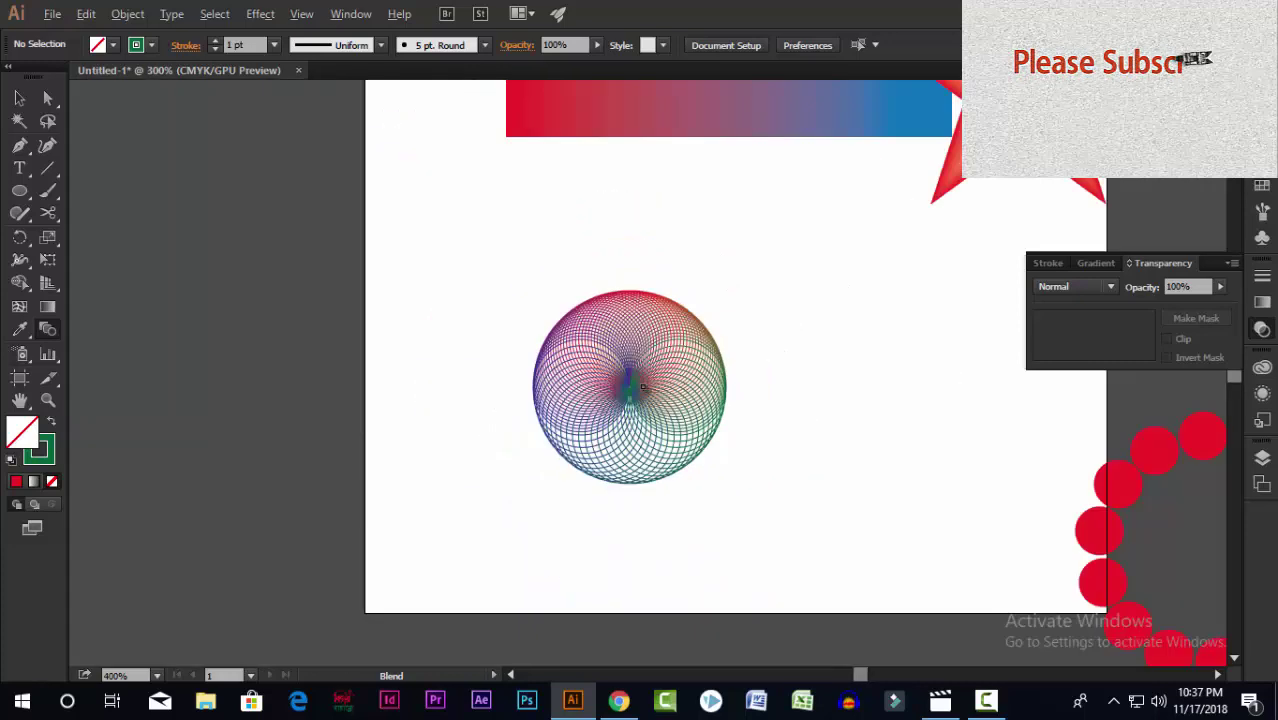
pyautogui.scroll(2, 648, 405)
pyautogui.scroll(1, 408, 345)
pyautogui.scroll(-3, 533, 379)
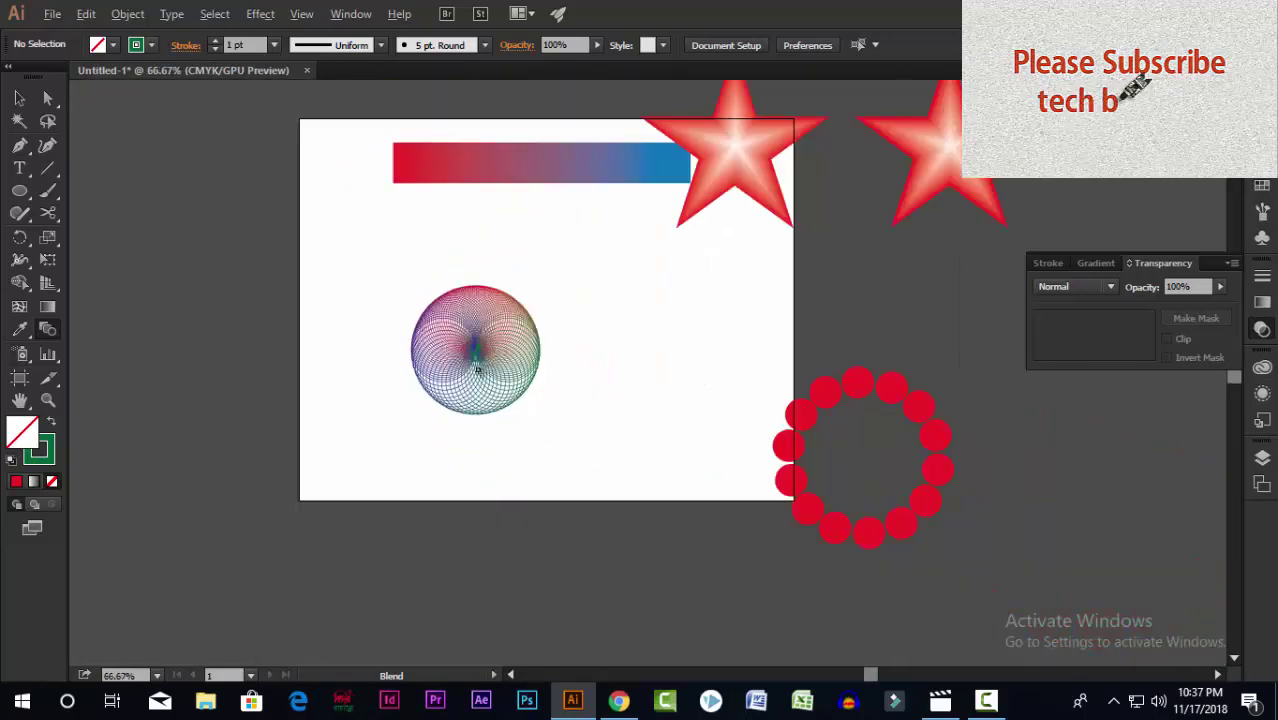
pyautogui.scroll(1, 593, 407)
pyautogui.click(19, 98)
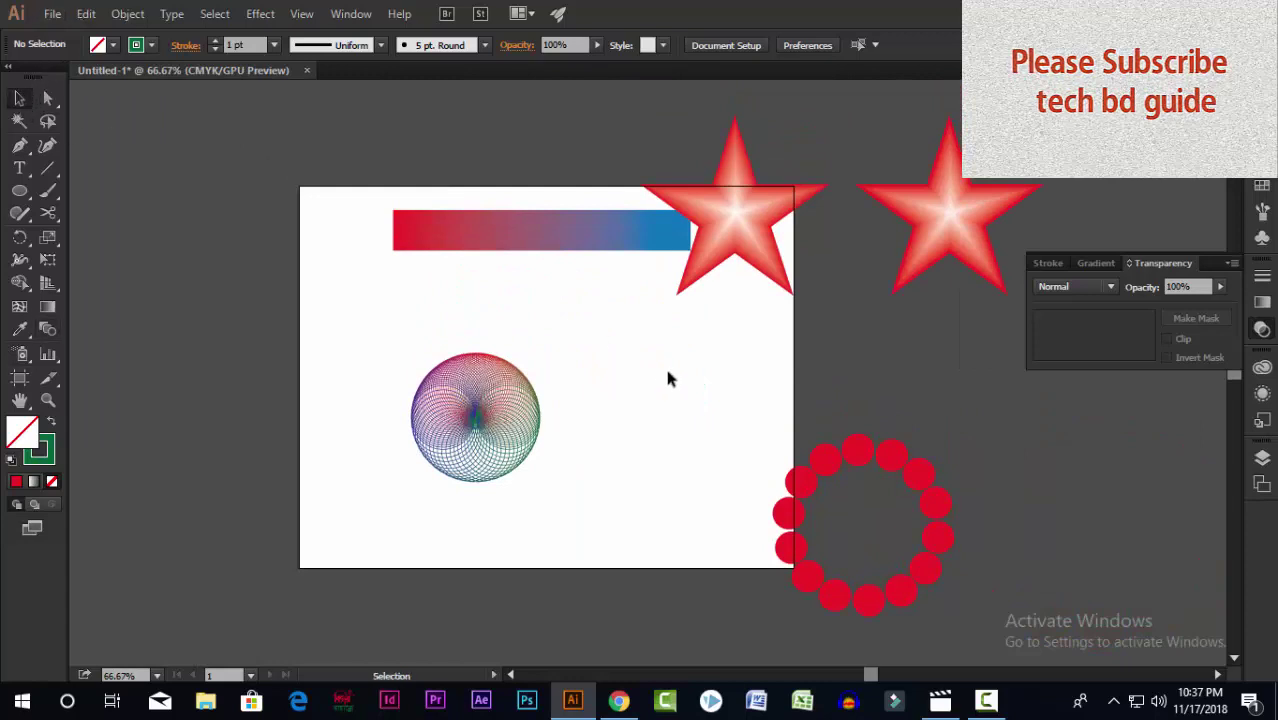
pyautogui.scroll(2, 405, 457)
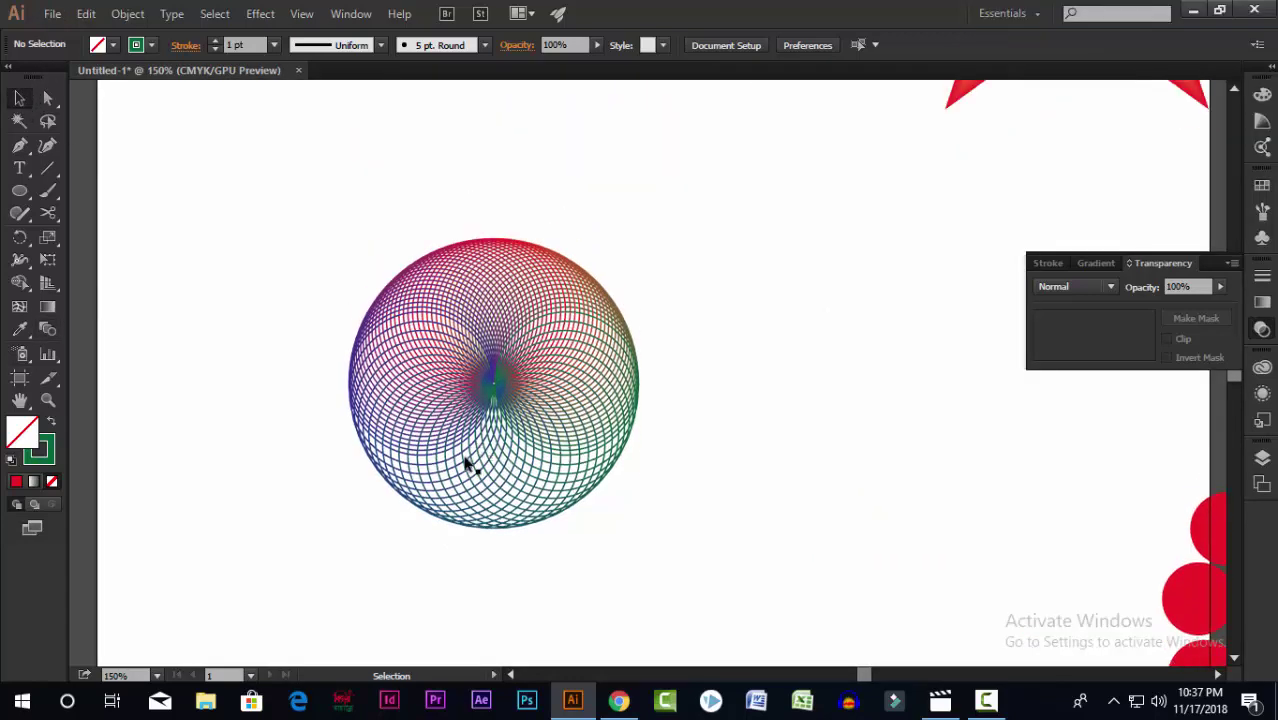
pyautogui.scroll(-3, 498, 485)
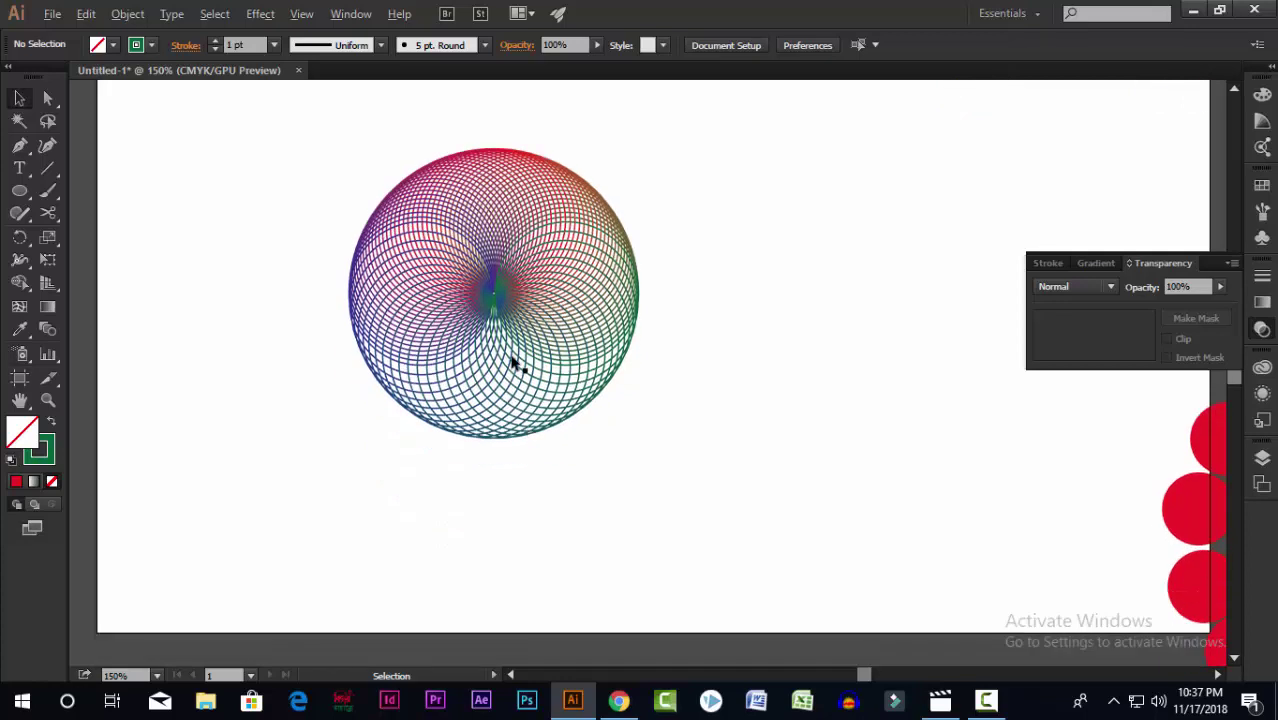
pyautogui.scroll(-3, 516, 362)
pyautogui.scroll(3, 492, 332)
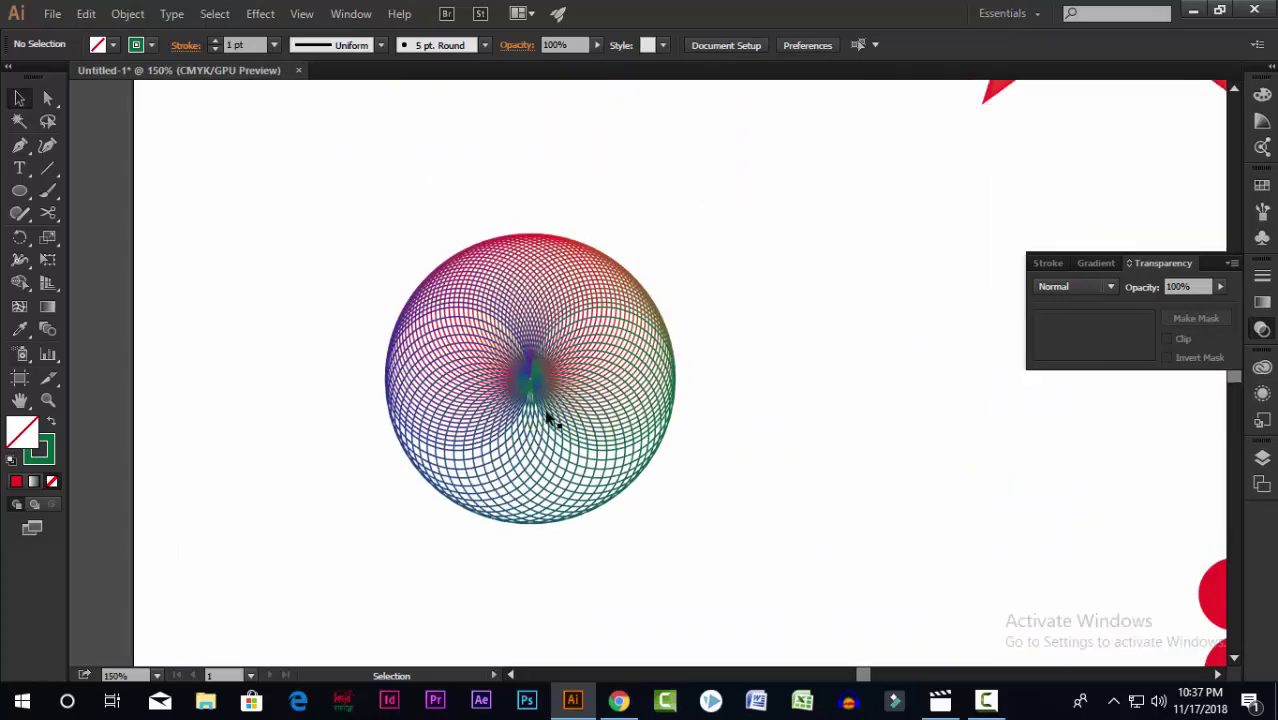
pyautogui.scroll(3, 550, 419)
pyautogui.scroll(-1, 563, 425)
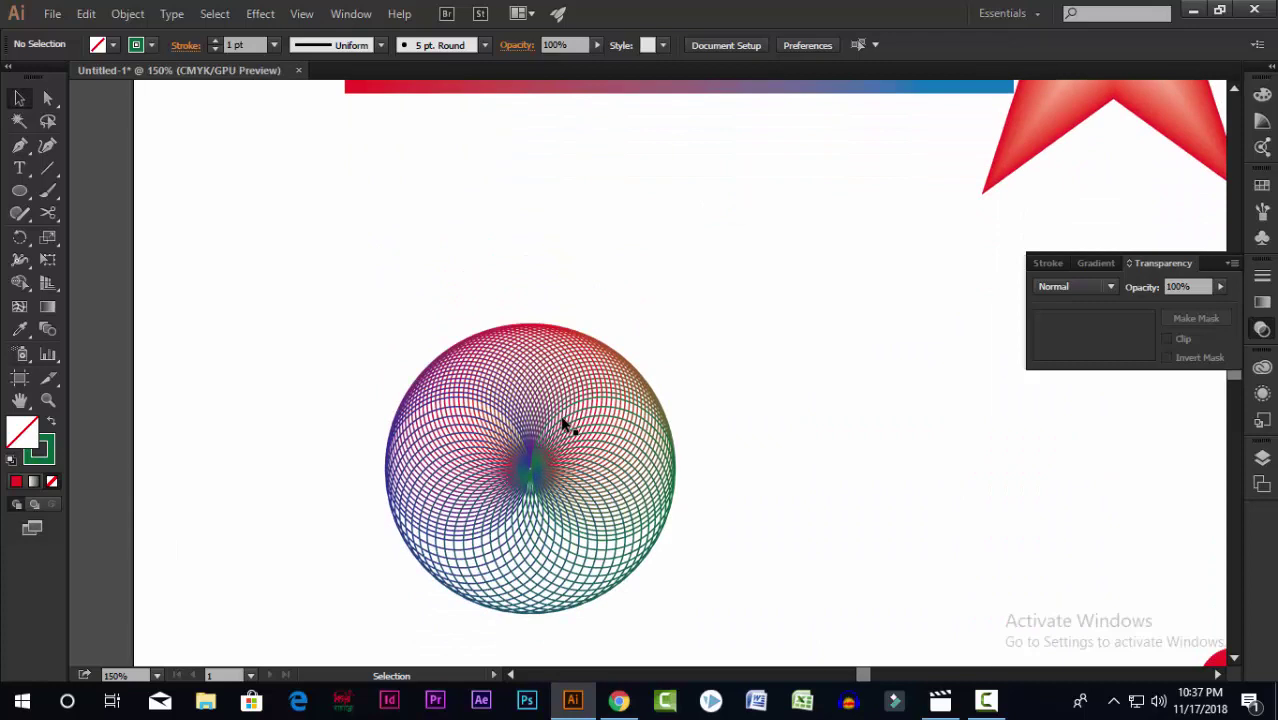
pyautogui.scroll(1, 561, 426)
pyautogui.scroll(-2, 558, 424)
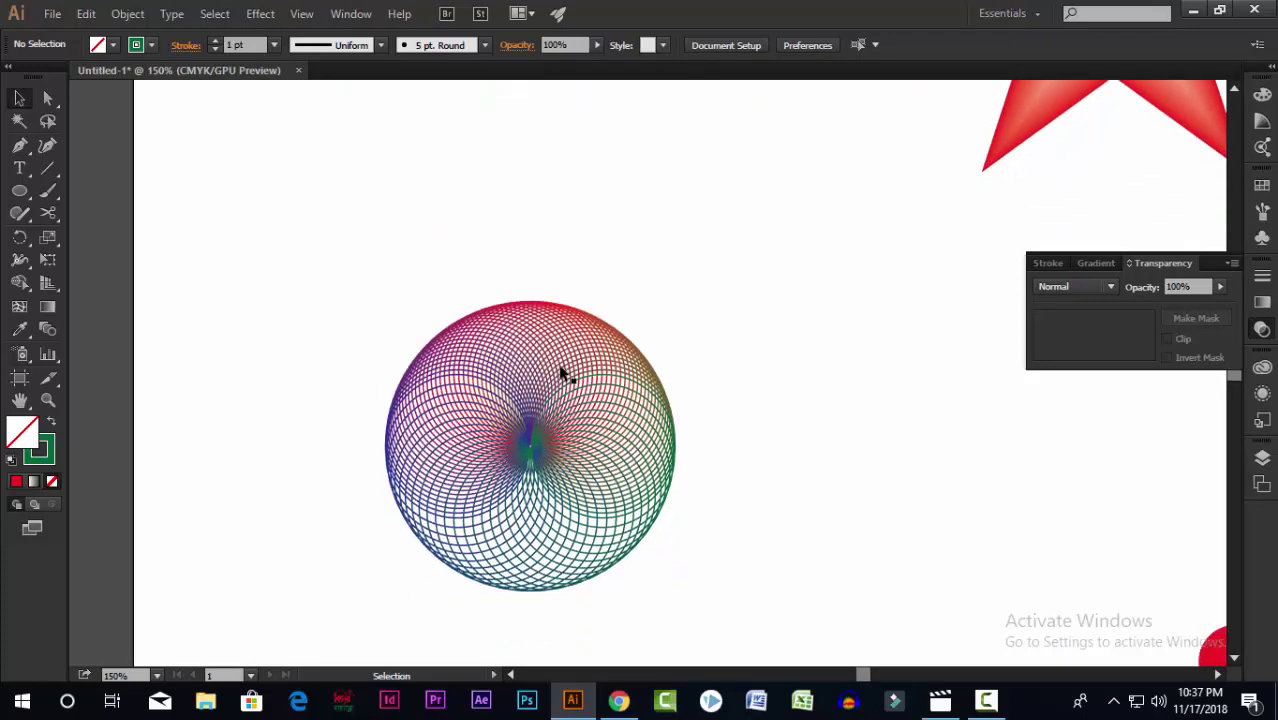
pyautogui.scroll(-3, 562, 428)
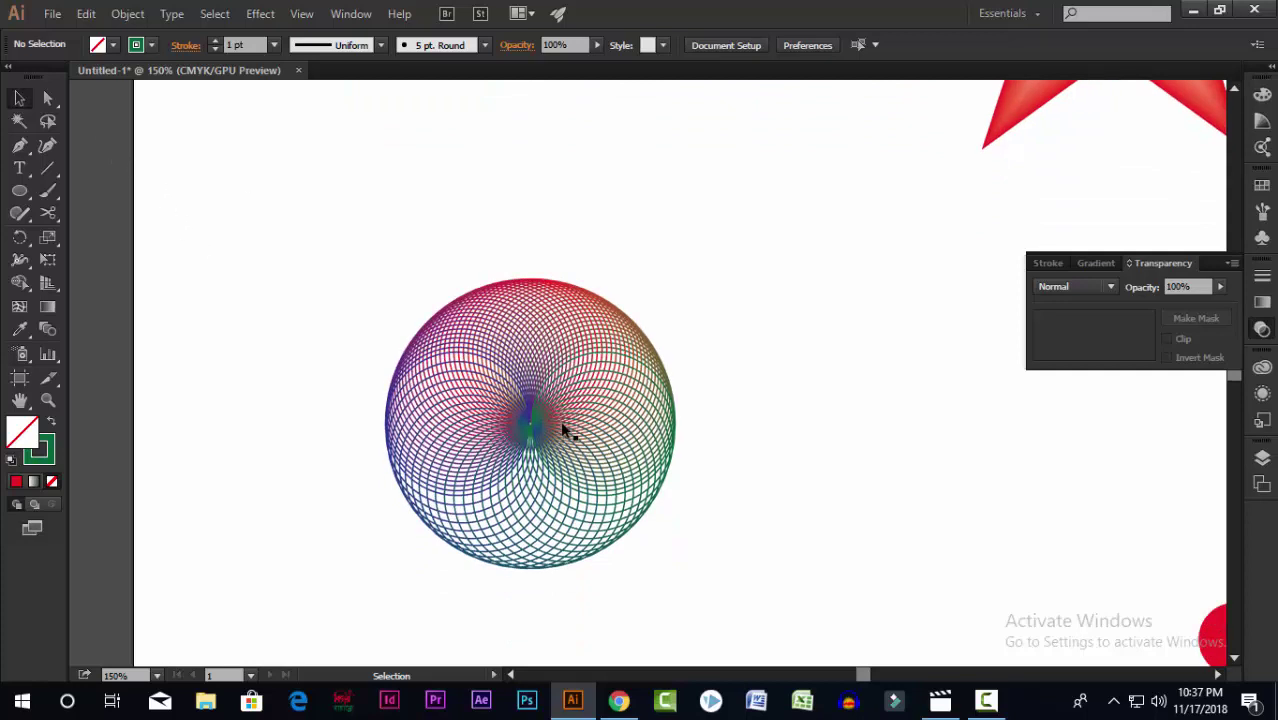
pyautogui.scroll(-2, 528, 339)
pyautogui.scroll(1, 545, 370)
pyautogui.scroll(2, 530, 348)
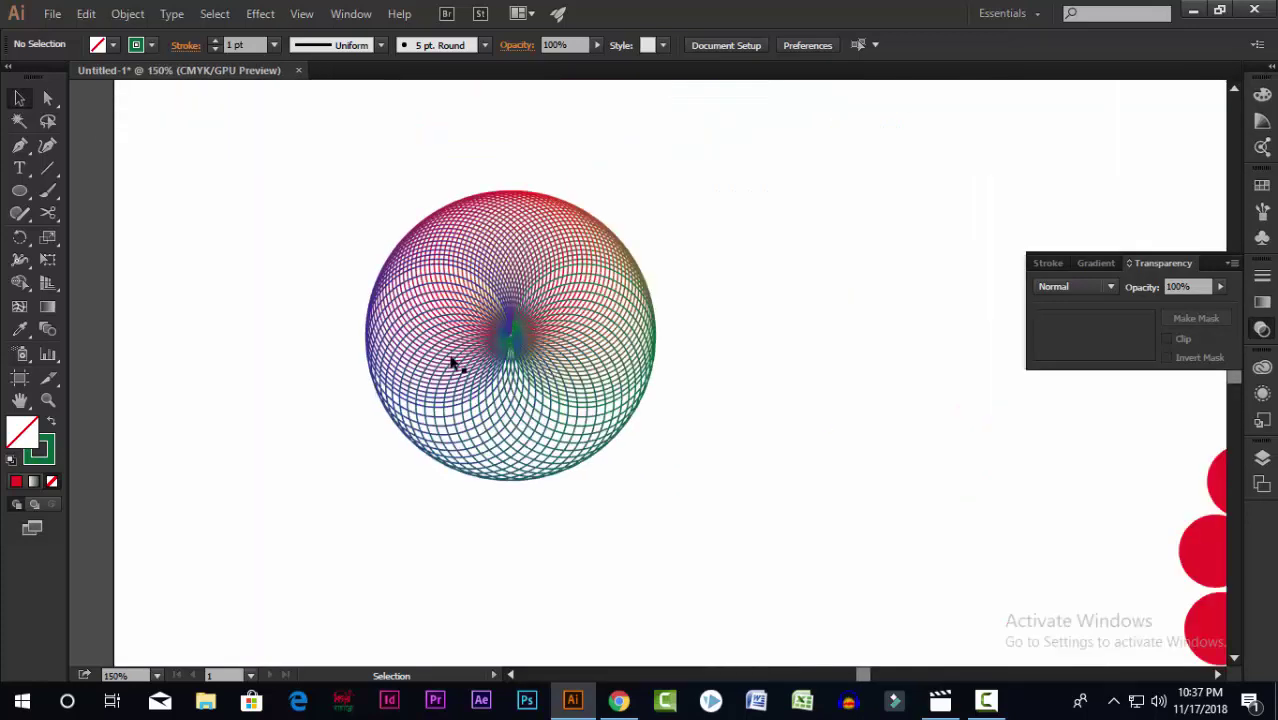
pyautogui.scroll(5, 456, 362)
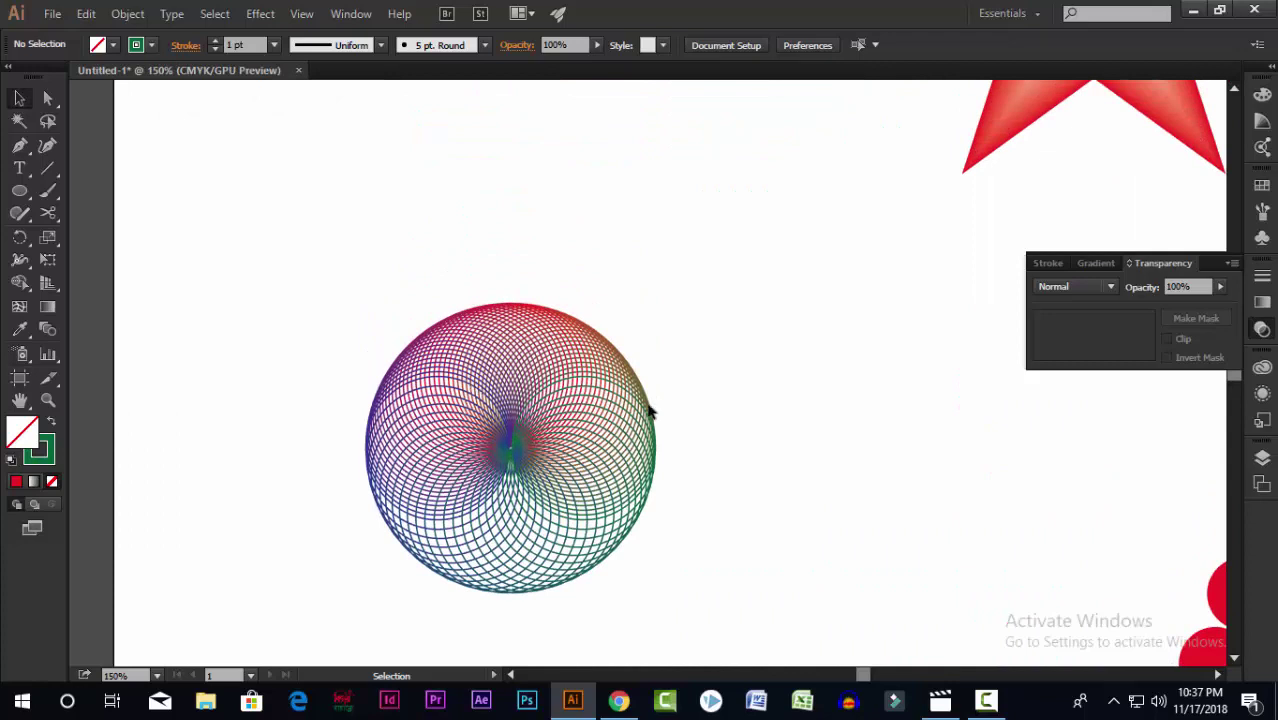
pyautogui.scroll(-3, 600, 405)
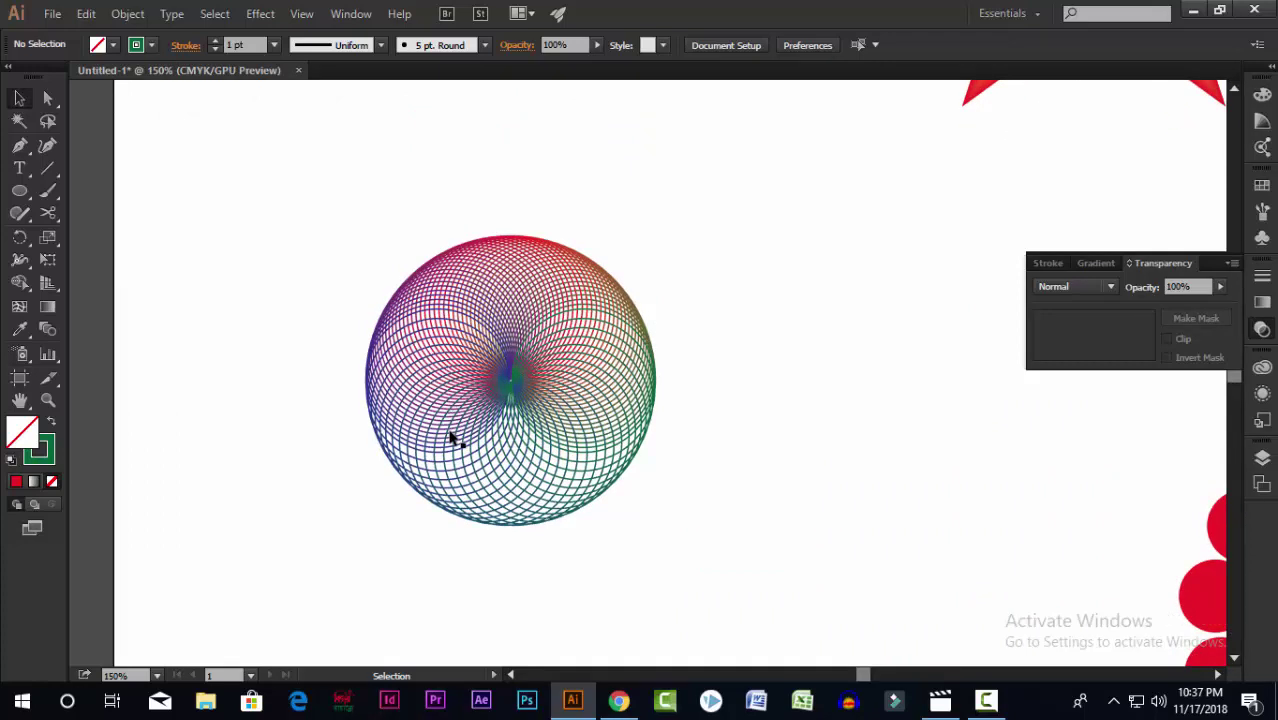
pyautogui.scroll(2, 450, 437)
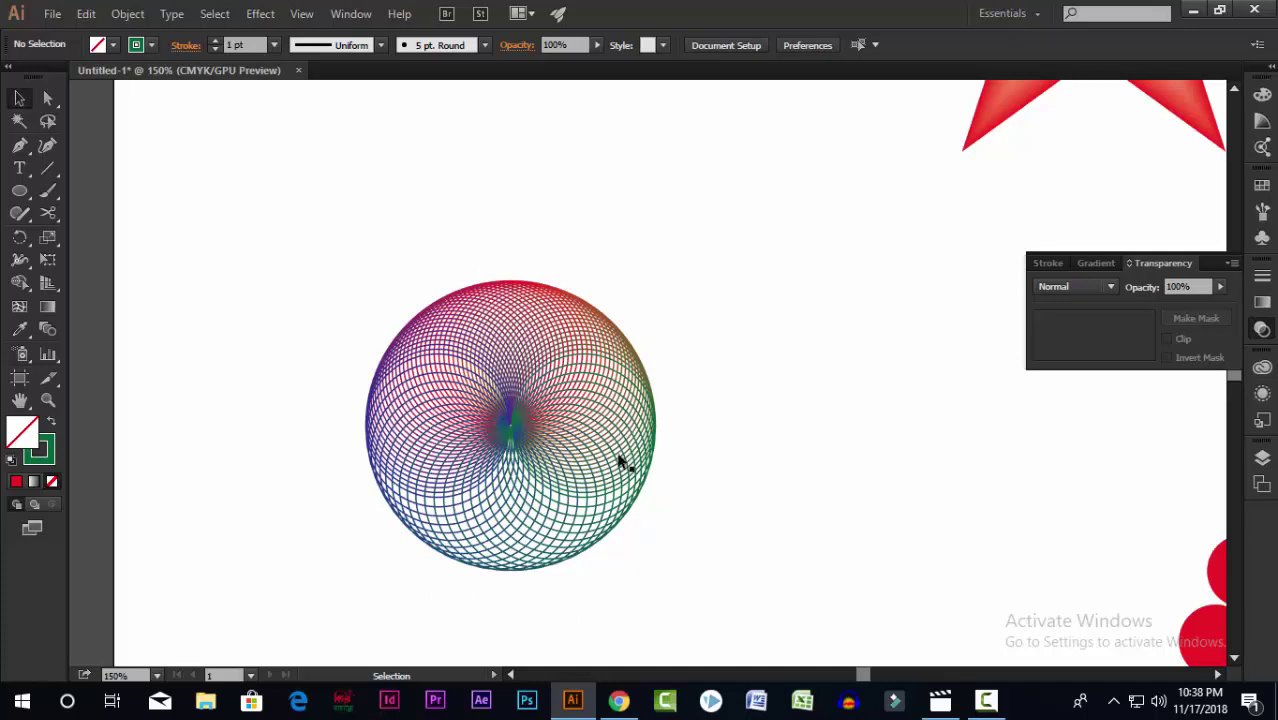
pyautogui.scroll(-4, 584, 465)
pyautogui.scroll(3, 566, 472)
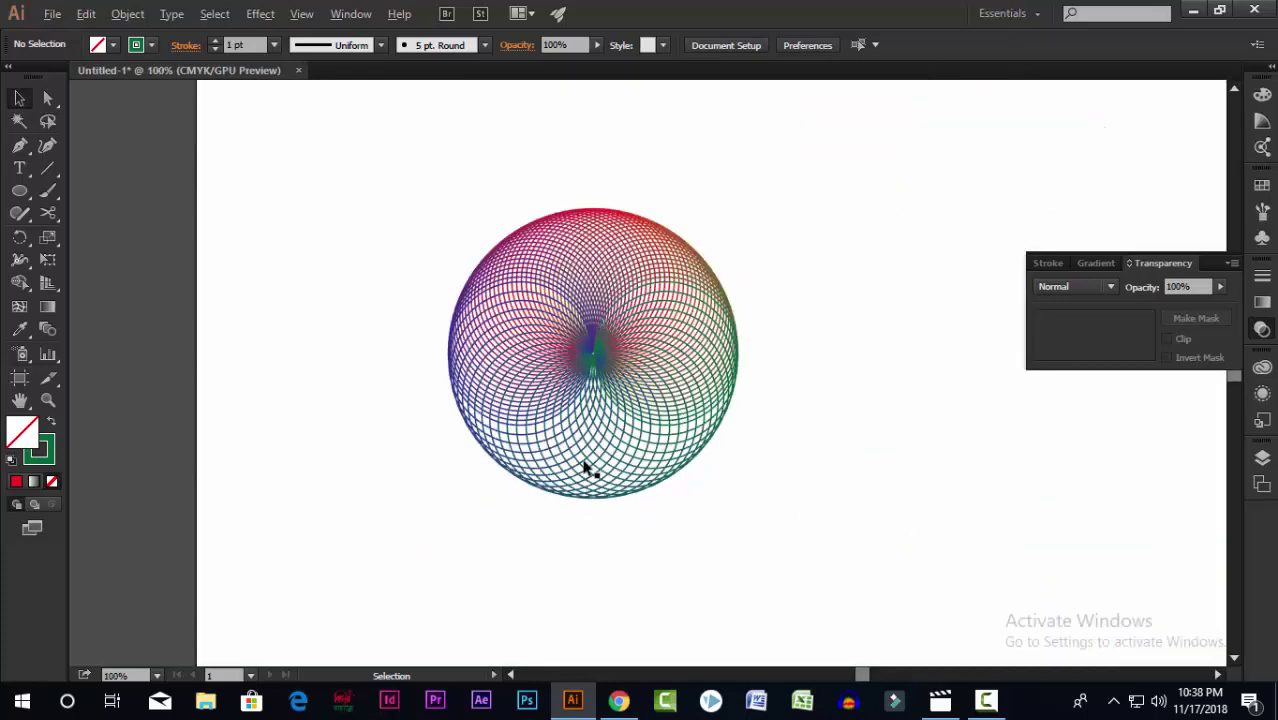
pyautogui.scroll(3, 586, 468)
pyautogui.scroll(1, 598, 412)
pyautogui.scroll(-2, 598, 412)
pyautogui.scroll(2, 598, 414)
pyautogui.scroll(-2, 597, 410)
pyautogui.scroll(1, 597, 410)
pyautogui.scroll(-1, 600, 418)
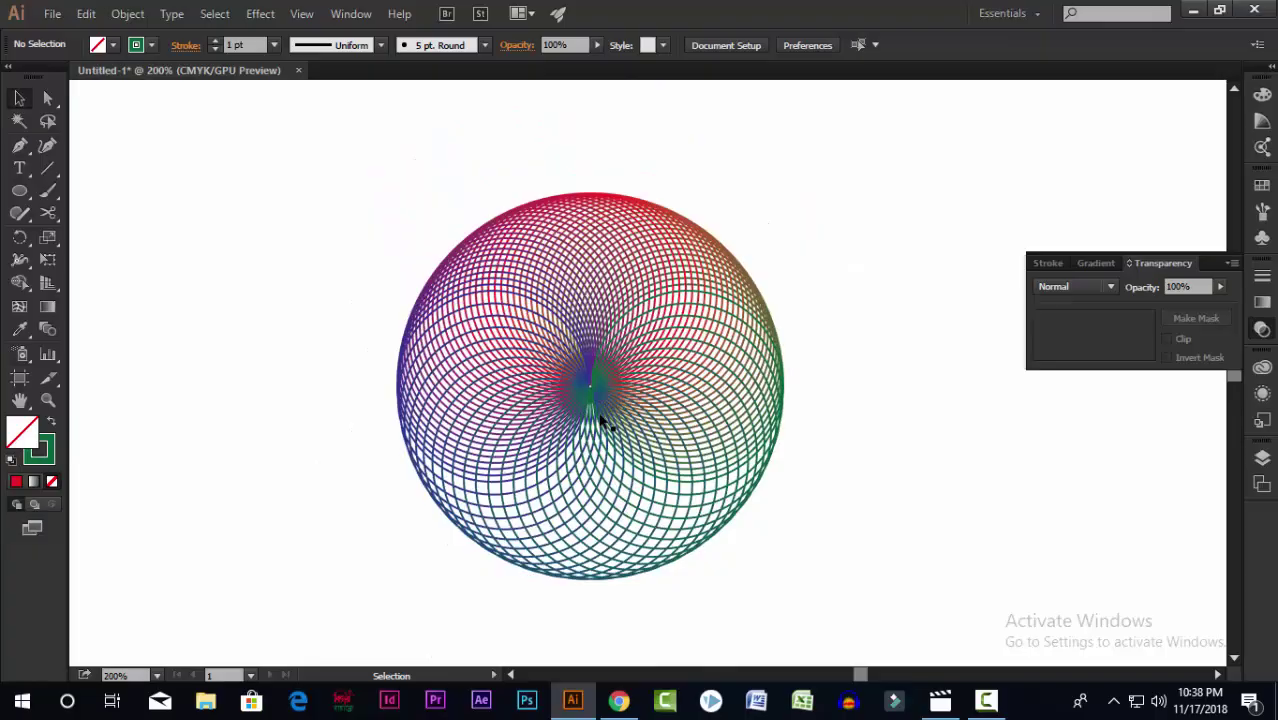